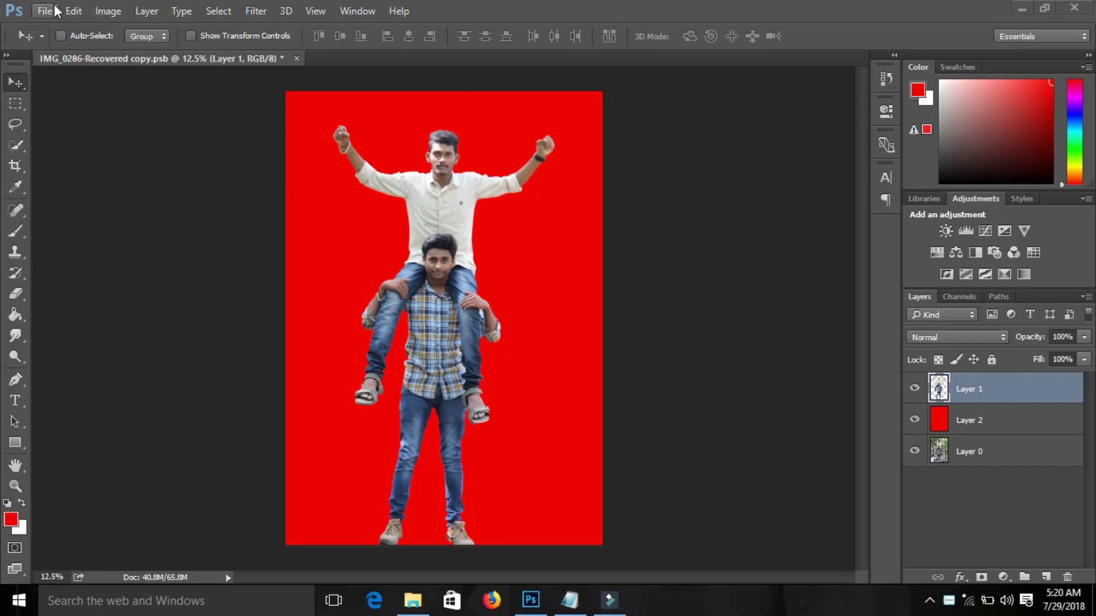
- Open Back.jpg and unlock its Background layer
left_click(45, 10)
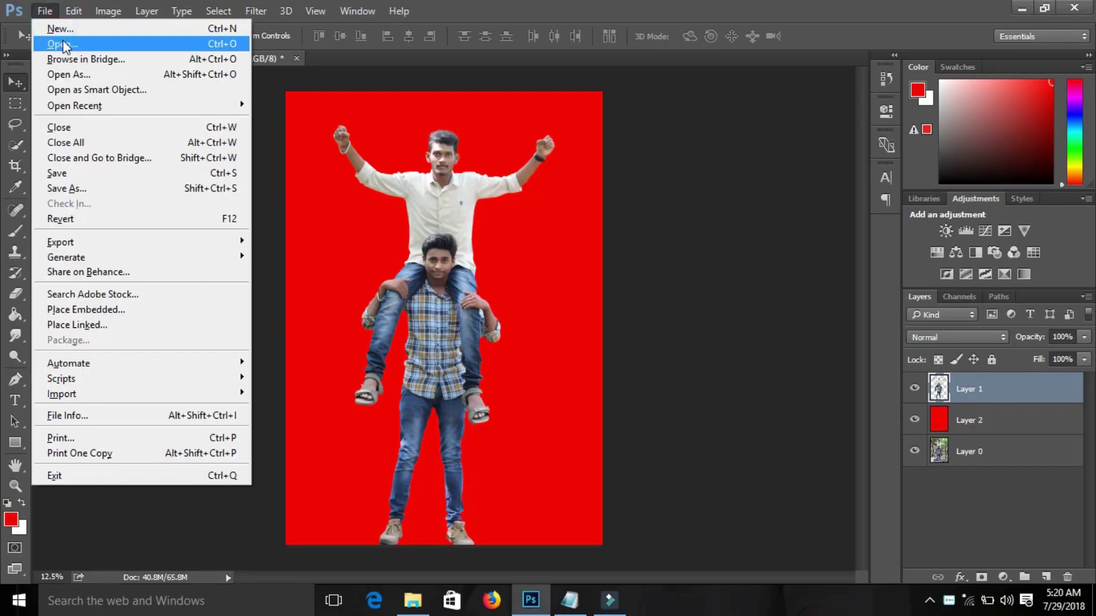
left_click(62, 40)
left_click(782, 131)
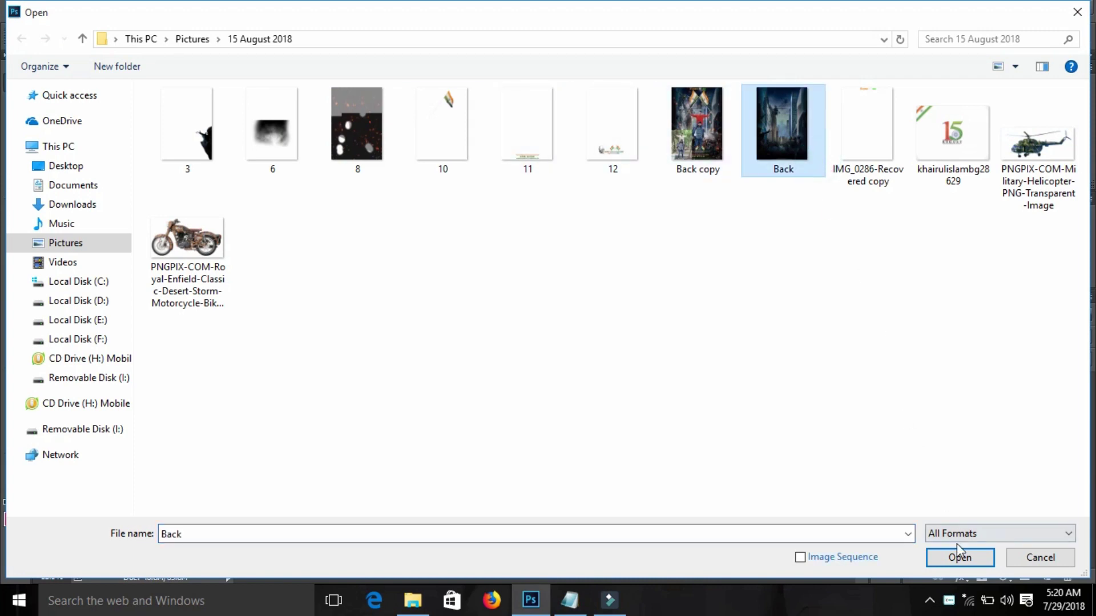
left_click(959, 558)
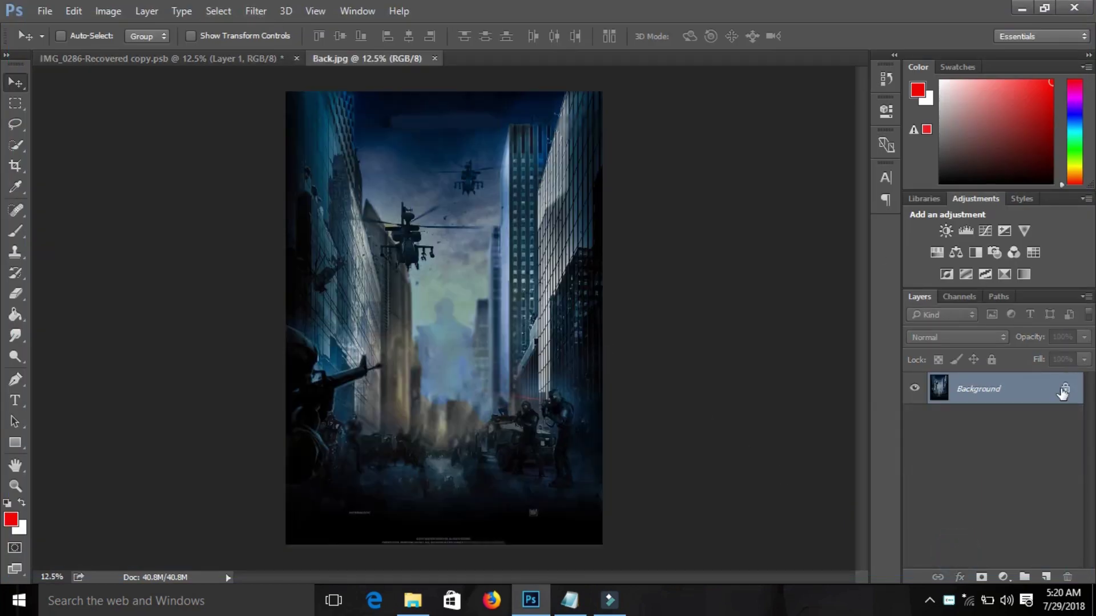
left_click(1064, 391)
- Camera Raw the city: Exposure +0.15, Temperature -7, Shadows -12, Clarity +33, Vibrance +27
left_click(255, 11)
left_click(298, 104)
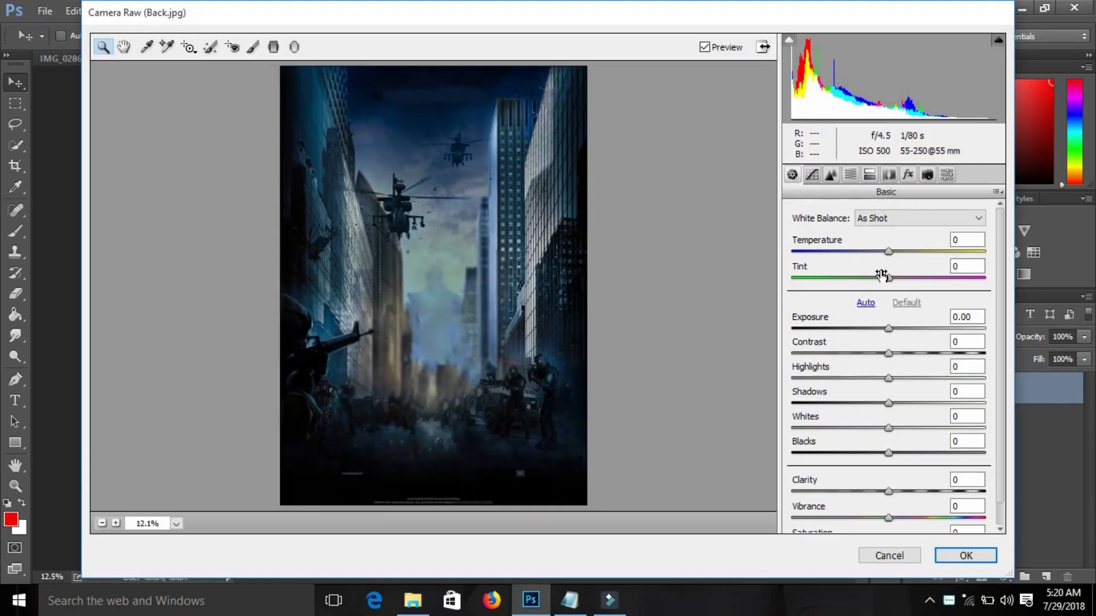
left_click_drag(888, 329, 897, 339)
left_click(882, 251)
left_click_drag(894, 399, 897, 402)
left_click_drag(885, 349, 880, 354)
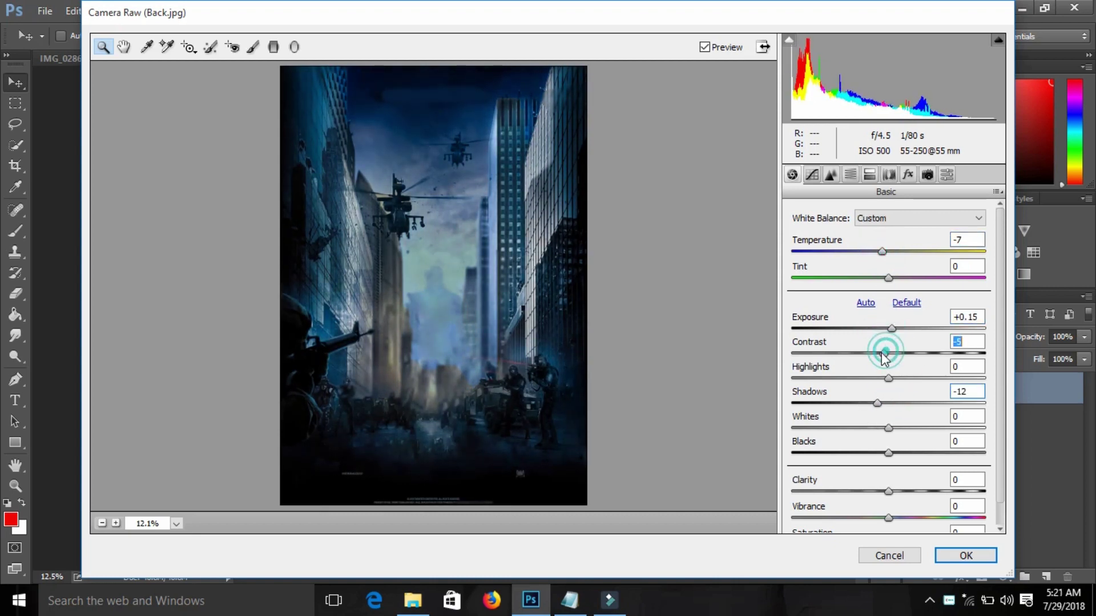
left_click_drag(912, 517, 928, 495)
left_click(959, 555)
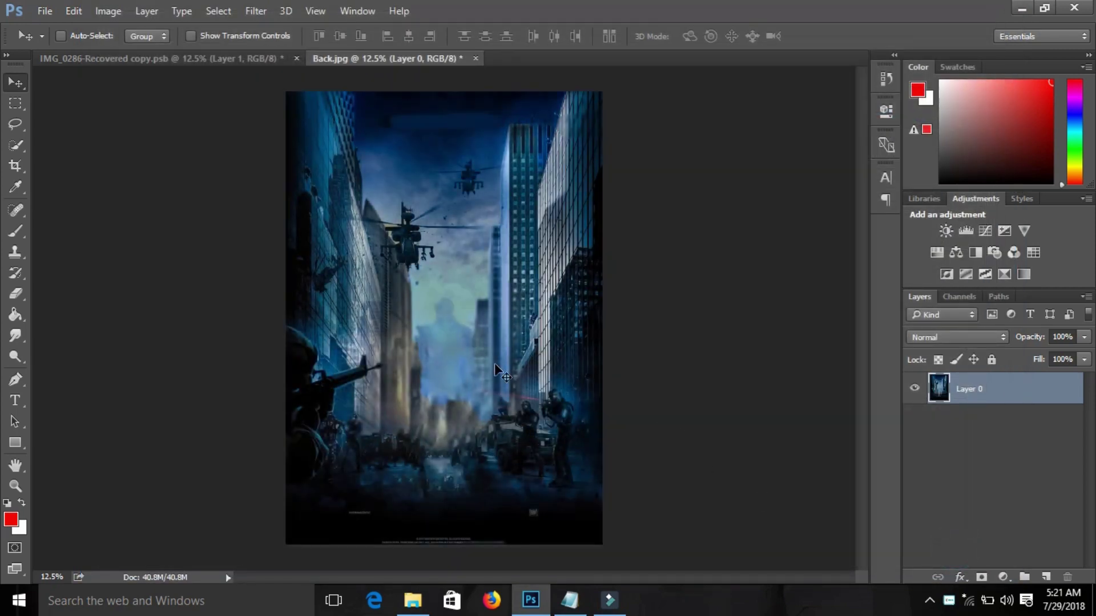
left_click(196, 60)
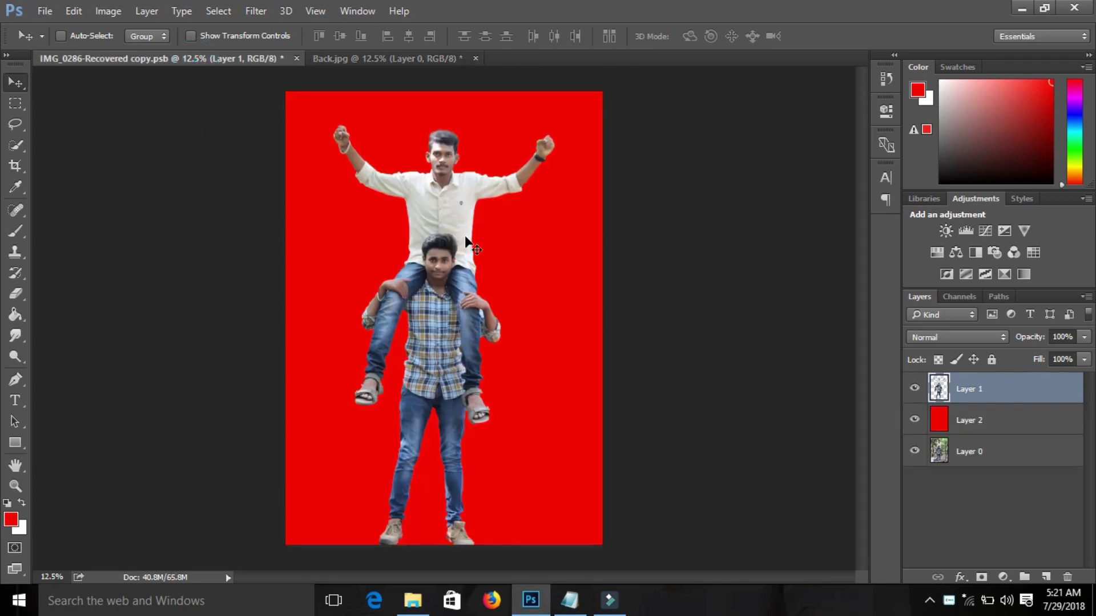
- Copy the two men into Back.jpg, scale them to about 67.6%, and set them low in the street
left_click_drag(459, 235, 468, 248)
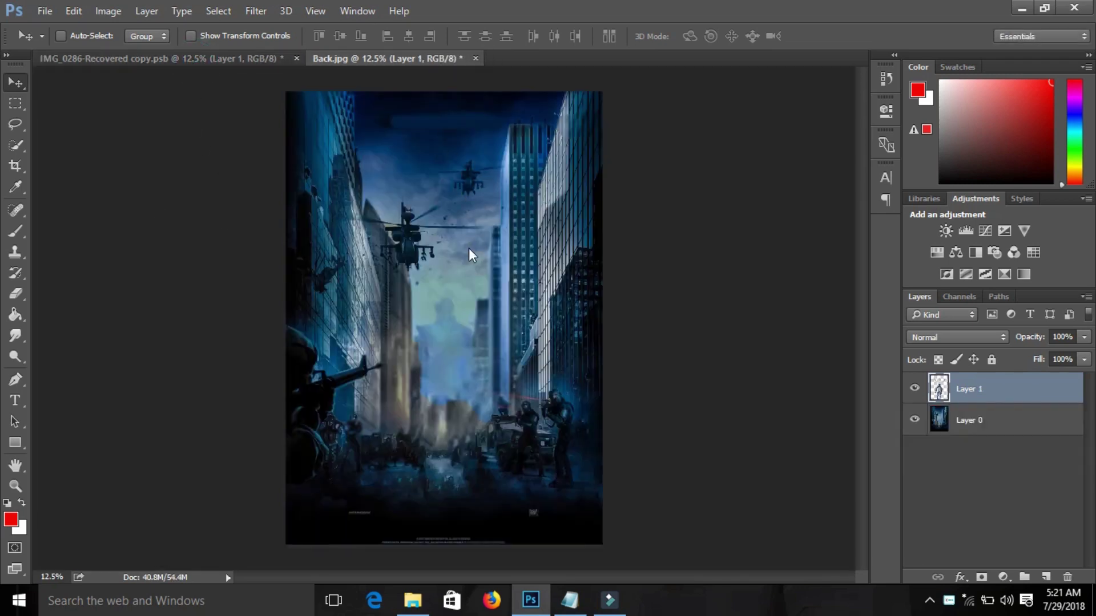
key("ctrl+t")
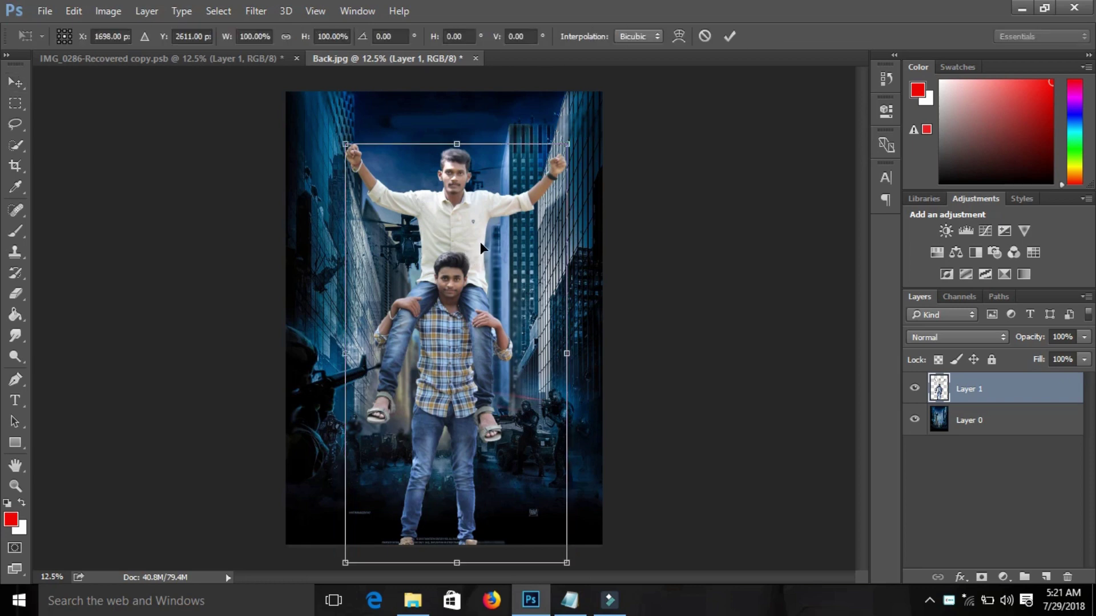
left_click_drag(567, 145, 539, 214)
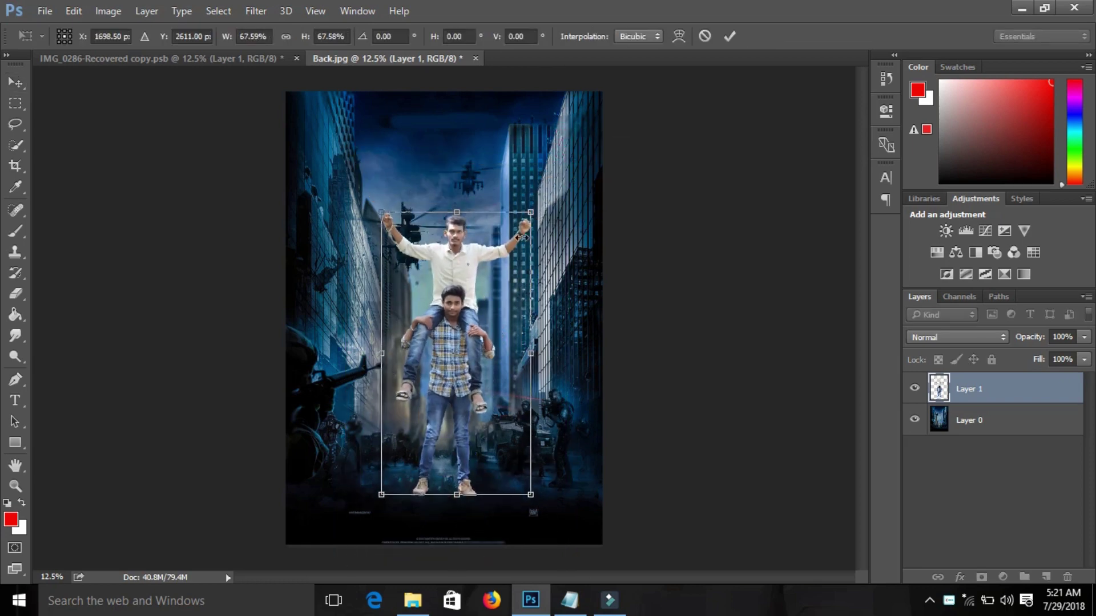
left_click_drag(501, 265, 508, 274)
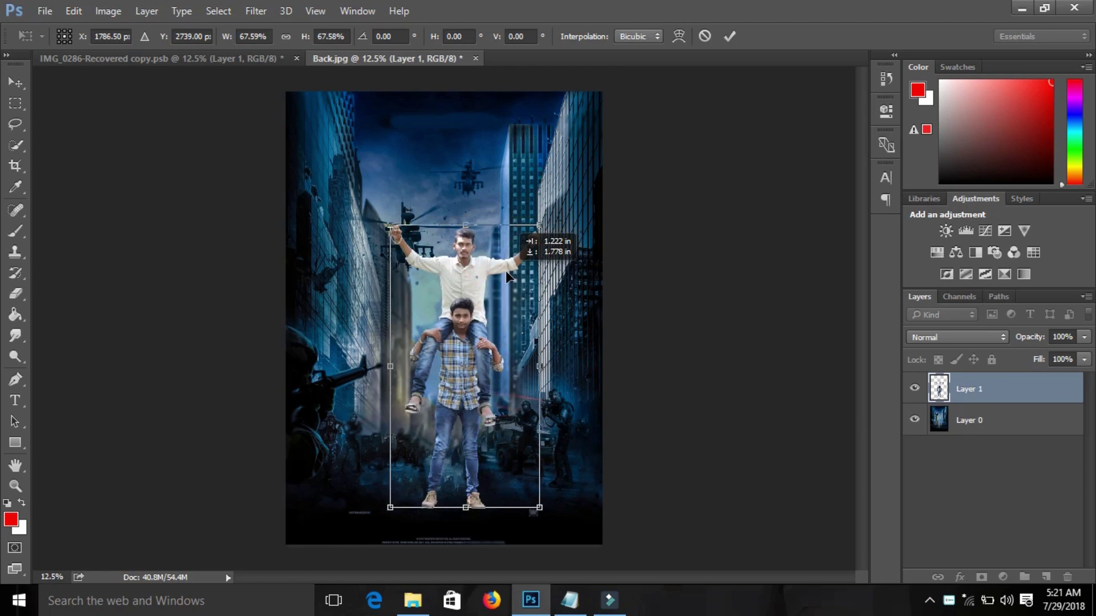
left_click_drag(507, 277, 512, 277)
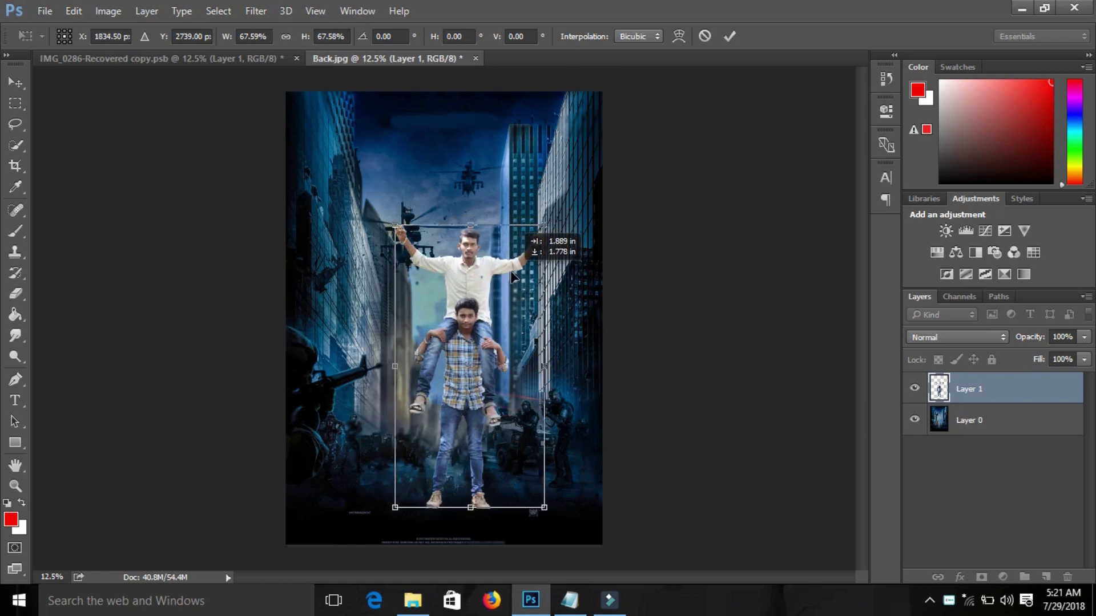
left_click(729, 36)
left_click(255, 11)
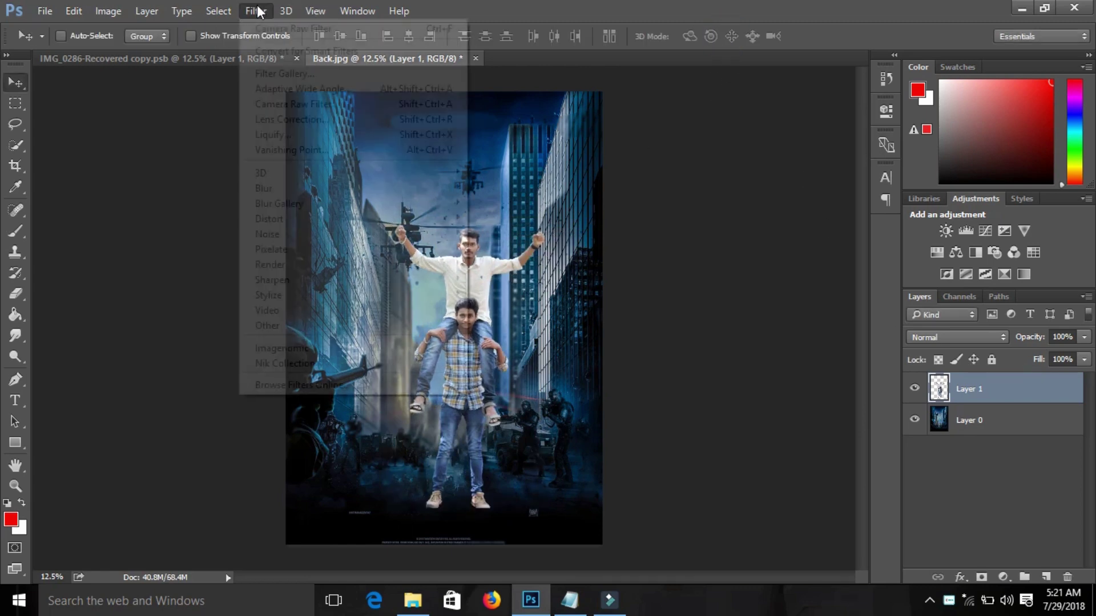
- In Camera Raw on Layer 1, brighten red and yellow luminance and darken aquas and blues
left_click(297, 103)
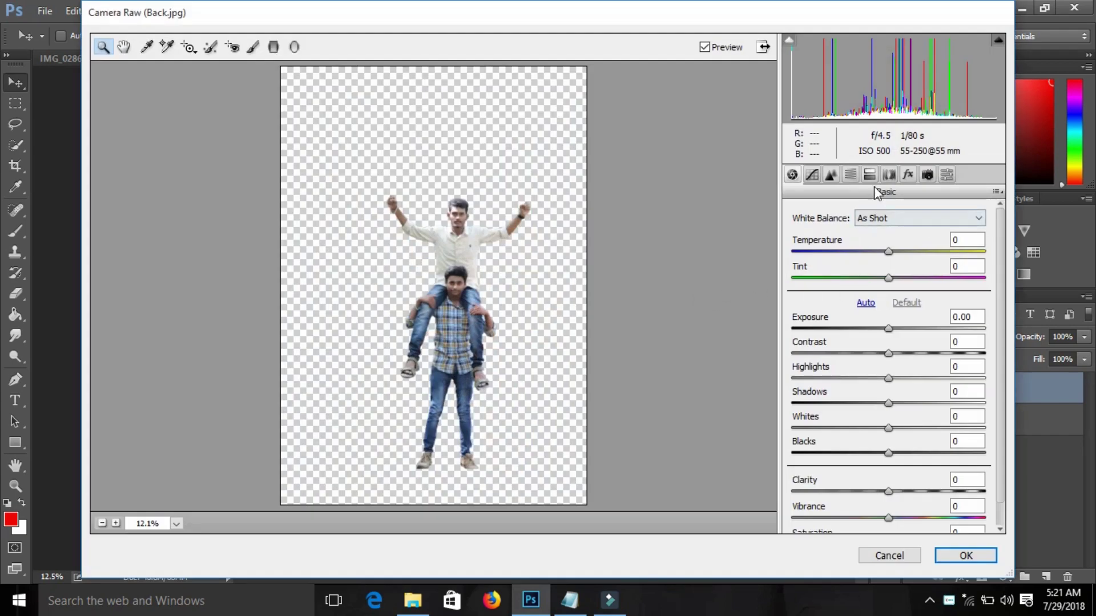
left_click(850, 174)
left_click(887, 236)
mouse_move(893, 288)
left_mouse_down()
mouse_move(966, 289)
mouse_move(951, 315)
mouse_move(907, 341)
mouse_move(841, 349)
mouse_move(838, 370)
left_mouse_up()
left_click(958, 288)
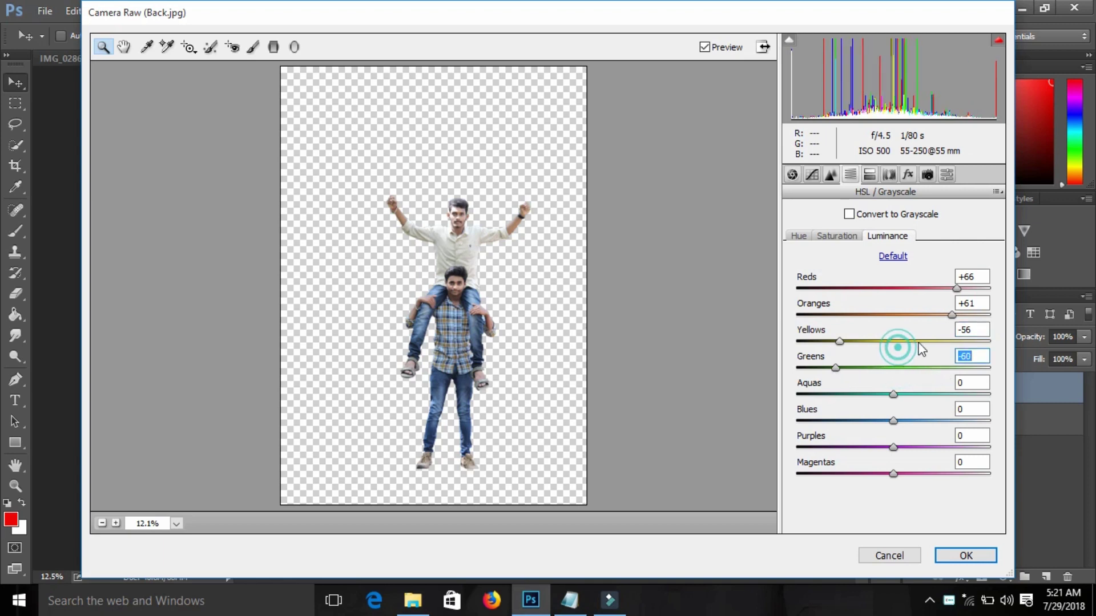
mouse_move(894, 394)
left_mouse_down()
mouse_move(867, 395)
mouse_move(888, 421)
mouse_move(854, 429)
left_mouse_up()
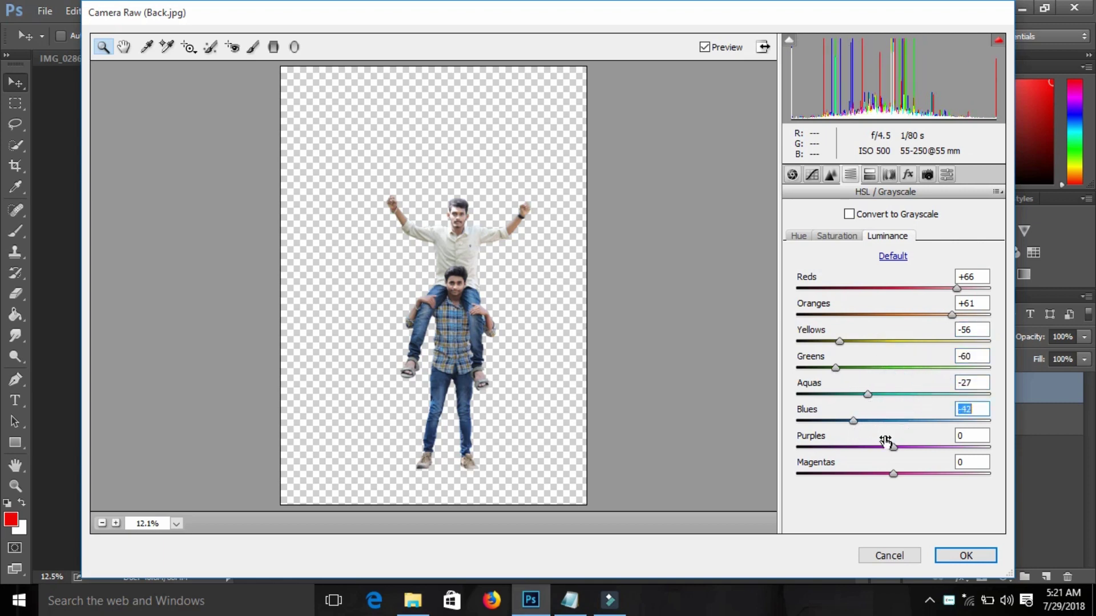
- Boost the yellow, green and magenta saturation on the men
left_click(850, 240)
left_click_drag(893, 341, 945, 341)
mouse_move(894, 368)
left_mouse_down()
mouse_move(954, 369)
mouse_move(919, 396)
mouse_move(849, 403)
mouse_move(951, 421)
left_mouse_up()
left_click_drag(893, 473, 932, 472)
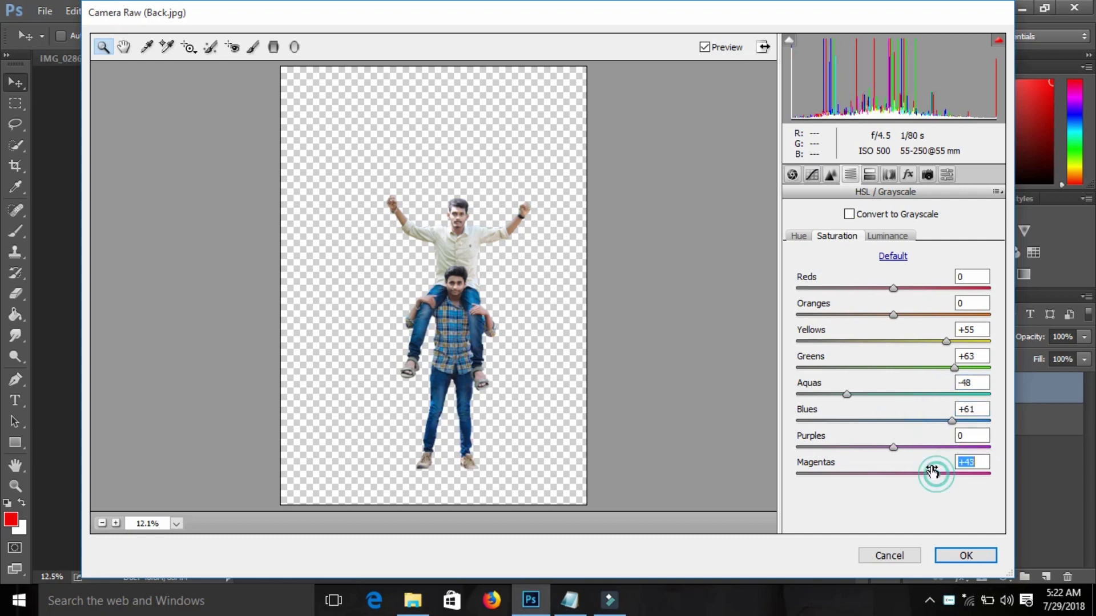
- Shift the Yellows and Aquas hues, set Highlights -76 and Contrast +9, and apply
left_click(798, 237)
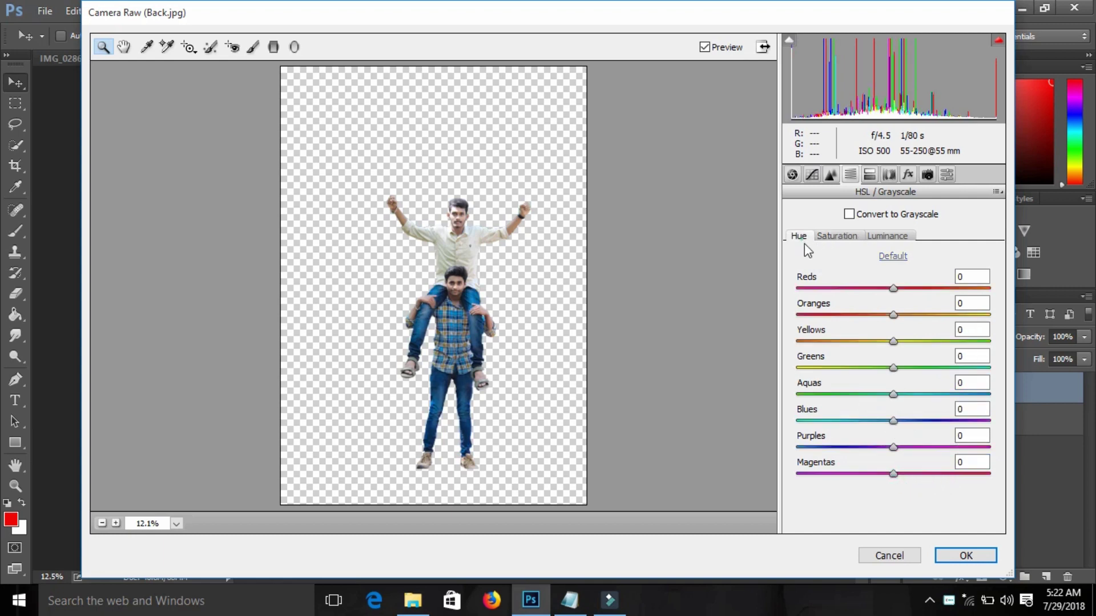
left_click_drag(893, 341, 888, 341)
mouse_move(903, 396)
left_mouse_down()
mouse_move(916, 394)
mouse_move(821, 375)
left_mouse_up()
left_click(793, 176)
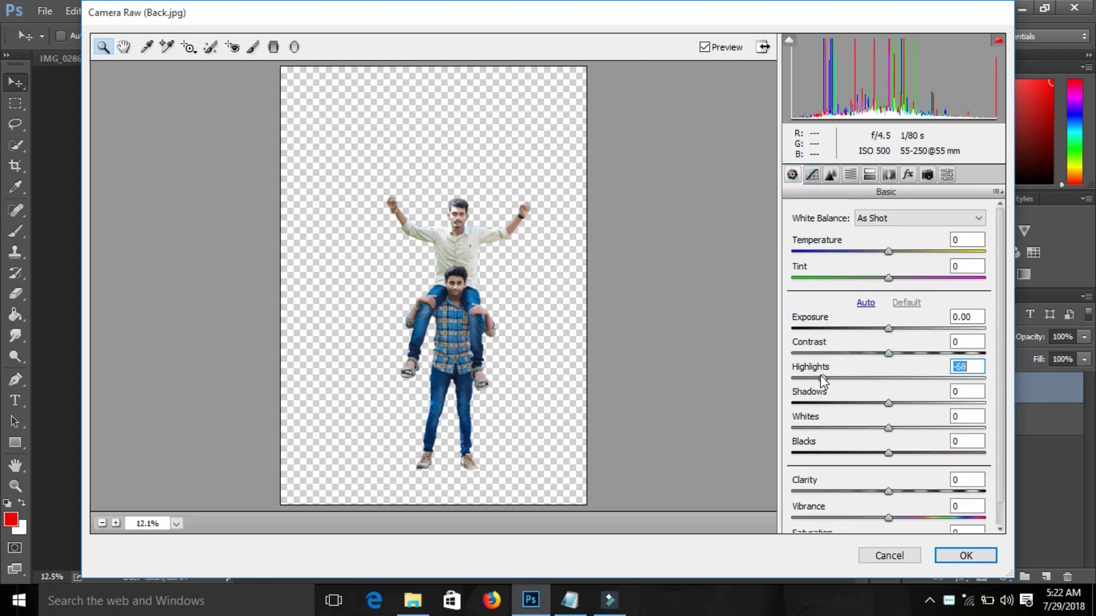
left_click_drag(889, 353, 897, 354)
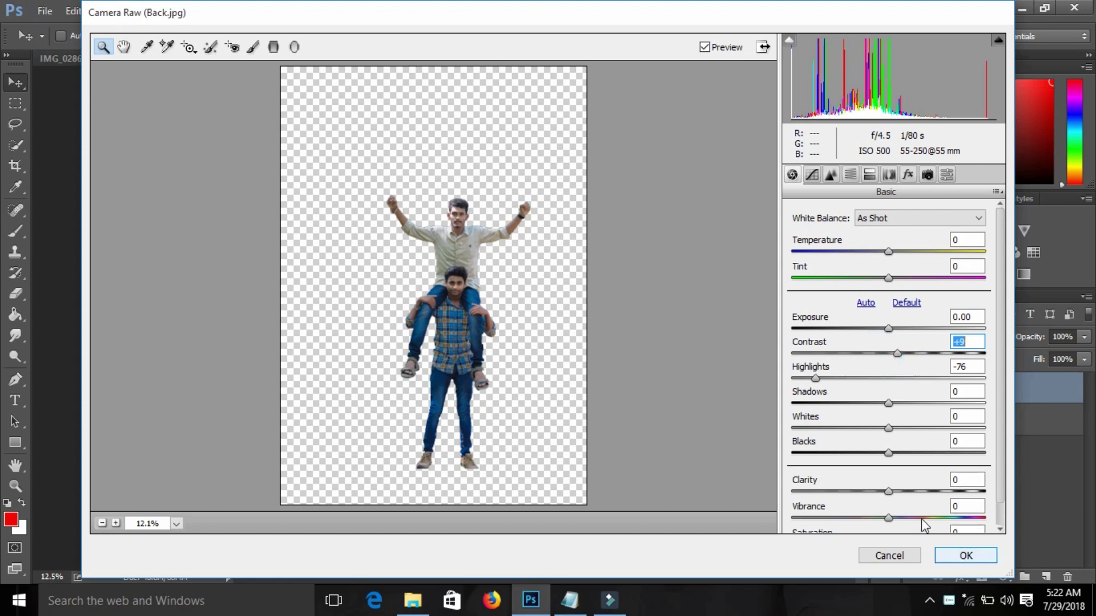
left_click(948, 554)
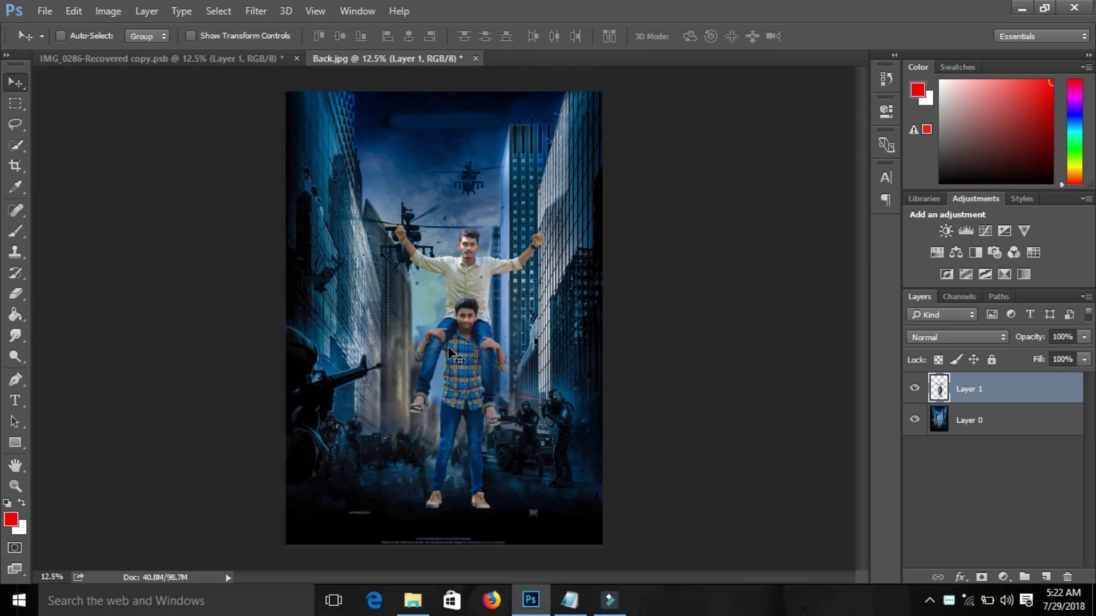
- Zoom in on the shoes and erase the bottom of the left shoe with a round eraser
scroll(448, 365, "up", 2)
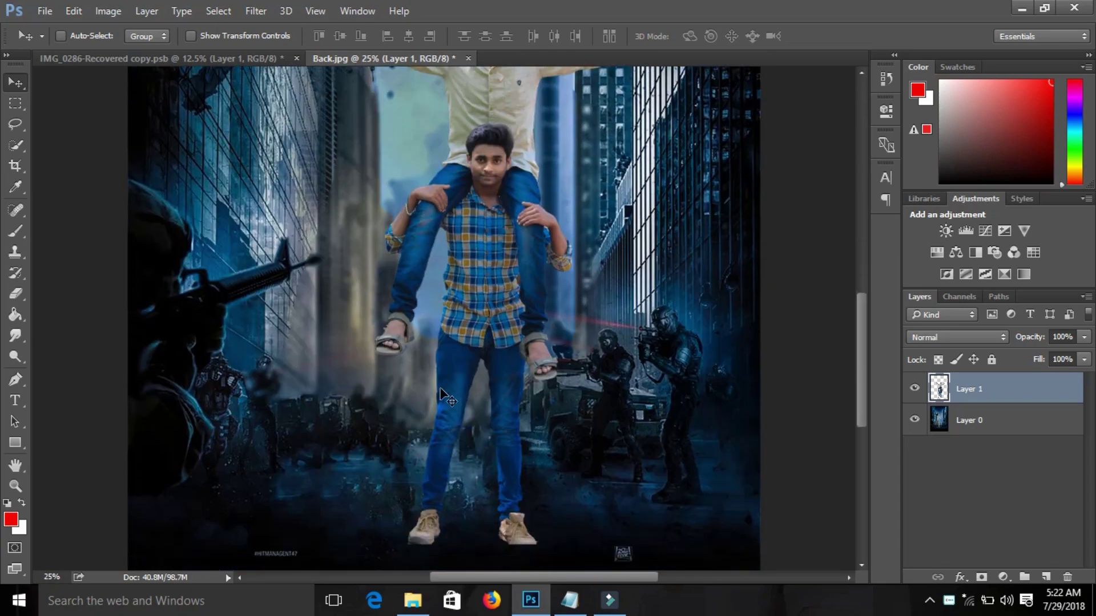
scroll(440, 389, "down", 2)
key("ctrl+plus")
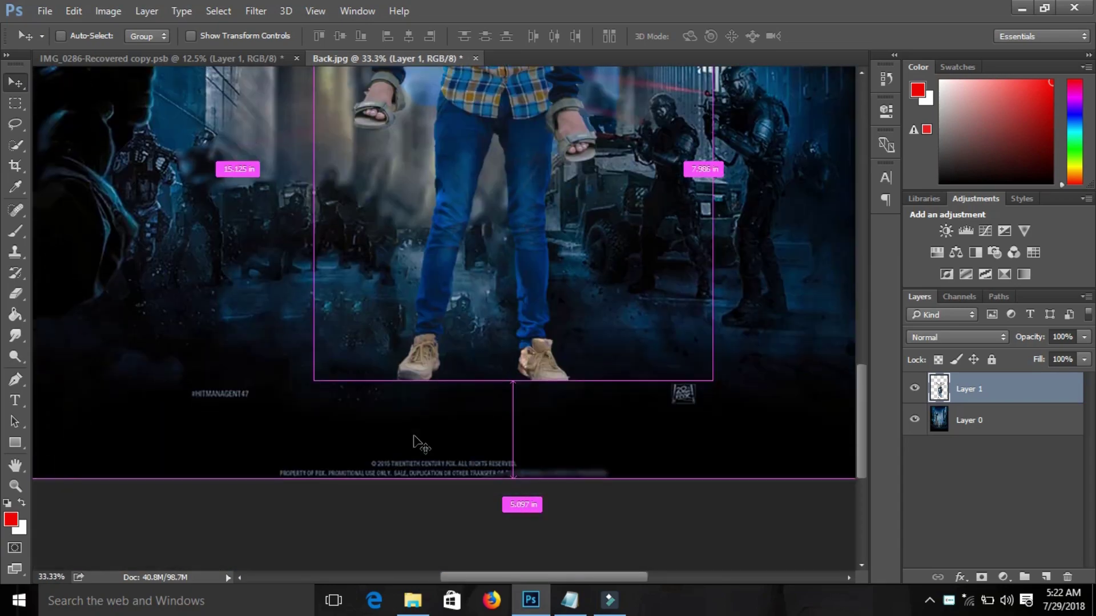
scroll(415, 442, "down", 2)
key("ctrl+plus")
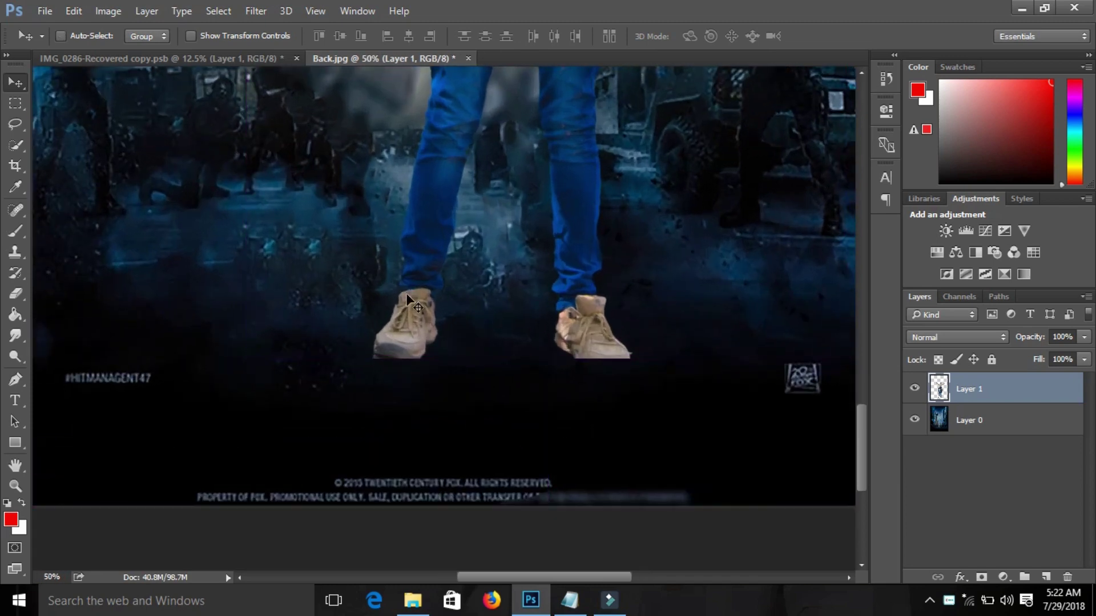
key("e")
key("bracketright")
key("bracketright")
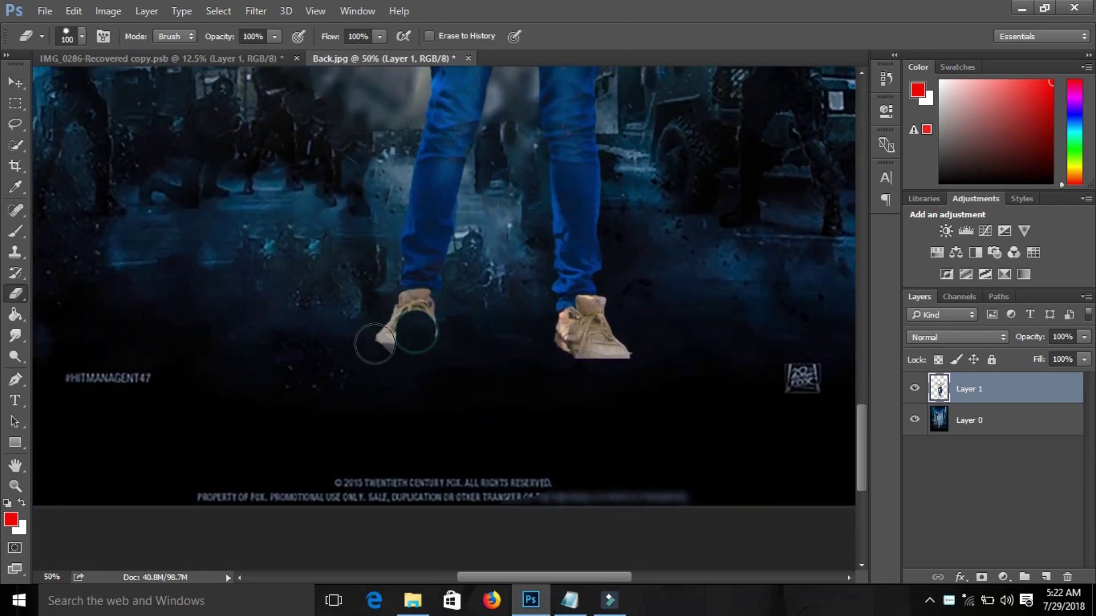
right_click(370, 342)
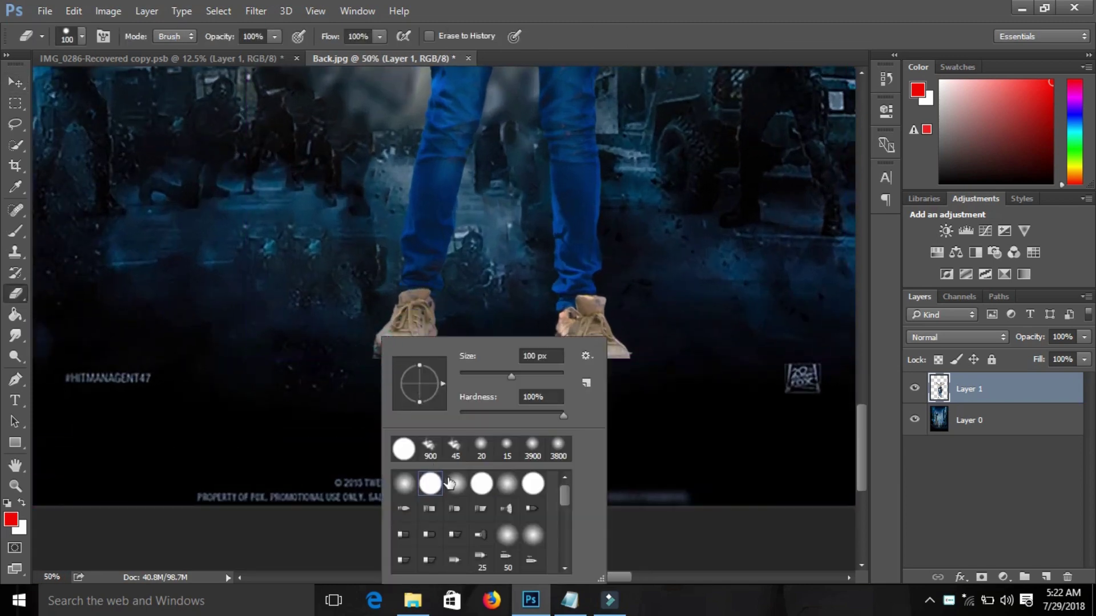
left_click(288, 401)
mouse_move(355, 358)
left_mouse_down()
mouse_move(403, 337)
mouse_move(538, 360)
mouse_move(624, 351)
left_mouse_up()
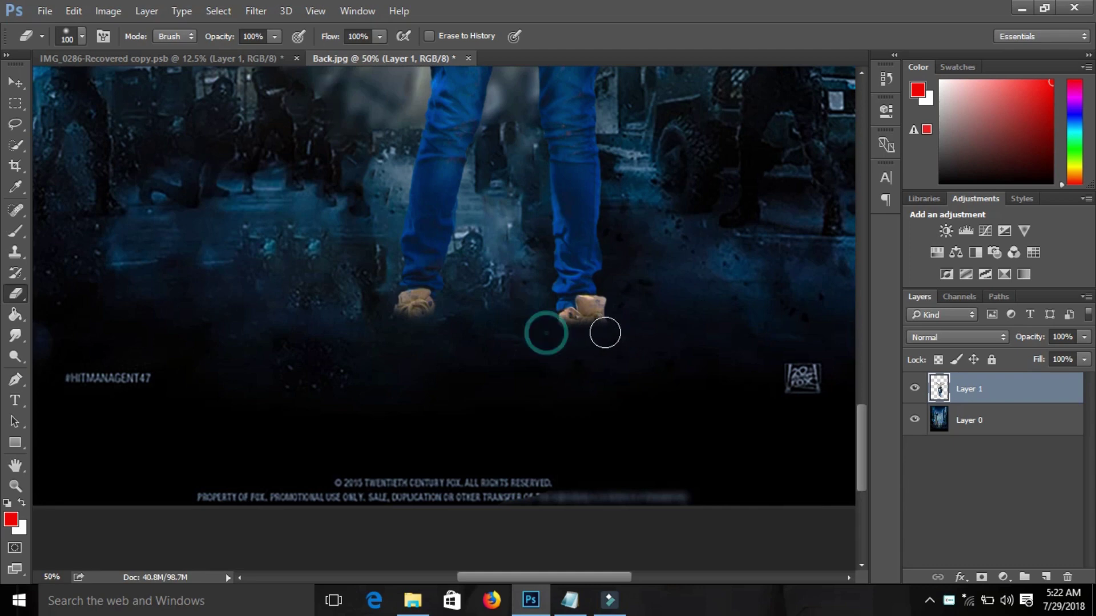
- Soften the feet with the eraser at 6% opacity, then view the whole poster
right_click(466, 336)
key("Escape")
left_click(275, 36)
left_click_drag(276, 55, 199, 59)
left_click(407, 293)
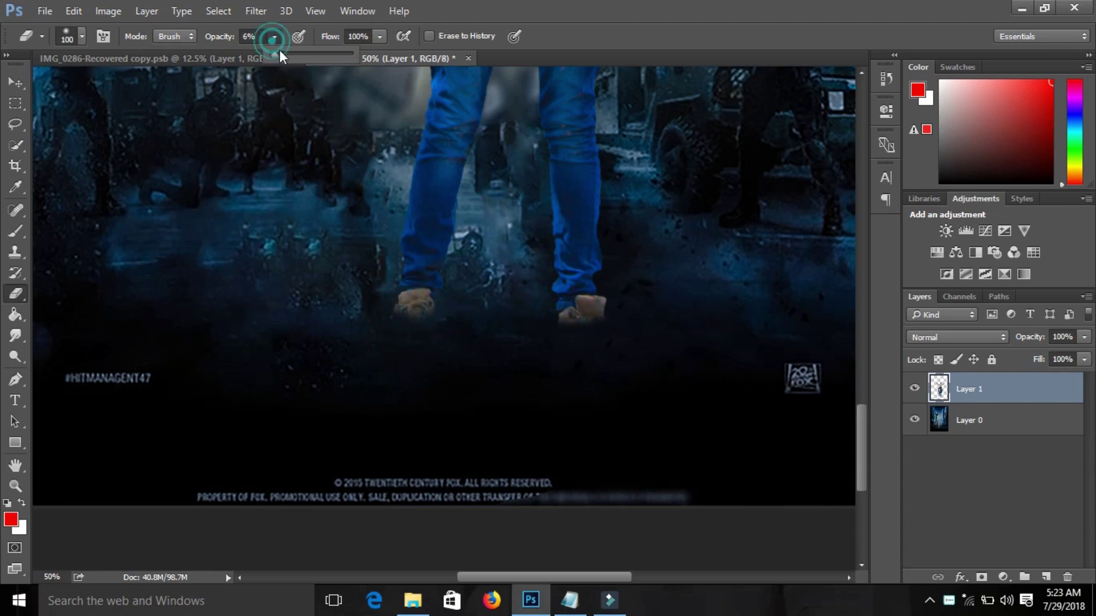
key("ctrl+minus")
key("ctrl+minus")
key("ctrl+minus")
key("ctrl+minus")
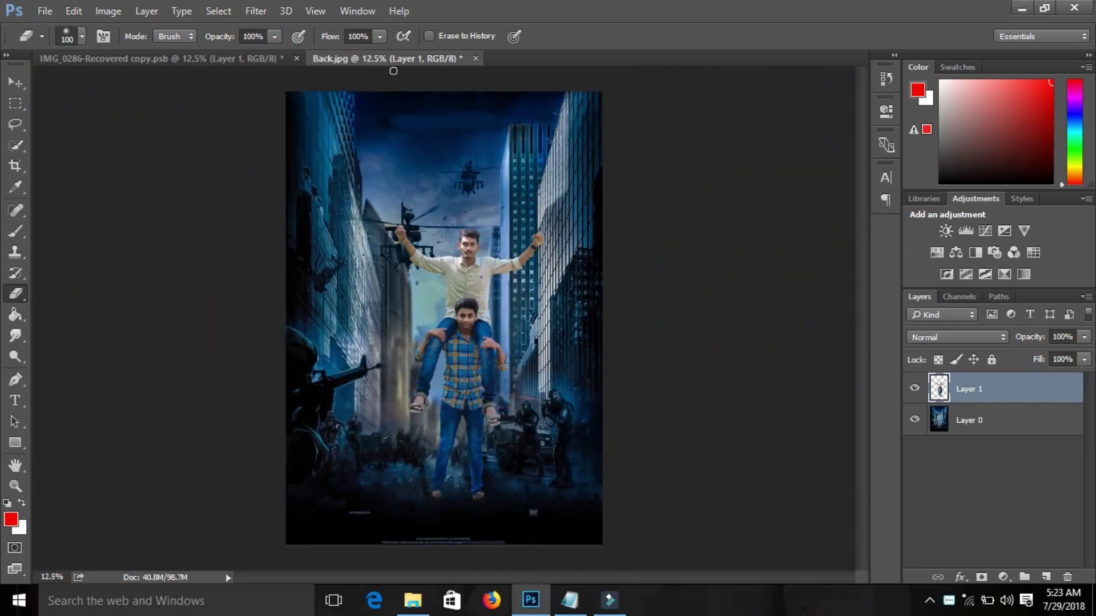
key("ctrl+plus")
scroll(435, 145, "down", 2)
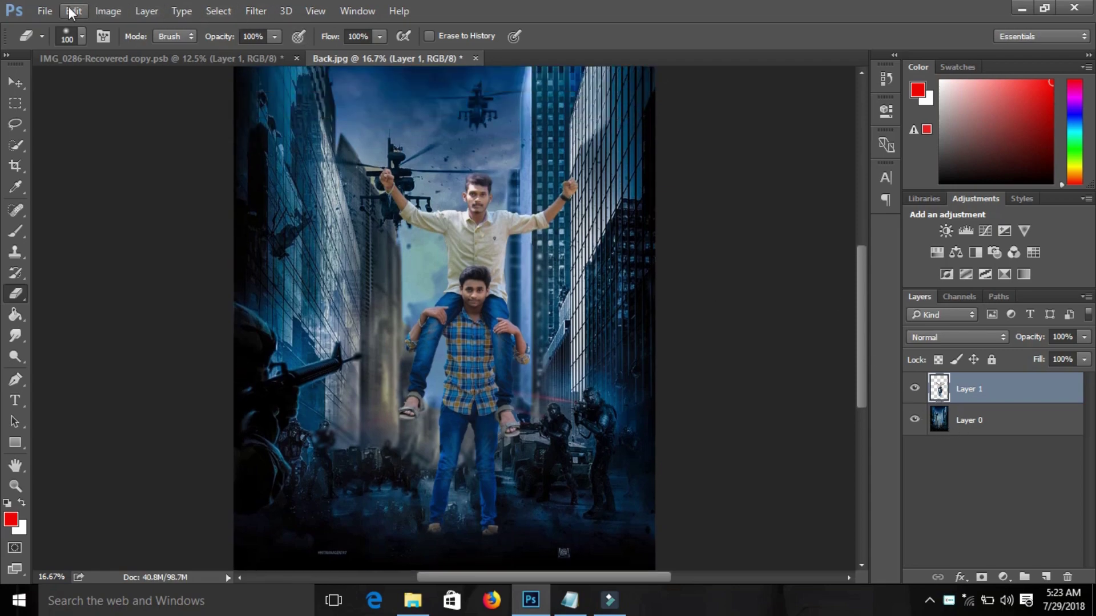
- Place the flag image '10' embedded with its pole in the top man's raised left hand
left_click(45, 11)
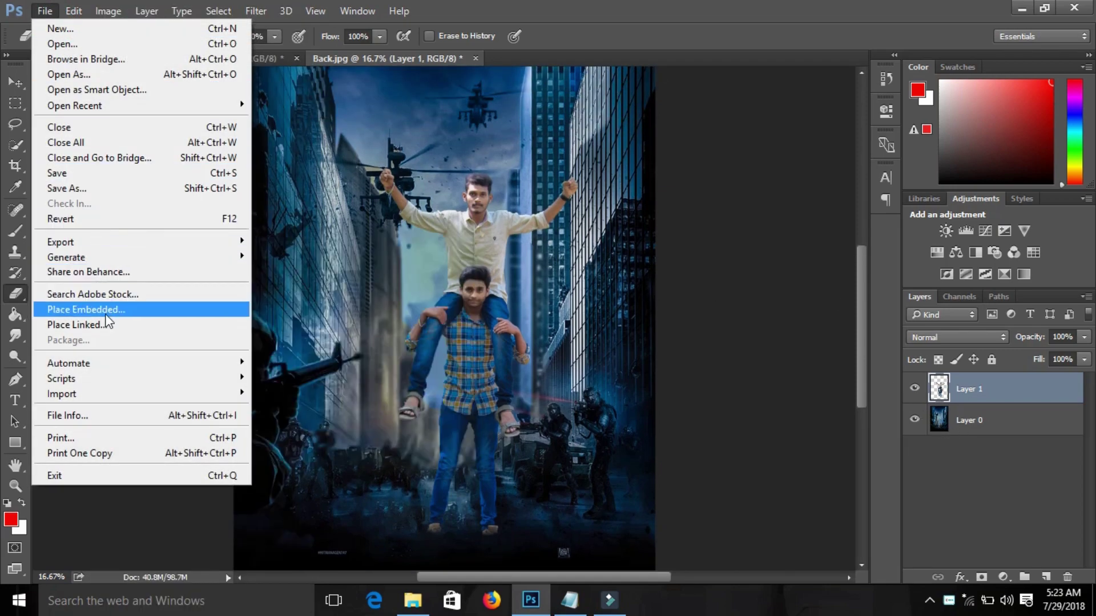
left_click(86, 310)
left_click(960, 557)
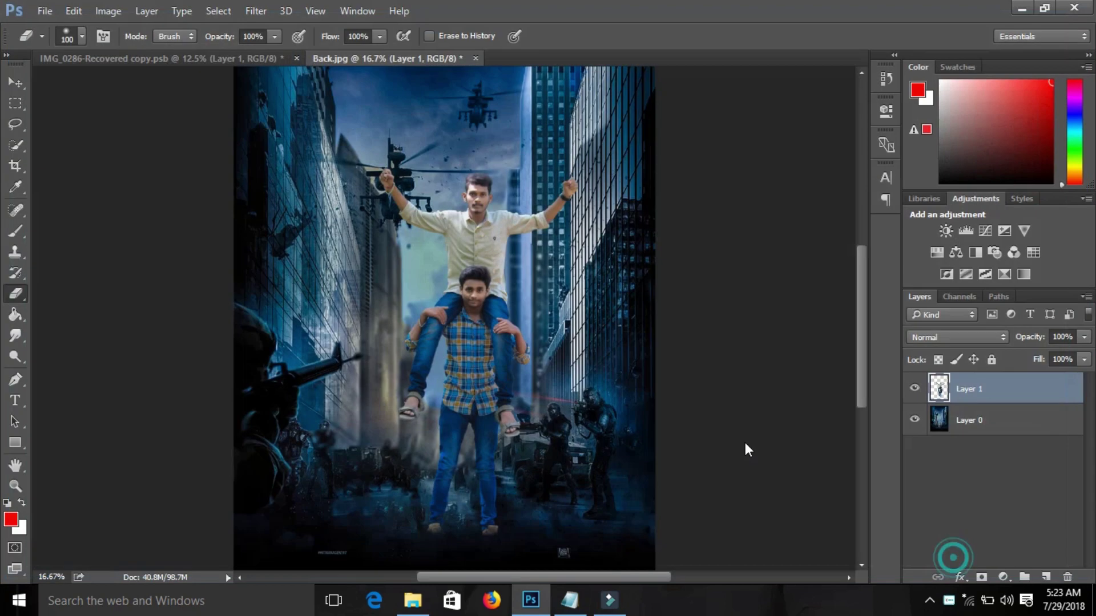
key("ctrl+minus")
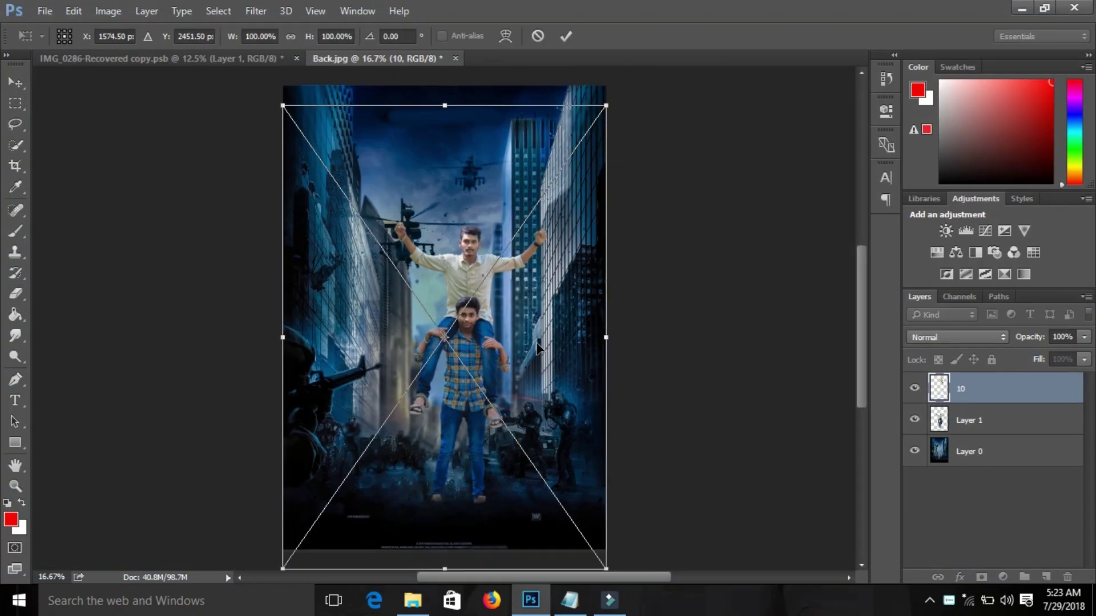
left_click_drag(588, 353, 567, 306)
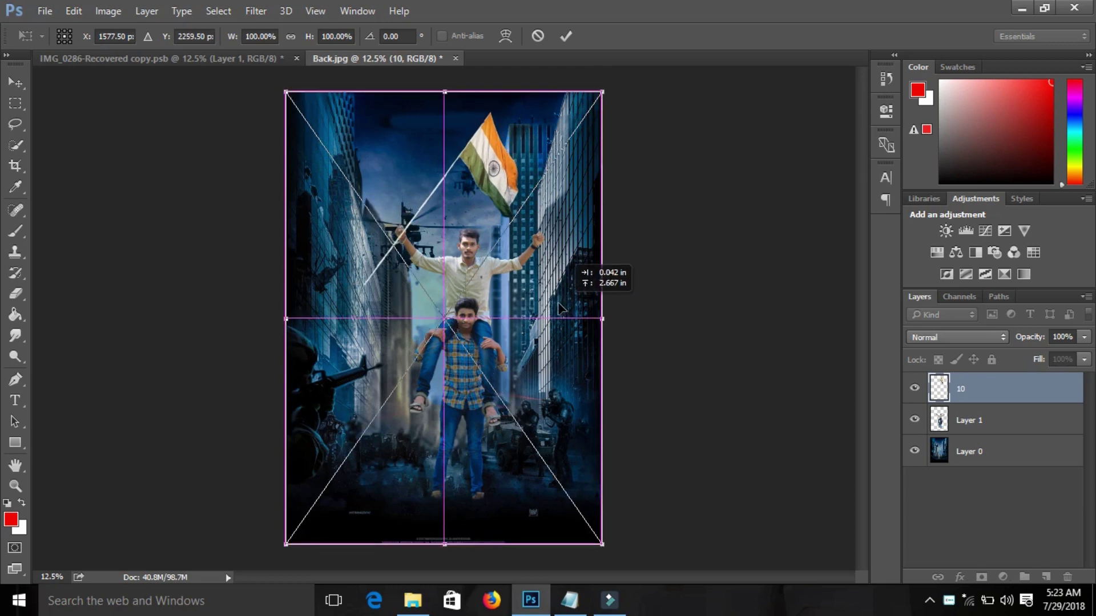
left_click_drag(565, 307, 560, 307)
key("Return")
- Rasterize the flag layer 10
key("e")
left_click(522, 289)
left_click(548, 248)
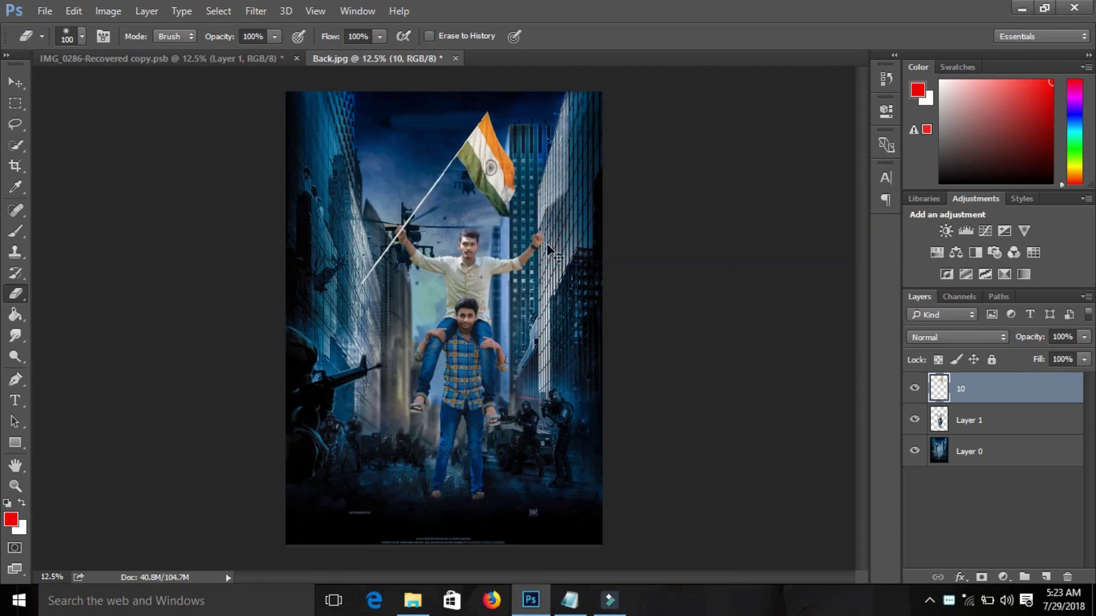
right_click(1016, 394)
- Duplicate the flag as '10 copy', flip it horizontally, and rotate it so the poles cross
left_click(741, 161)
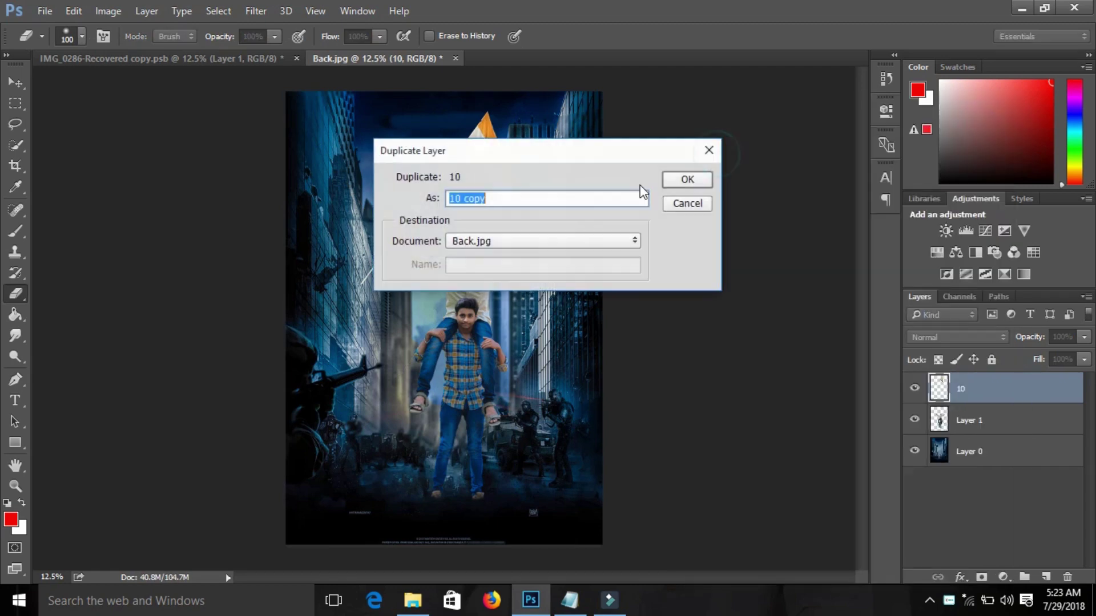
left_click(677, 182)
key("ctrl+t")
right_click(565, 267)
left_click(616, 503)
mouse_move(492, 228)
left_mouse_down()
mouse_move(517, 228)
mouse_move(520, 208)
mouse_move(507, 204)
left_mouse_up()
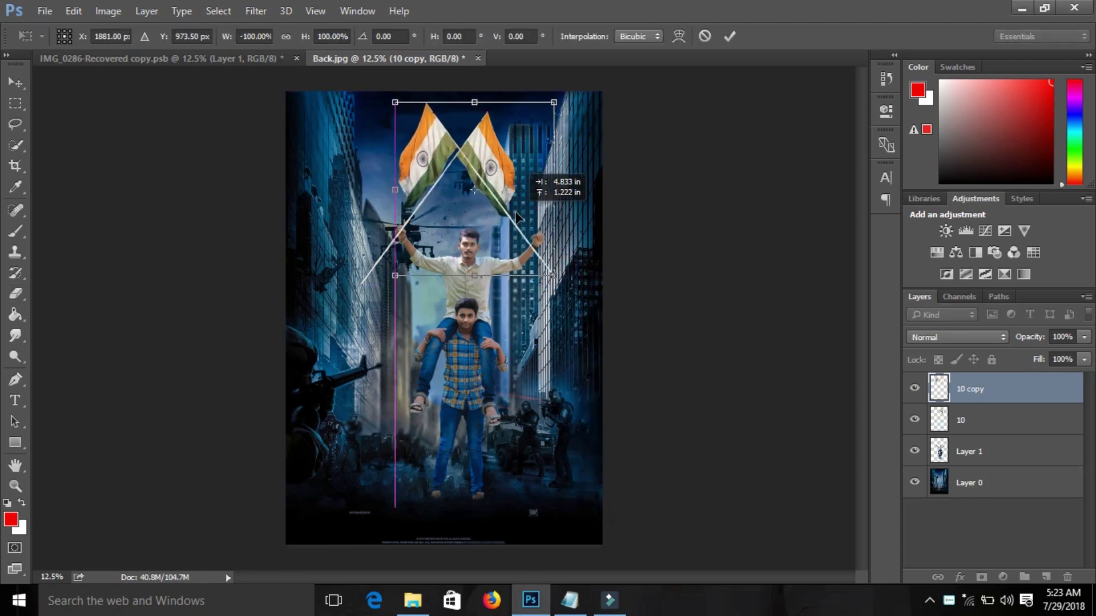
left_click_drag(506, 211, 507, 225)
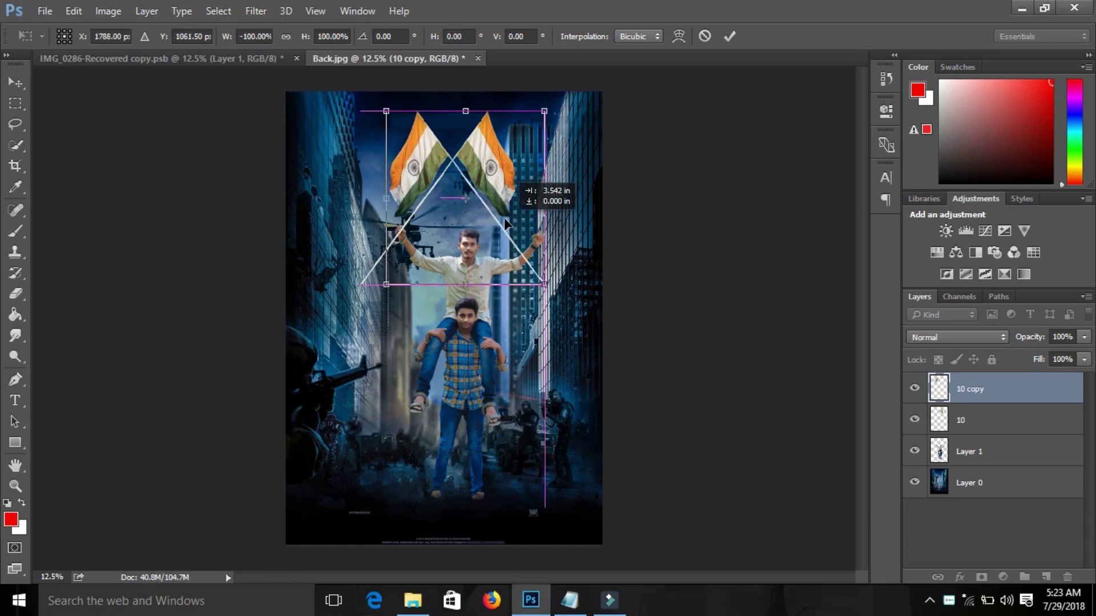
left_click_drag(576, 228, 580, 215)
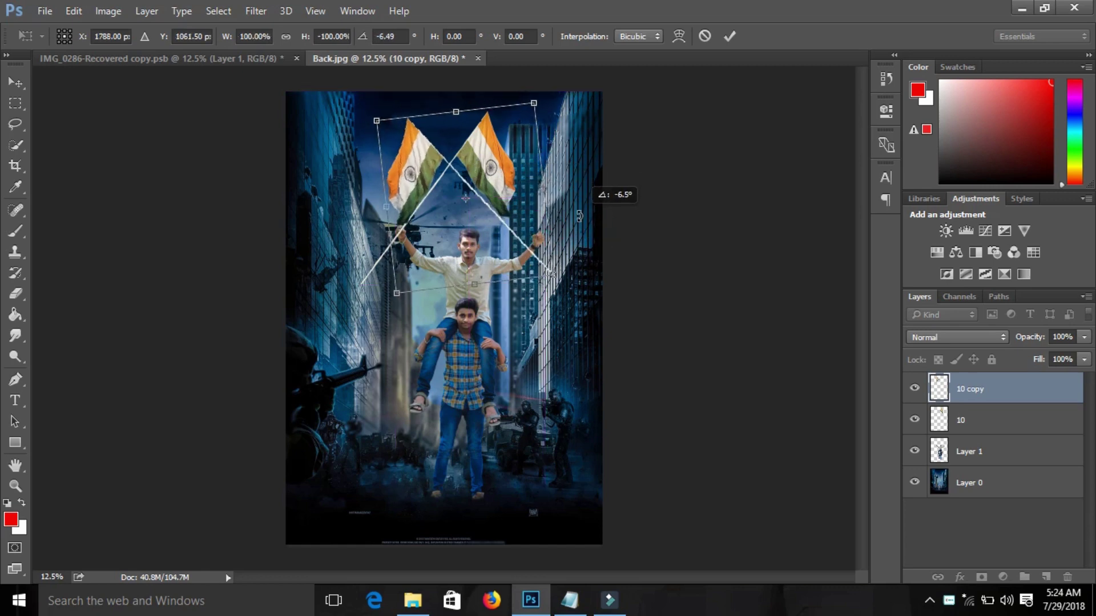
left_click_drag(536, 247, 549, 232)
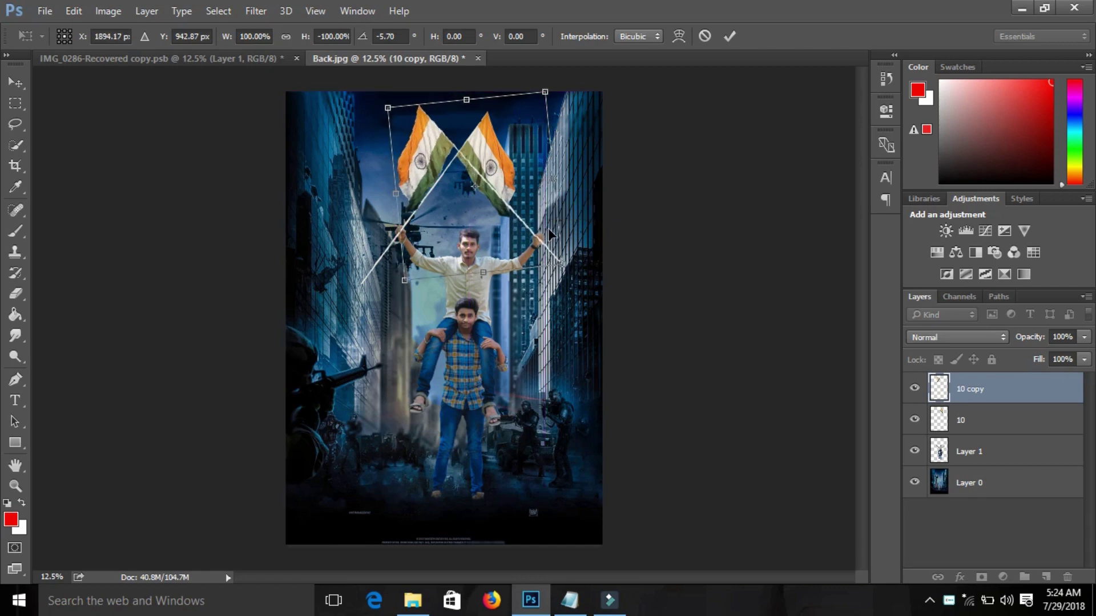
key("Down")
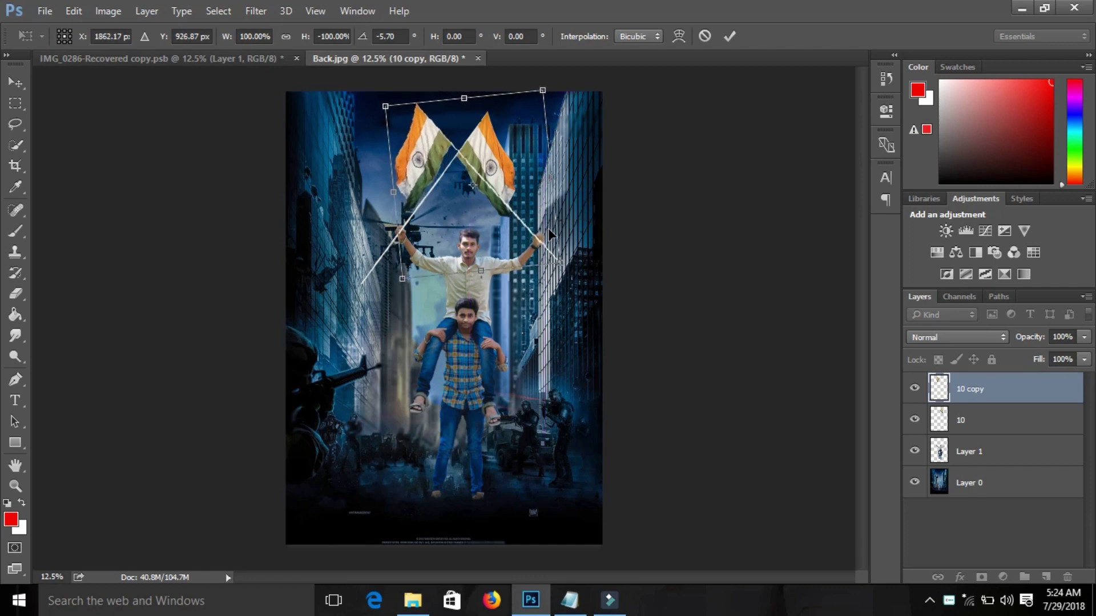
key("Return")
key("e")
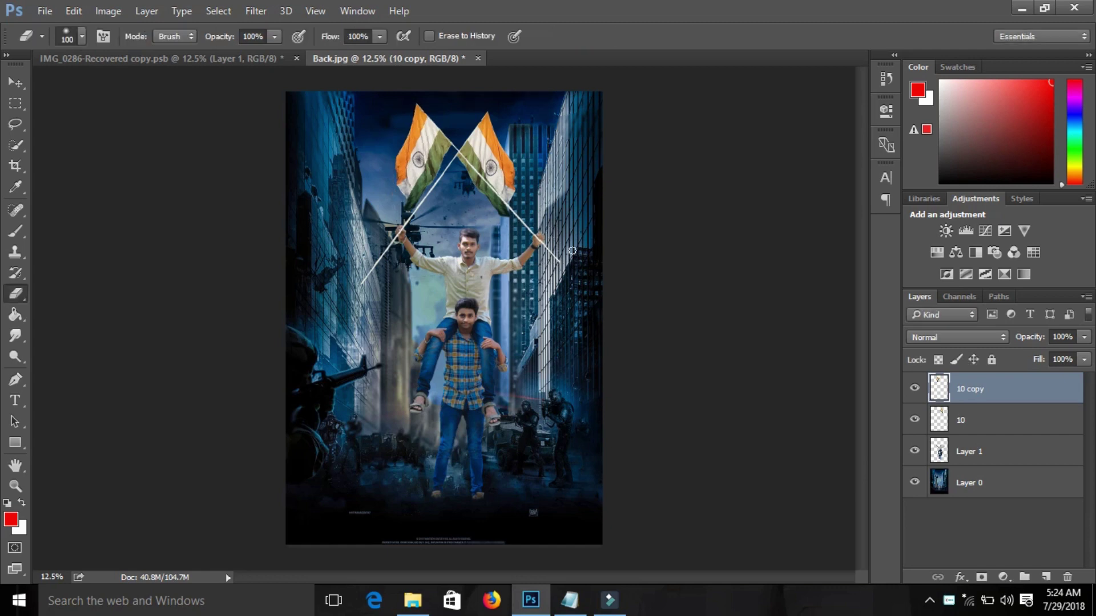
- Nudge the original flag 10 up and right into the top man's hand
left_click(969, 421)
key("ctrl+t")
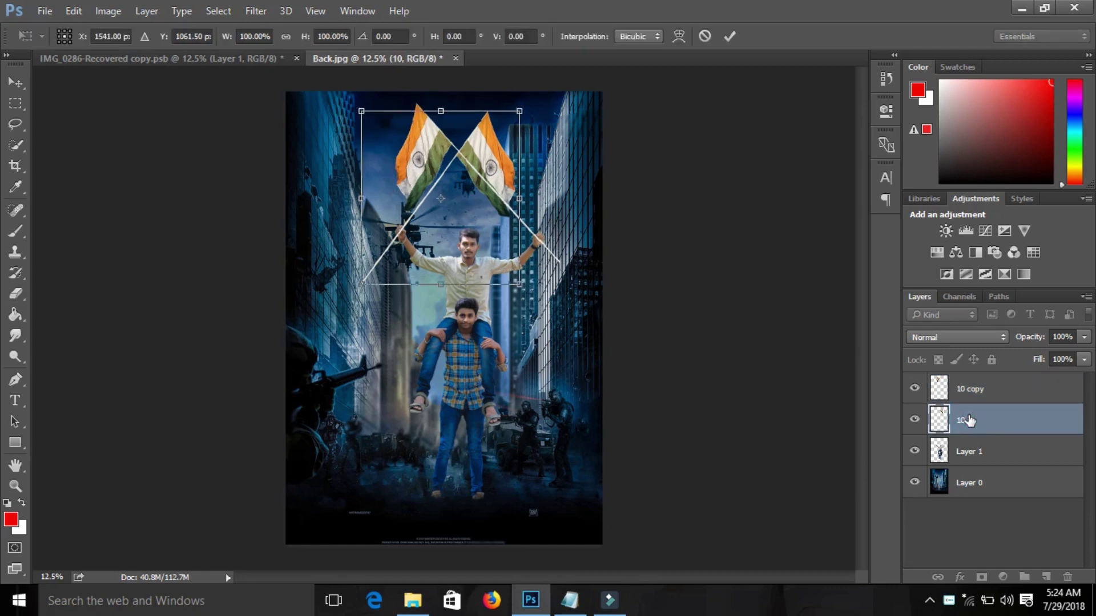
key("Up")
key("Up")
key("Up")
key("Up")
key("Up")
key("Up")
key("Right")
key("Right")
key("Right")
key("Right")
key("Up")
key("Right")
key("Up")
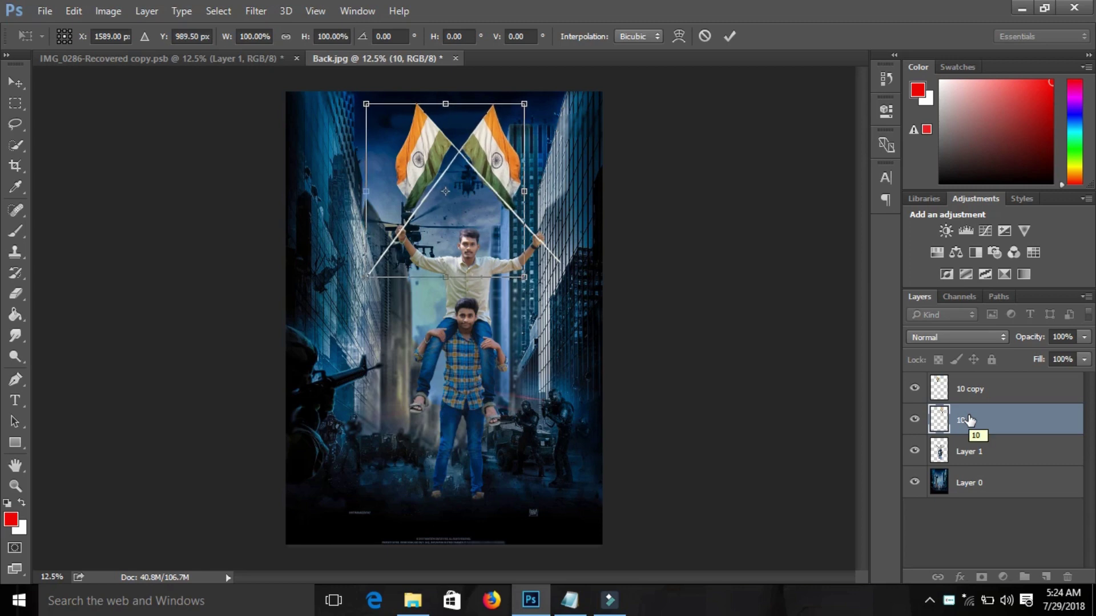
key("Return")
key("e")
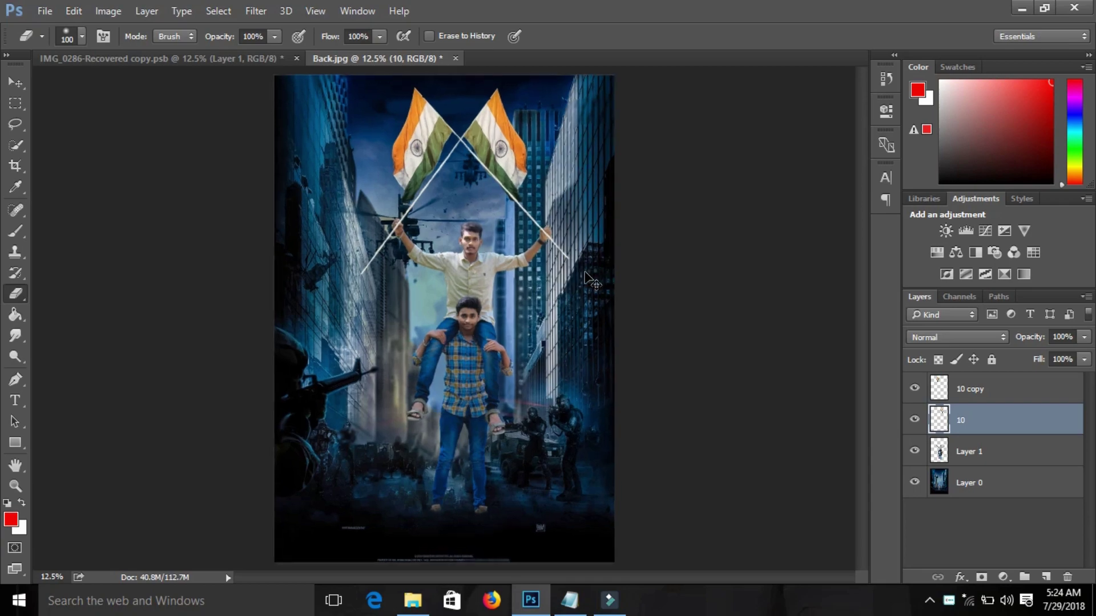
key("ctrl+plus")
key("ctrl+plus")
key("ctrl+plus")
scroll(528, 246, "up", 3)
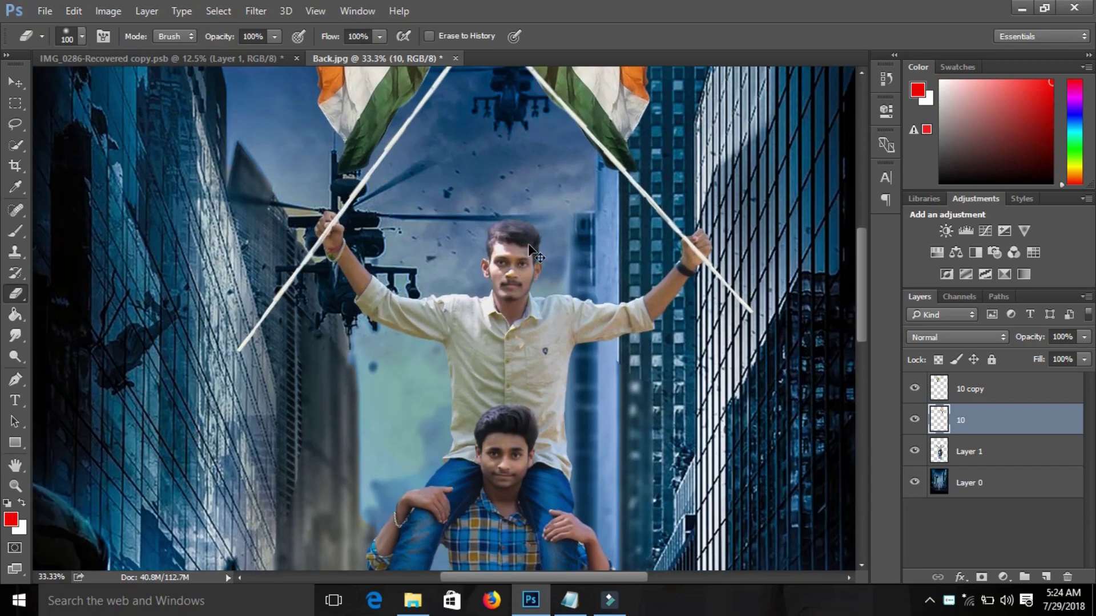
- Nudge the '10 copy' flag right so its pole lines up with the top man's fist
key("ctrl+plus")
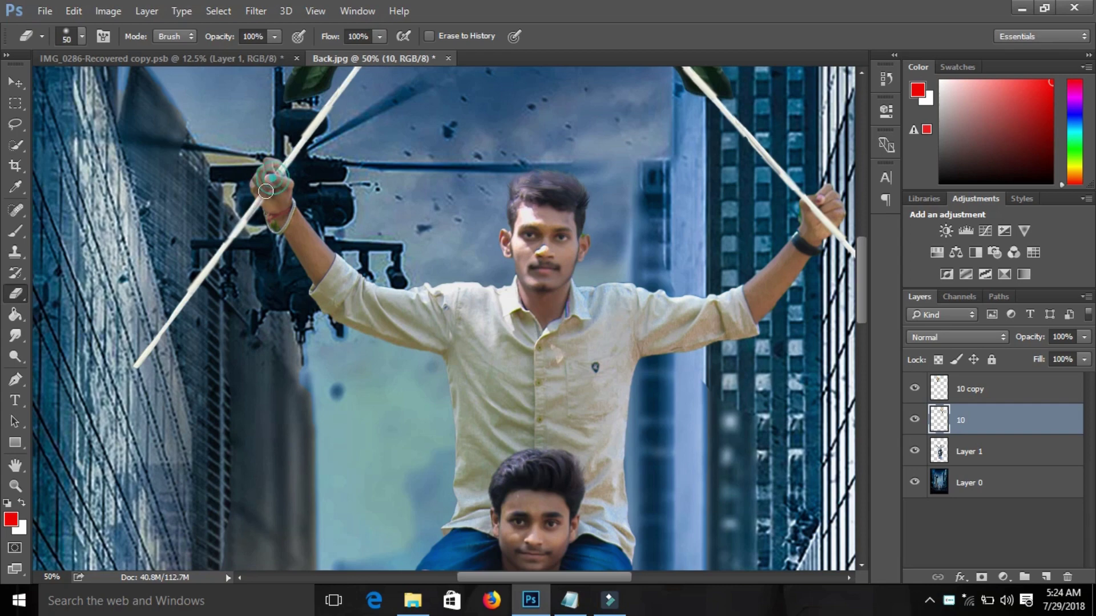
left_click_drag(495, 577, 553, 577)
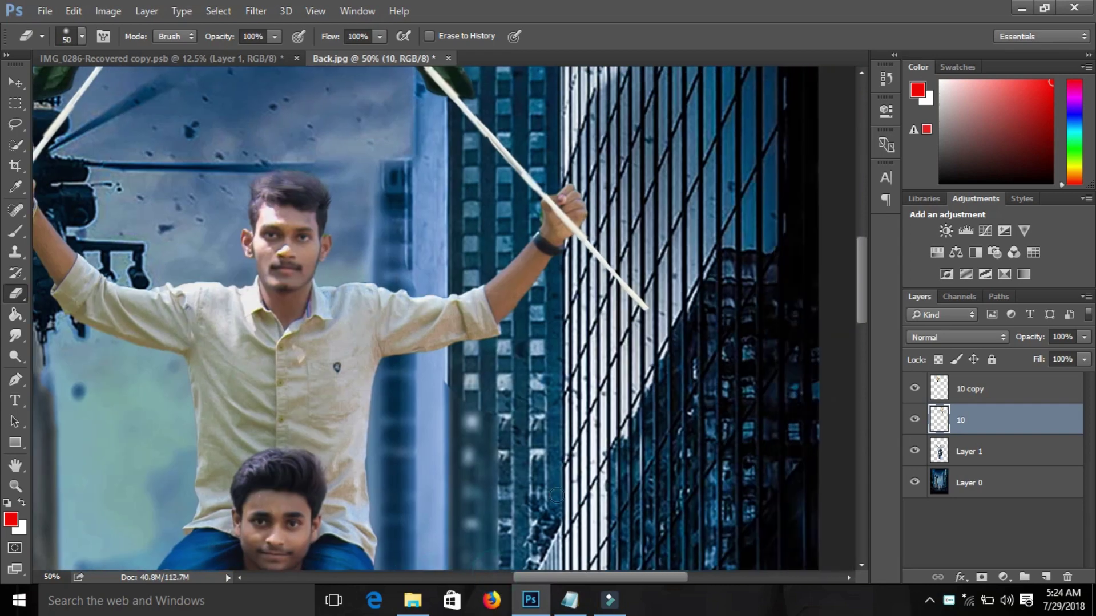
scroll(585, 369, "up", 3)
left_click(970, 394)
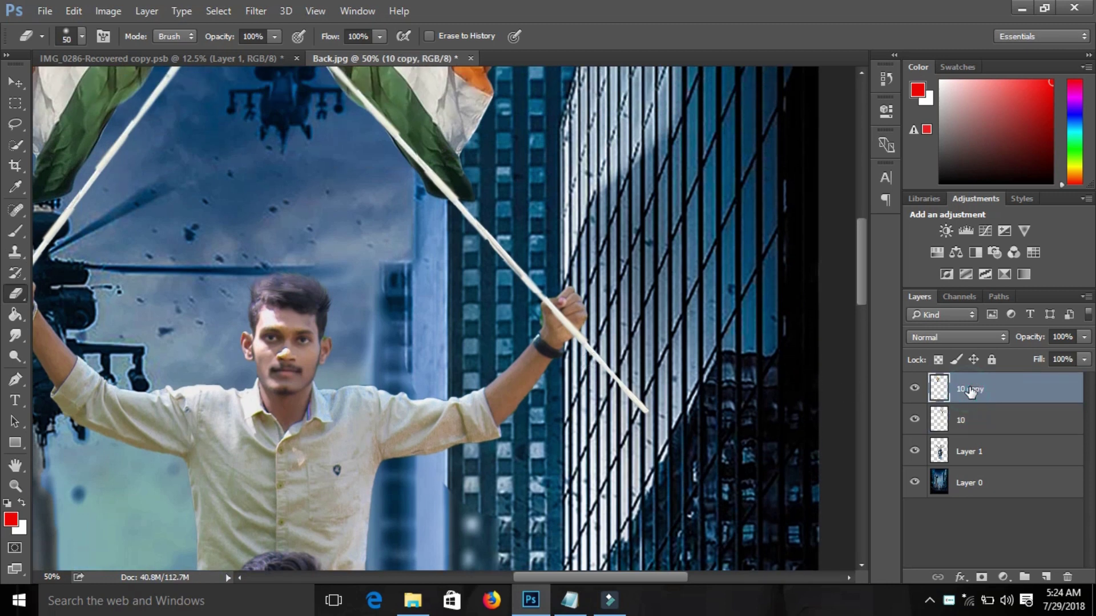
key("ctrl+t")
key("Right")
key("Right")
key("Right")
key("Right")
key("Right")
key("Right")
key("Right")
key("Right")
key("Right")
key("Right")
key("Right")
key("Right")
key("Return")
key("e")
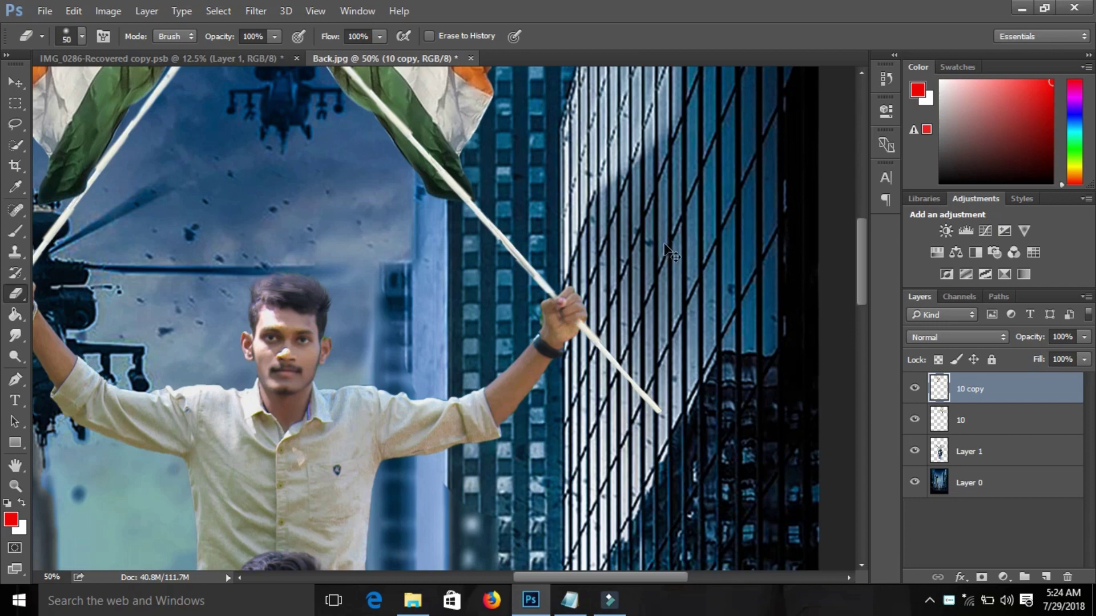
key("ctrl+minus")
key("ctrl+minus")
key("ctrl+minus")
key("ctrl+minus")
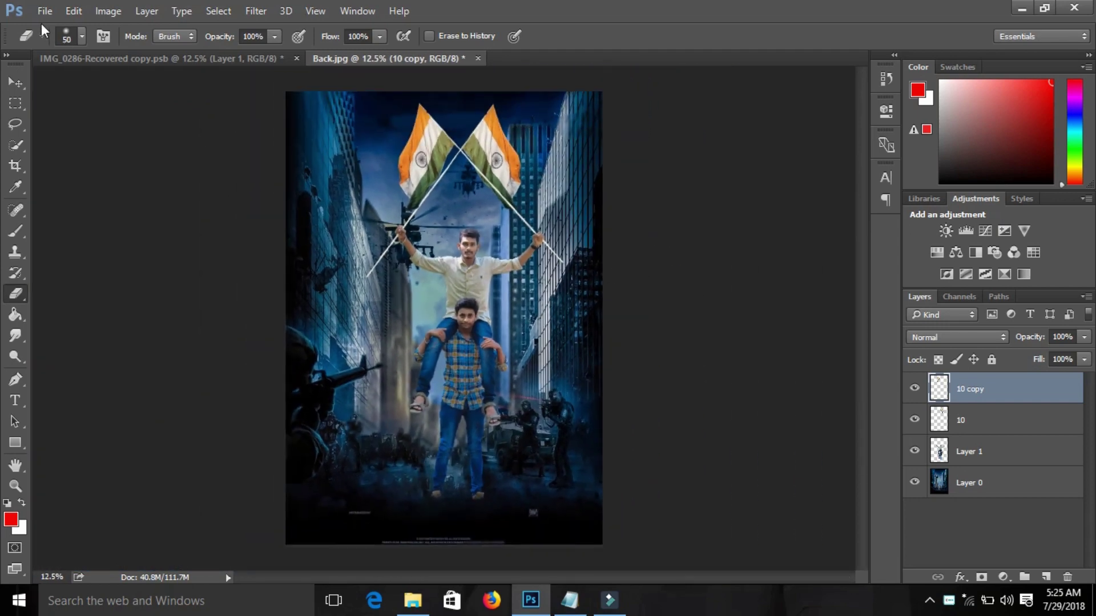
- Merge flag layers 10 copy and 10 with the men's Layer 1
left_click(1012, 432)
left_click(1007, 394, "ctrl")
left_click(1012, 454, "ctrl")
key("ctrl+e")
left_click(981, 421)
- Place the motorcycle PNG at the poster's bottom, scaled to about 130.9%
left_click(72, 10)
left_click(73, 309)
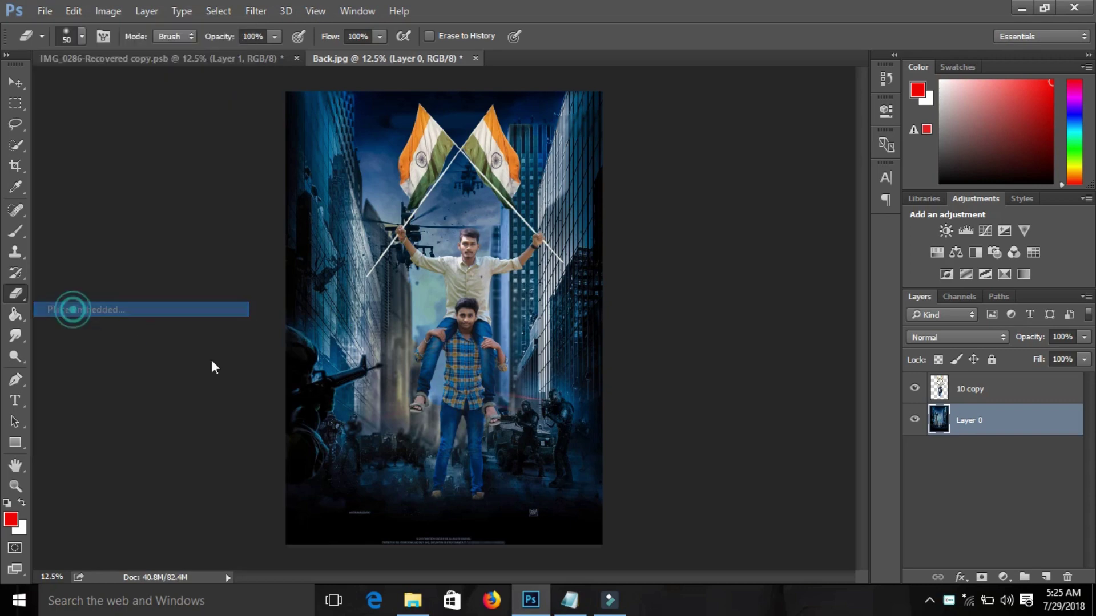
left_click(232, 228)
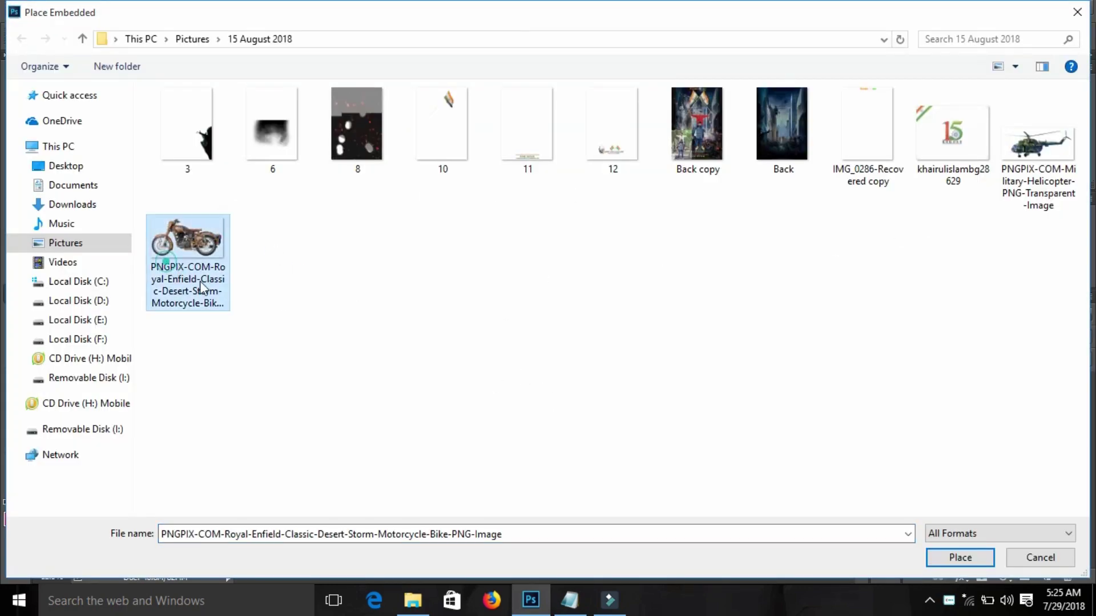
left_click(950, 552)
left_click_drag(507, 335, 520, 451)
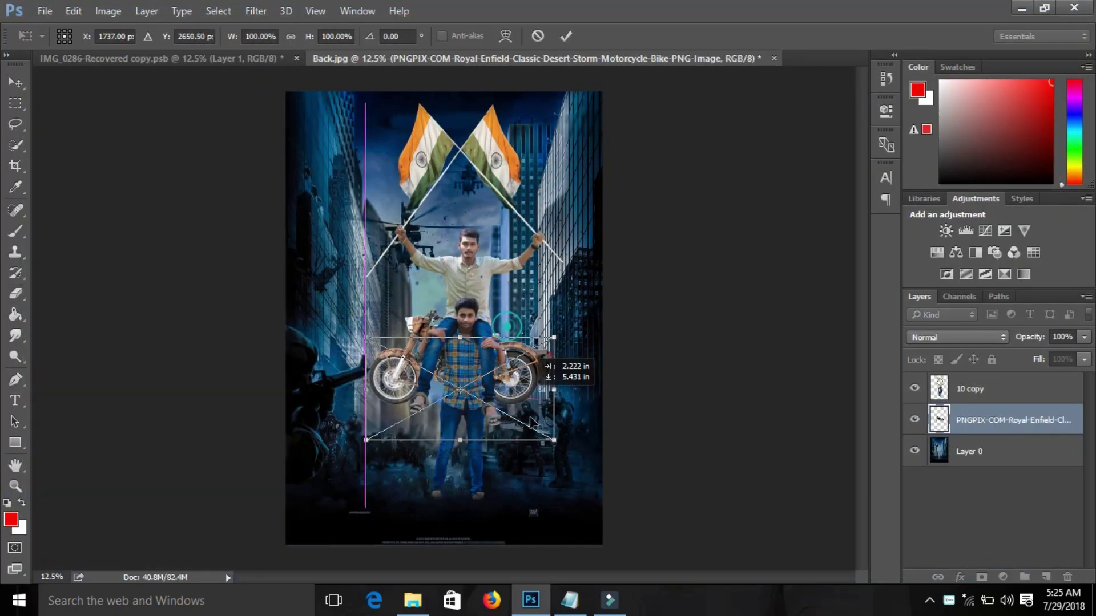
mouse_move(530, 478)
left_mouse_down()
mouse_move(582, 507)
mouse_move(528, 477)
mouse_move(567, 510)
mouse_move(549, 481)
left_mouse_up()
key("Return")
- Commit the motorcycle's placement and rasterize its layer
key("e")
left_click(521, 443)
left_click(535, 249)
- Camera Raw the motorcycle: Exposure -0.90, Temperature -16, Shadows -37, Clarity and Vibrance +33
left_click(256, 10)
left_click(279, 103)
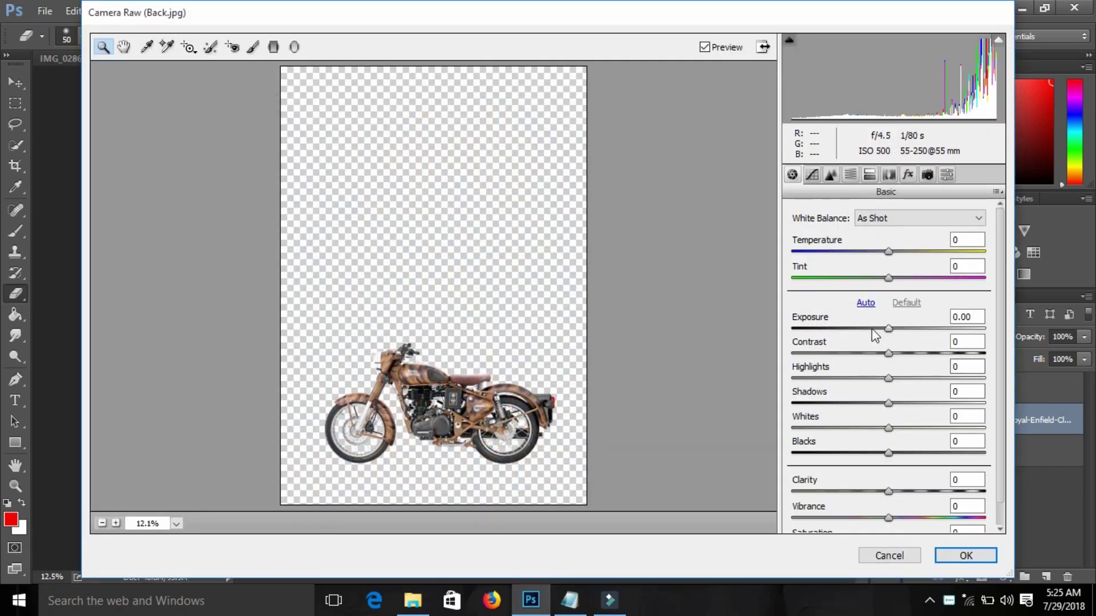
left_click(871, 329)
left_click(873, 251)
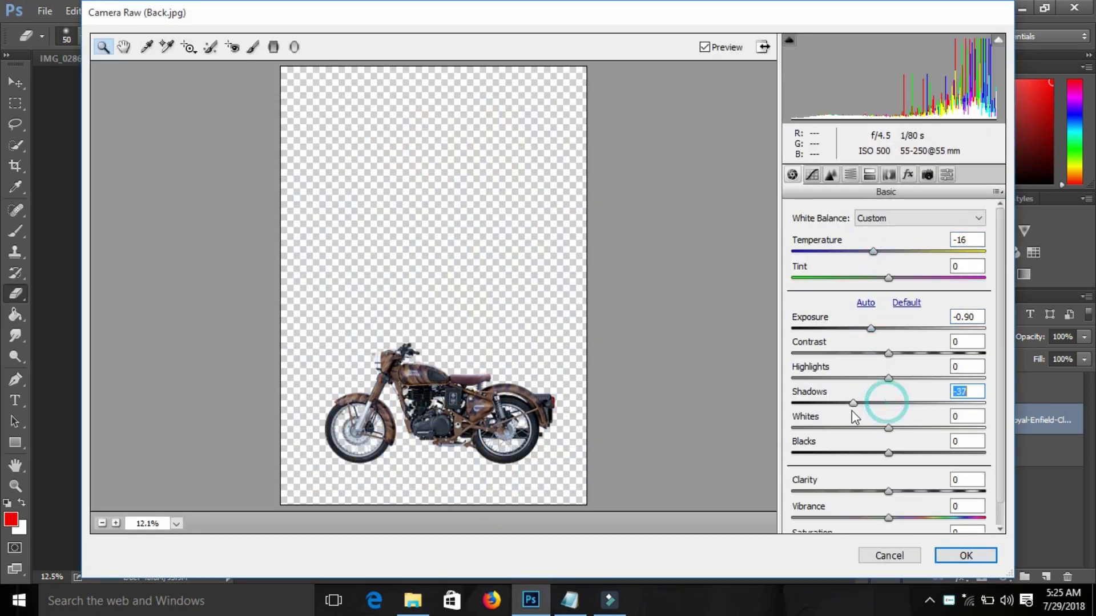
left_click(920, 518)
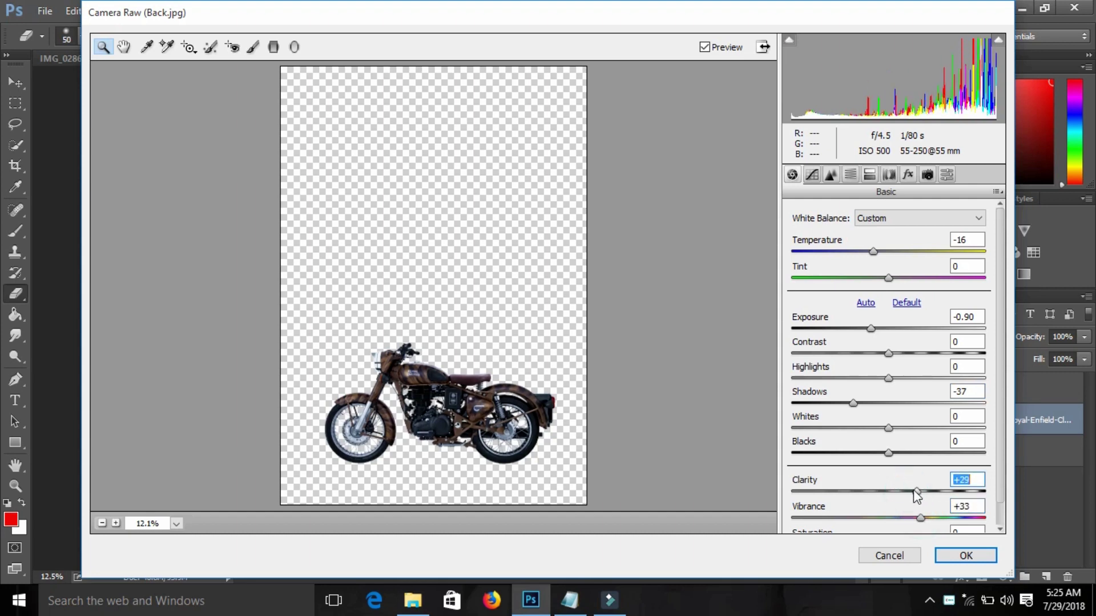
left_click(954, 552)
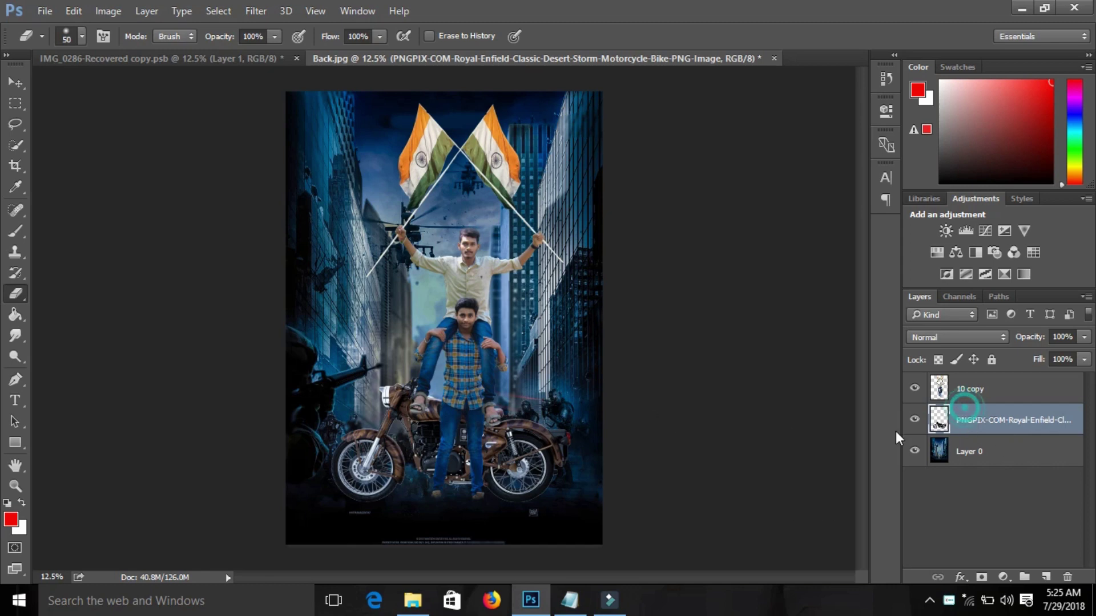
- Erase the dark ground around the motorcycle's wheels
key("ctrl+plus")
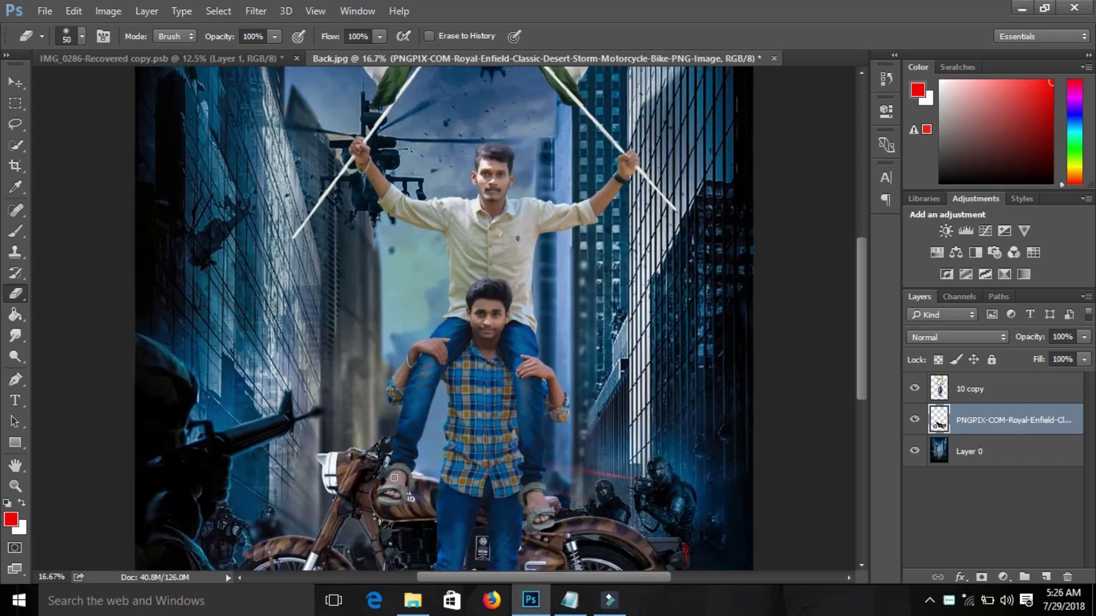
scroll(542, 475, "down", 5)
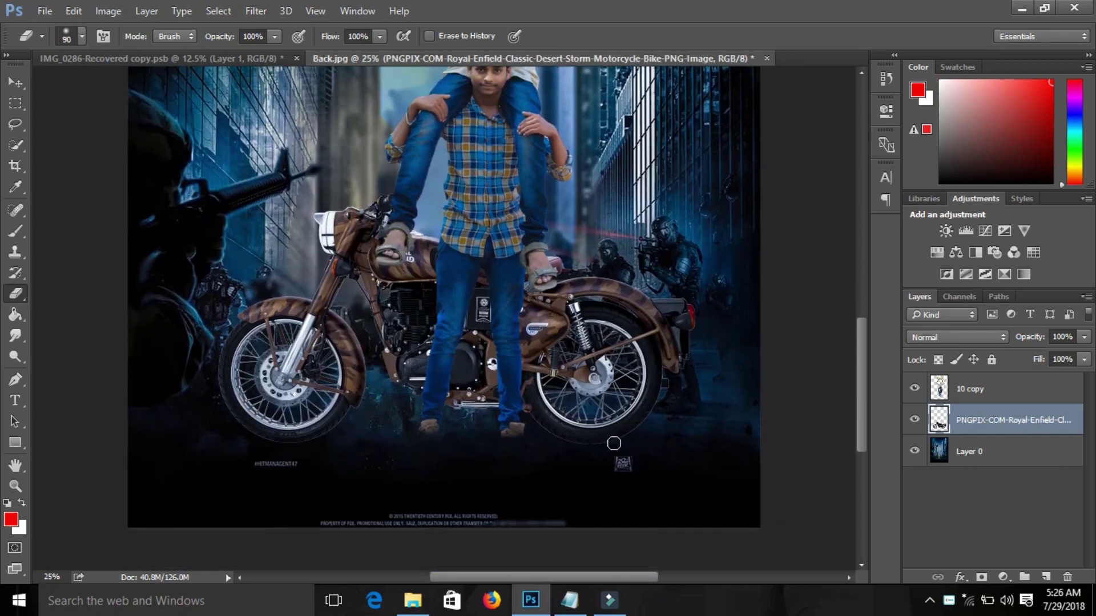
left_click(641, 439)
left_click(639, 430)
left_click(645, 438)
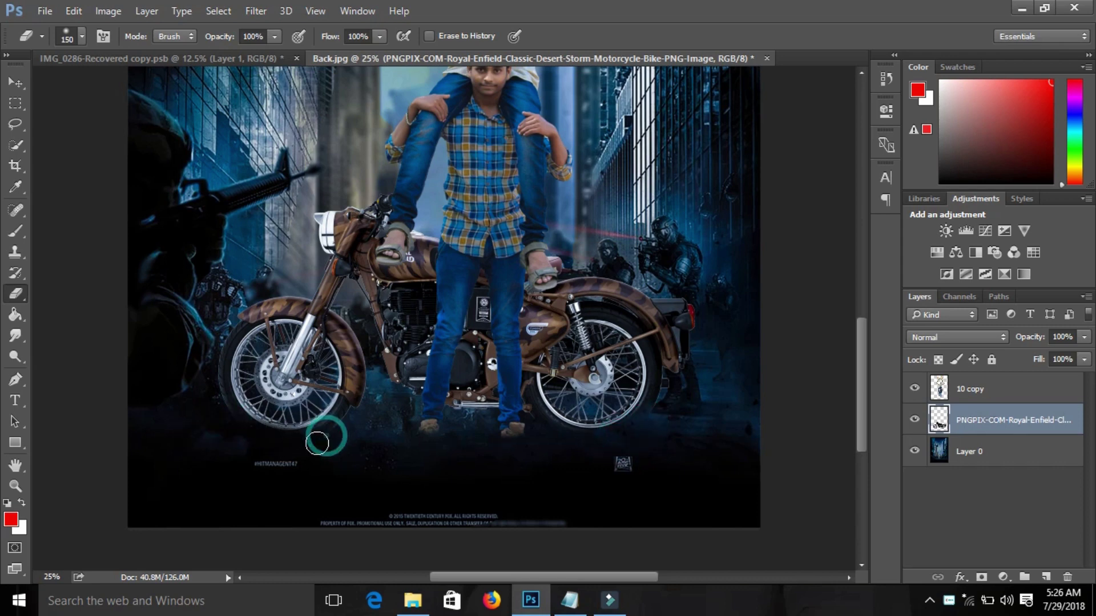
left_click(350, 422)
left_click(217, 398)
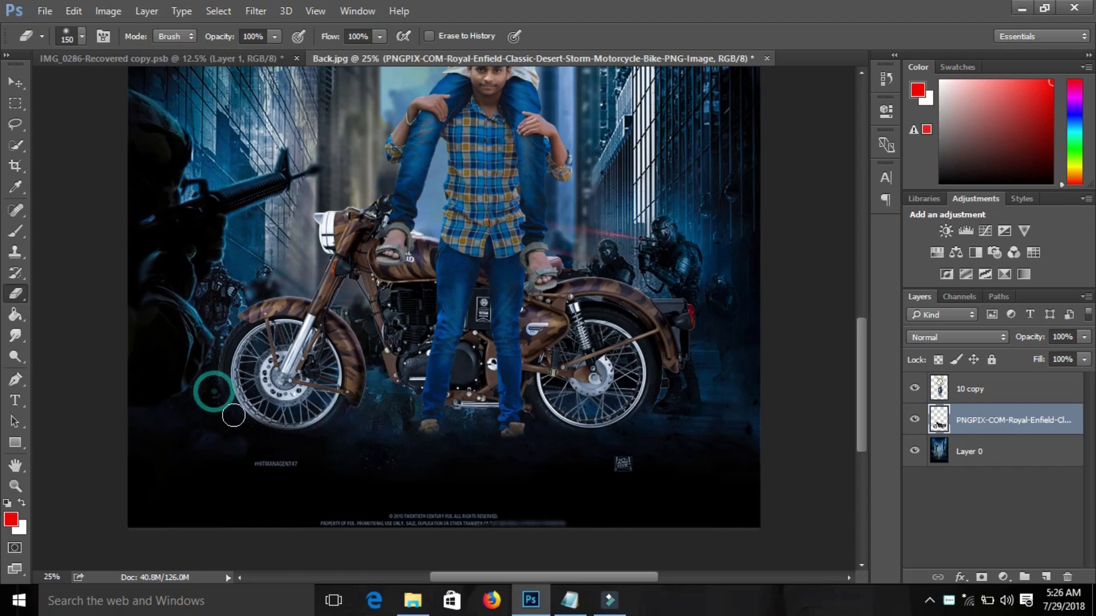
key("ctrl+minus")
key("ctrl+minus")
key("ctrl+minus")
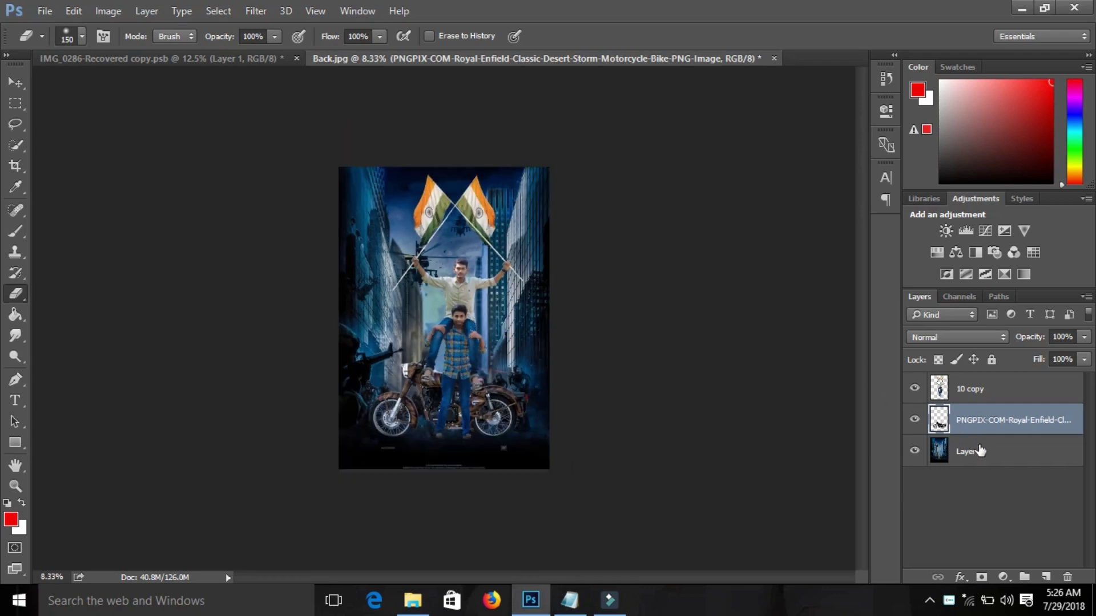
- Merge the motorcycle layer into the city background layer
left_click(979, 450)
key("Delete")
left_click(972, 394)
- Embed the IMG_0286-Recovered copy title artwork and rasterize its layer for erasing
left_click(45, 11)
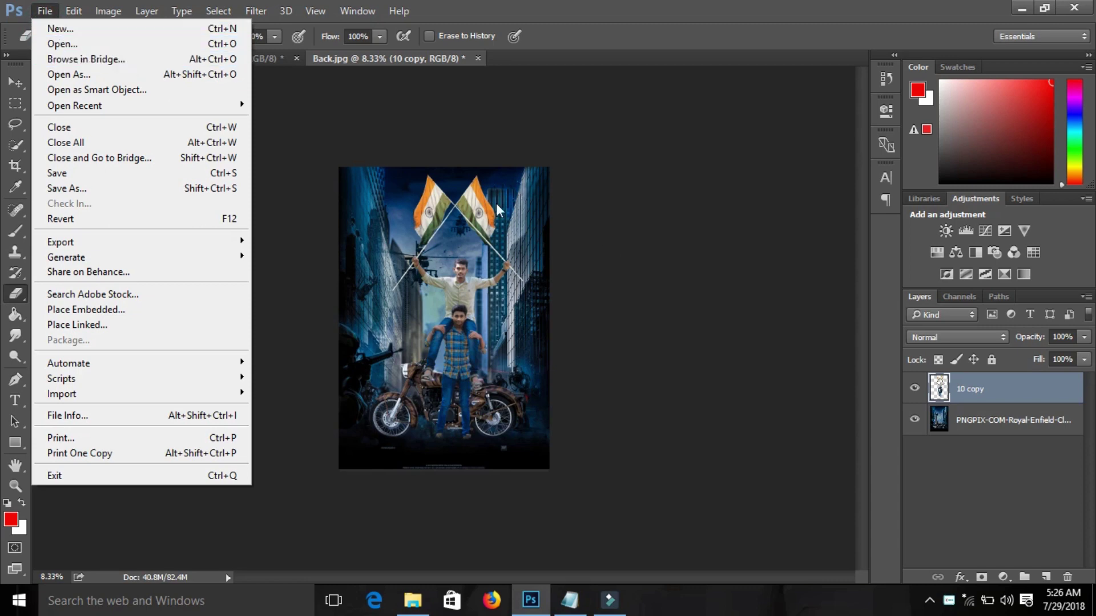
left_click(145, 312)
left_click(870, 151)
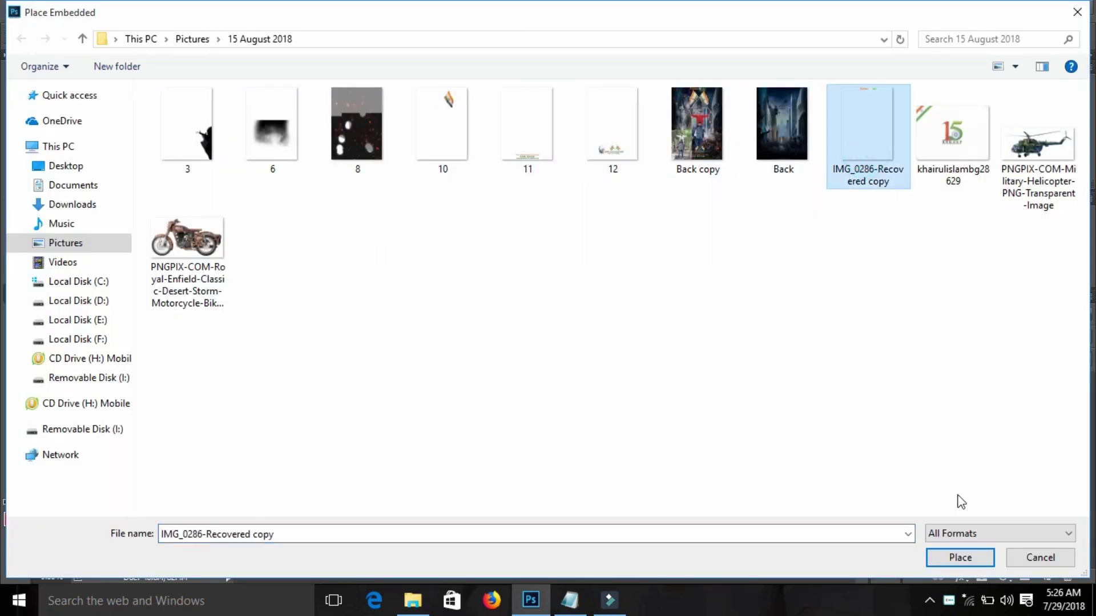
left_click(964, 557)
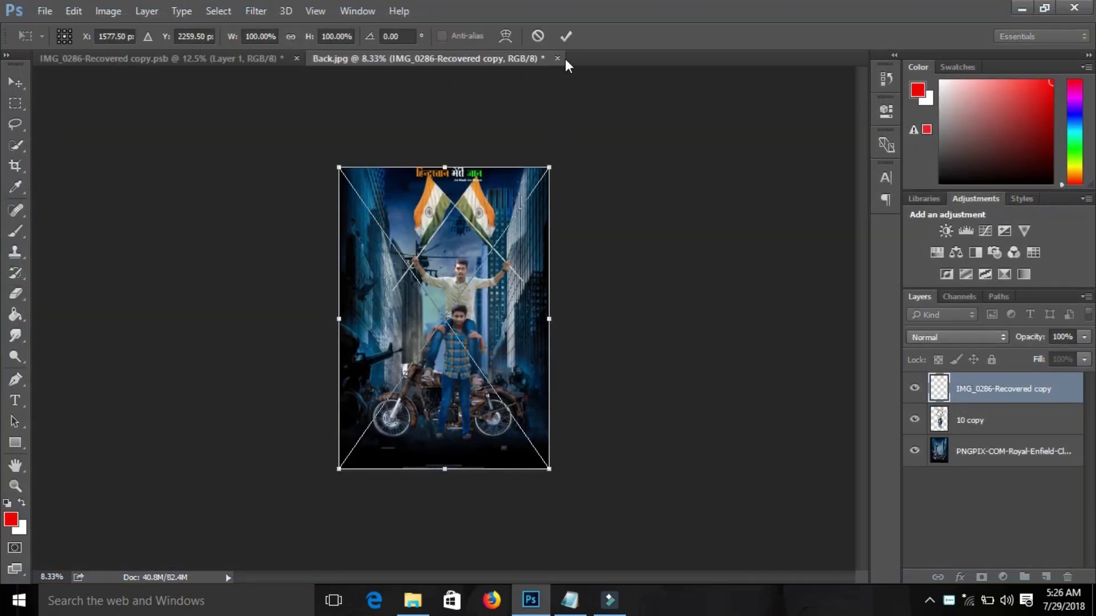
left_click(566, 36)
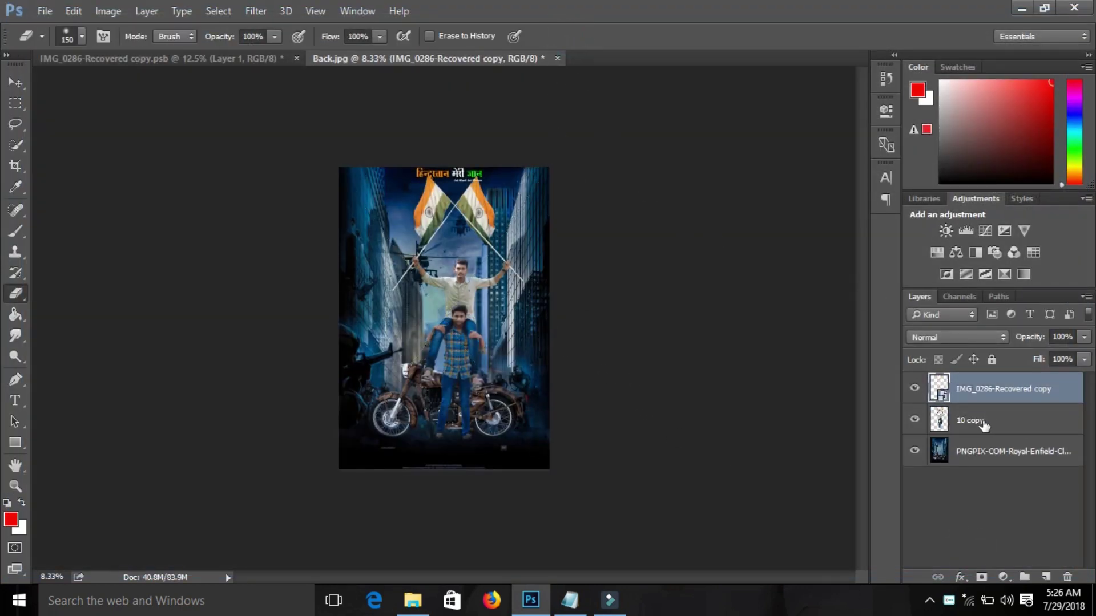
left_click(368, 198)
left_click(530, 249)
- Embed image 3, the soldier silhouettes, into the poster
left_click(74, 11)
left_click(51, 304)
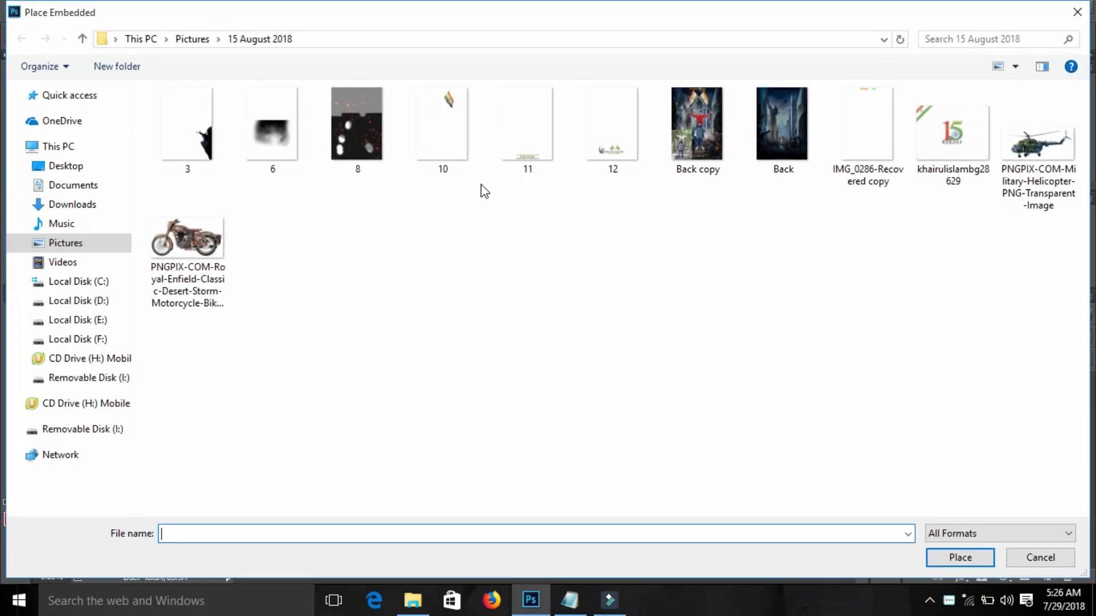
left_click(187, 129)
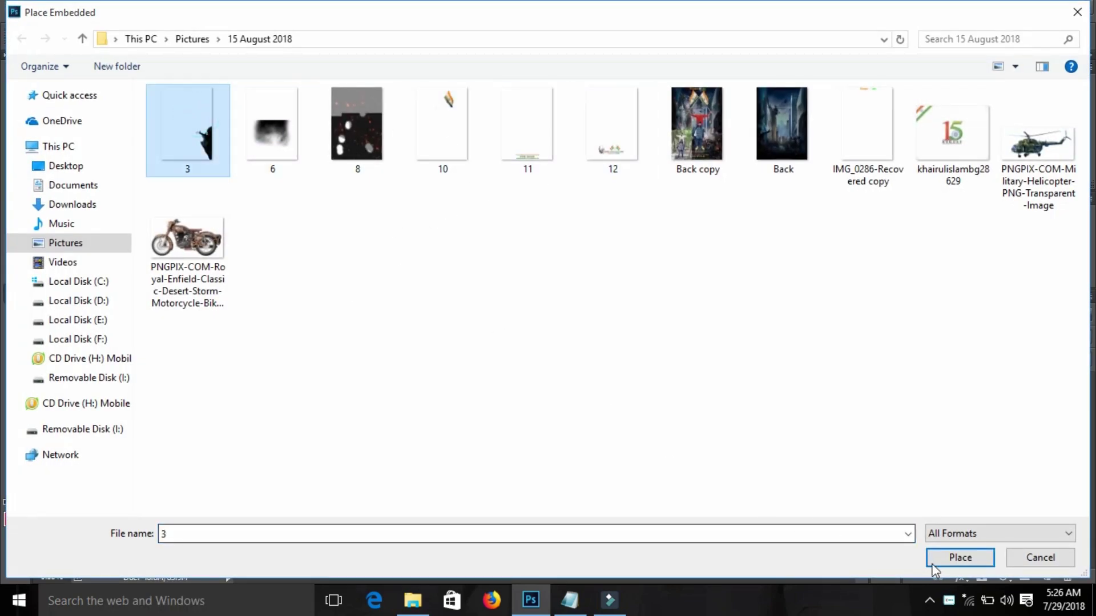
left_click(948, 557)
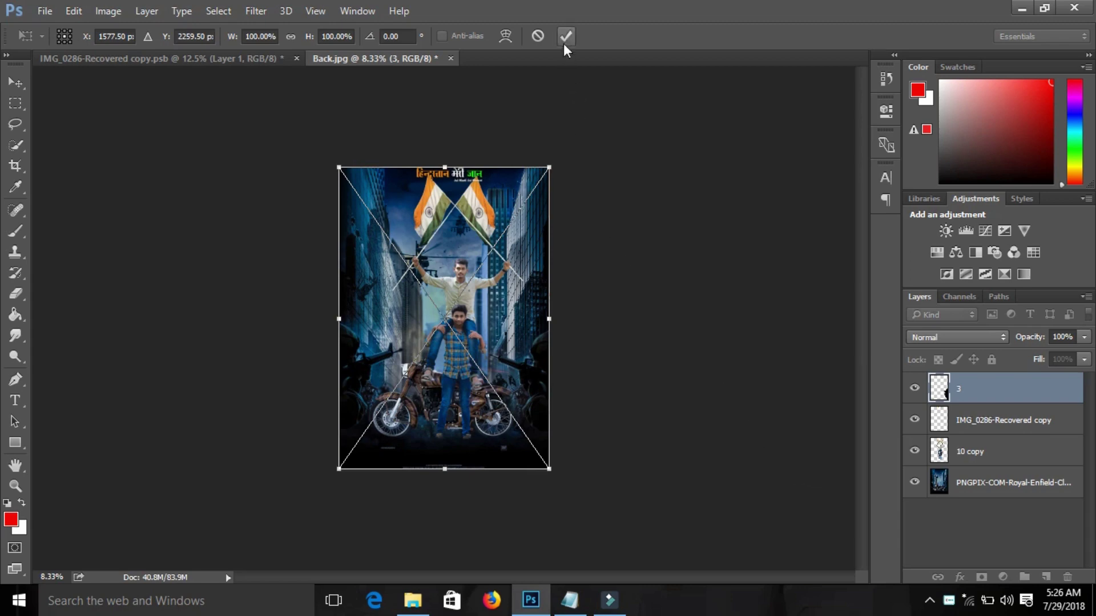
left_click(565, 36)
key("e")
- Embed image 11, the VANDE MATRAM caption, into the poster
left_click(45, 10)
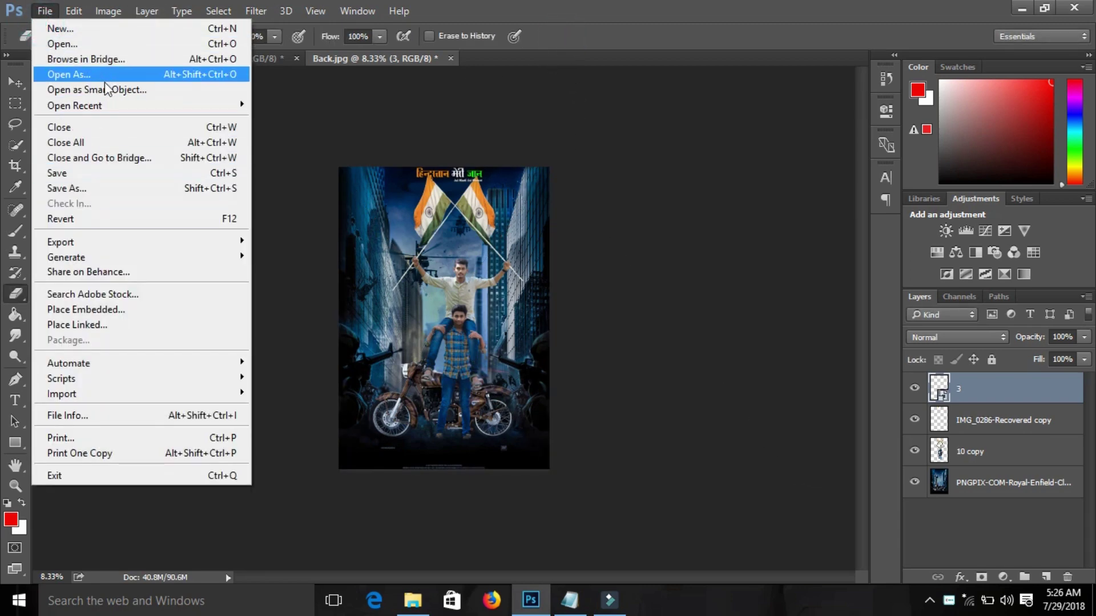
left_click(103, 308)
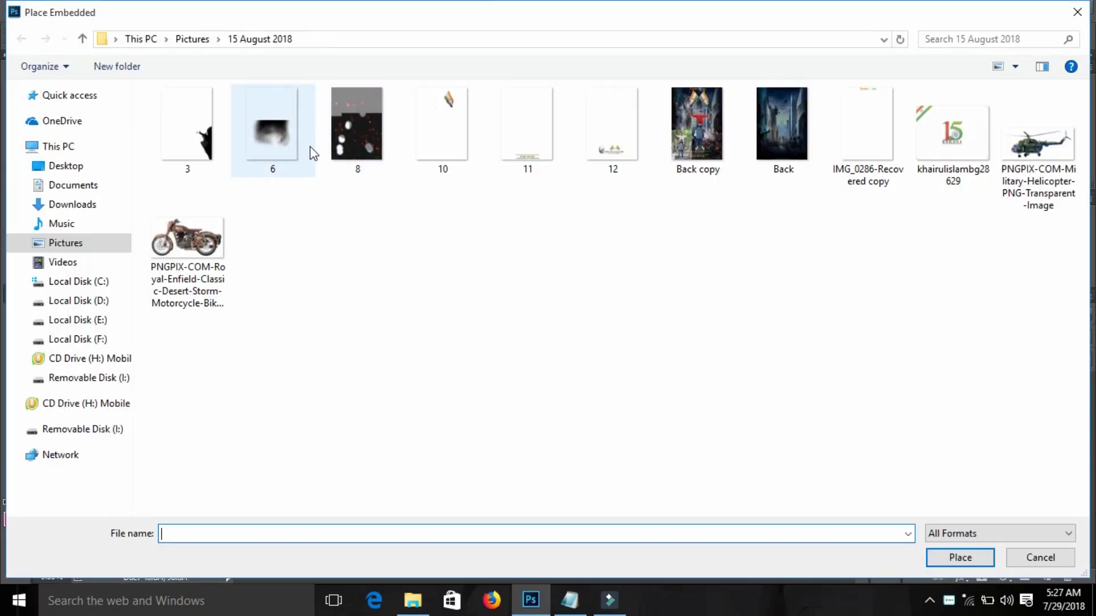
left_click(612, 154)
left_click(528, 137)
left_click(960, 558)
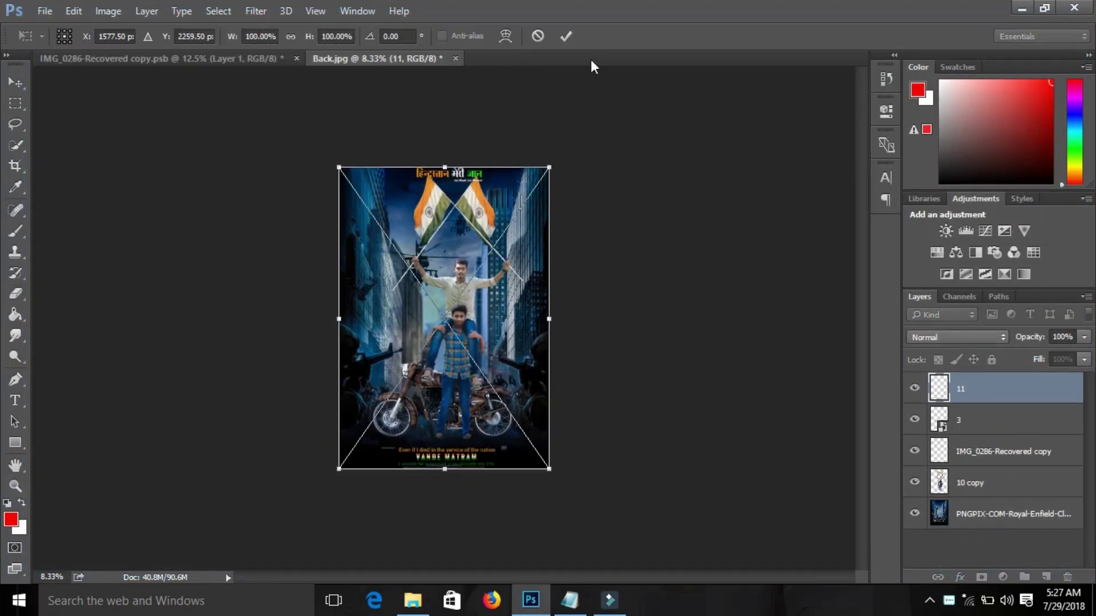
left_click(566, 36)
- Embed image 12, the Independence Day graphic, into the poster
left_click(44, 11)
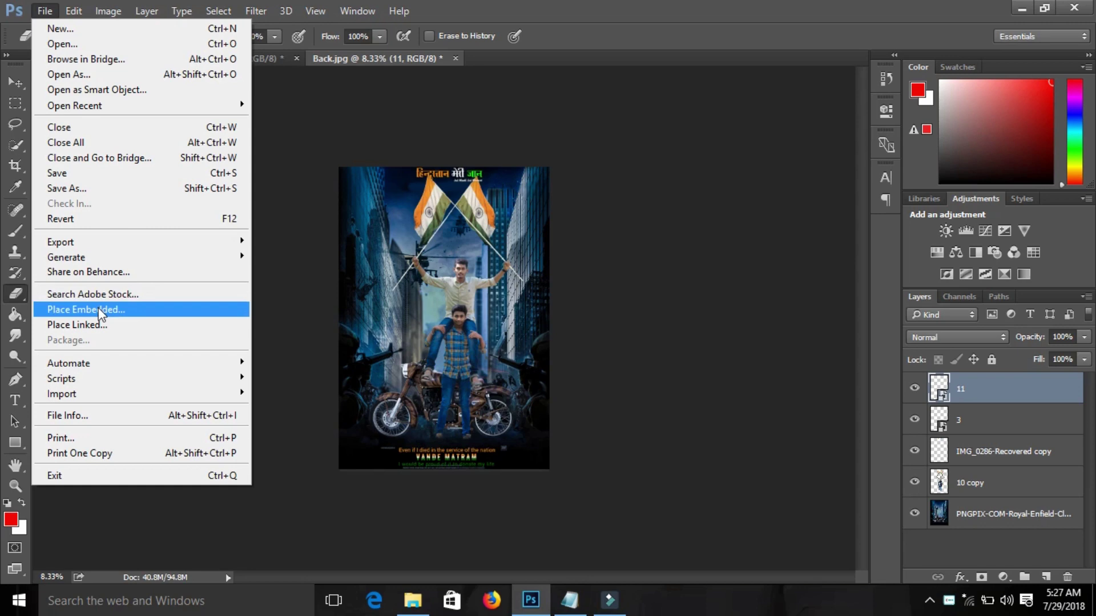
left_click(100, 310)
left_click(613, 163)
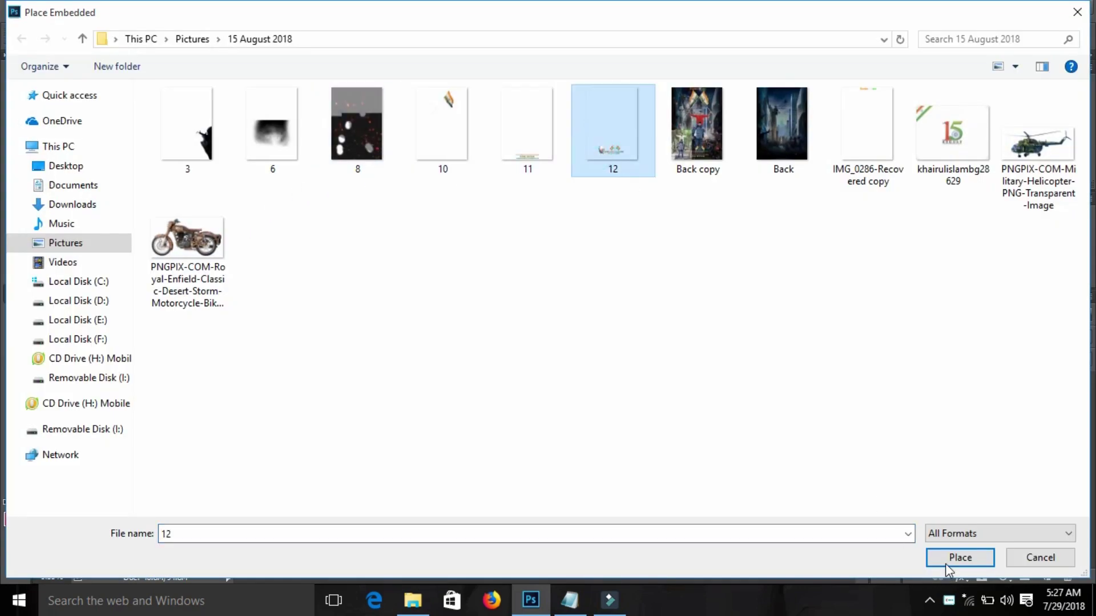
left_click(961, 558)
left_click(565, 36)
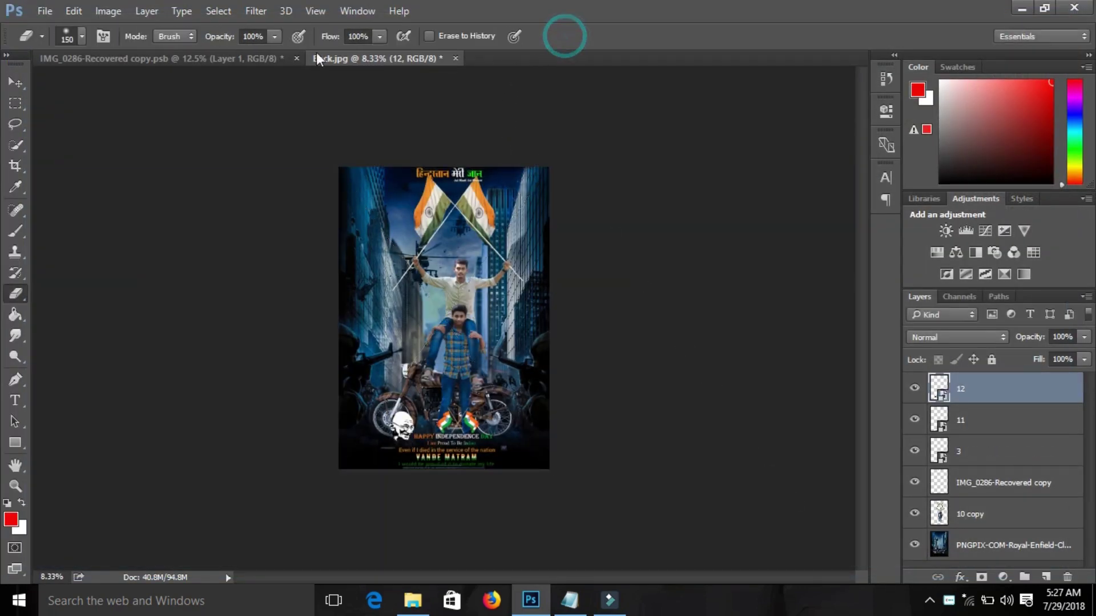
- Embed the 15 August logo image into the poster
left_click(45, 11)
left_click(97, 305)
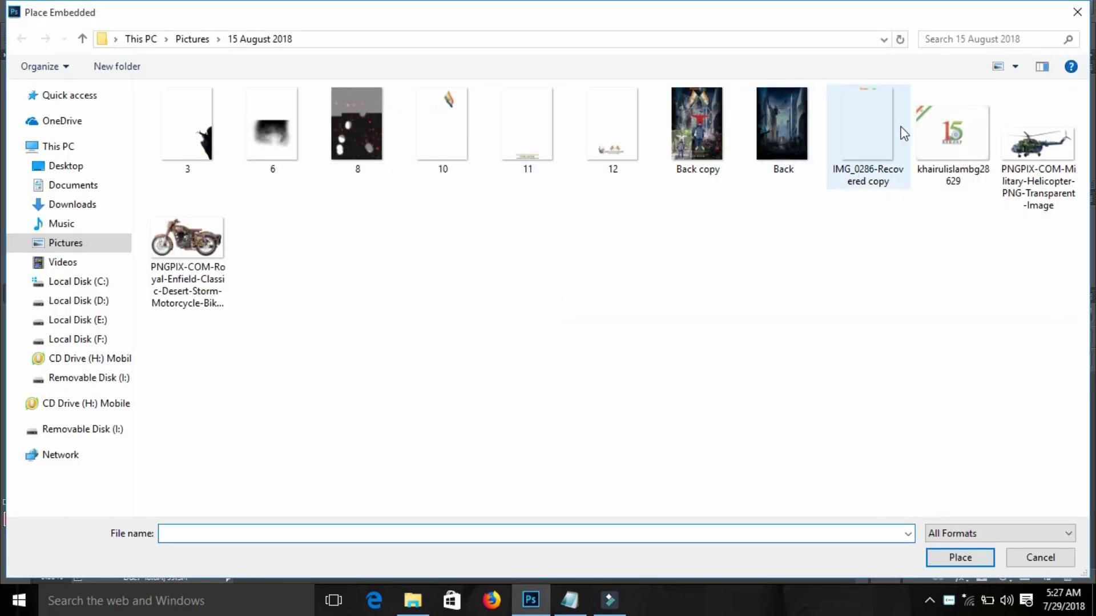
left_click(952, 132)
left_click(959, 557)
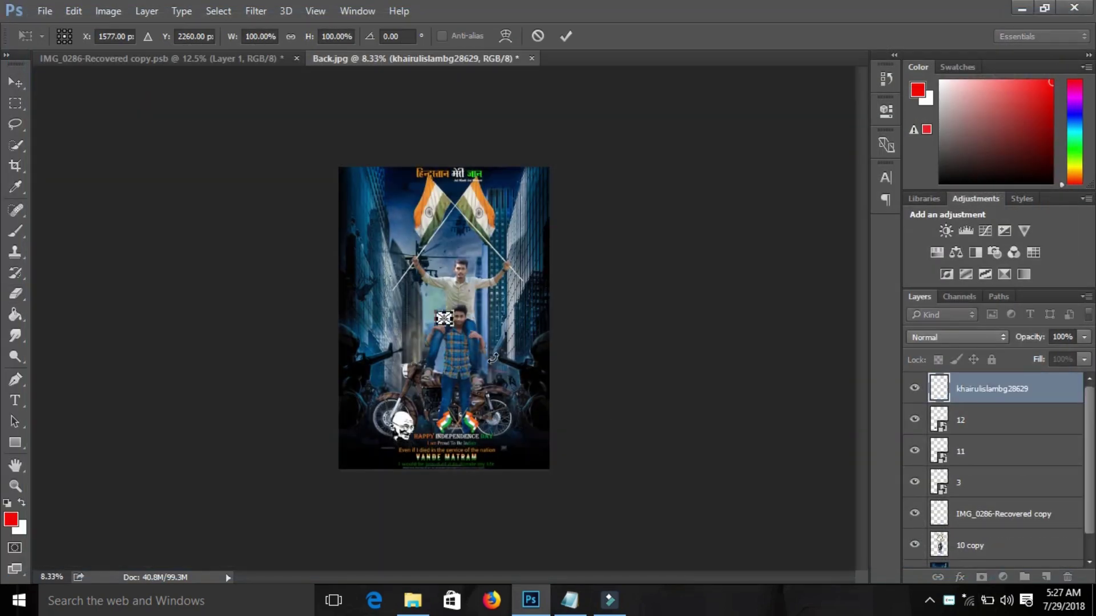
- Move the 15 August logo up between the flags and enlarge it
key("ctrl+plus")
key("ctrl+plus")
key("ctrl+plus")
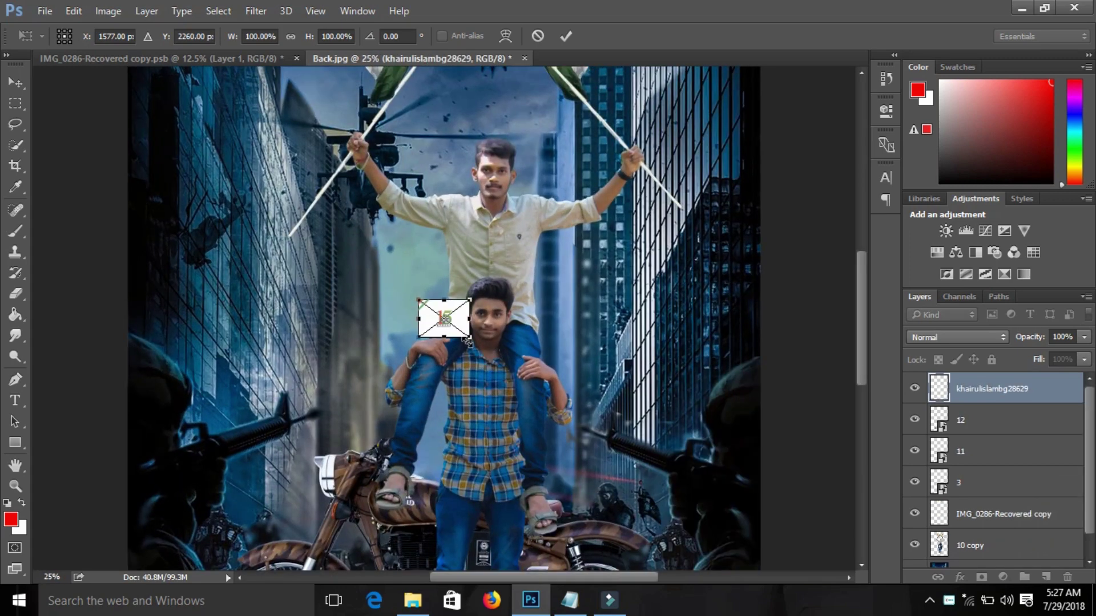
mouse_move(472, 339)
left_mouse_down()
mouse_move(532, 376)
mouse_move(498, 197)
mouse_move(503, 122)
left_mouse_up()
scroll(502, 169, "up", 2)
left_click_drag(502, 170, 515, 154)
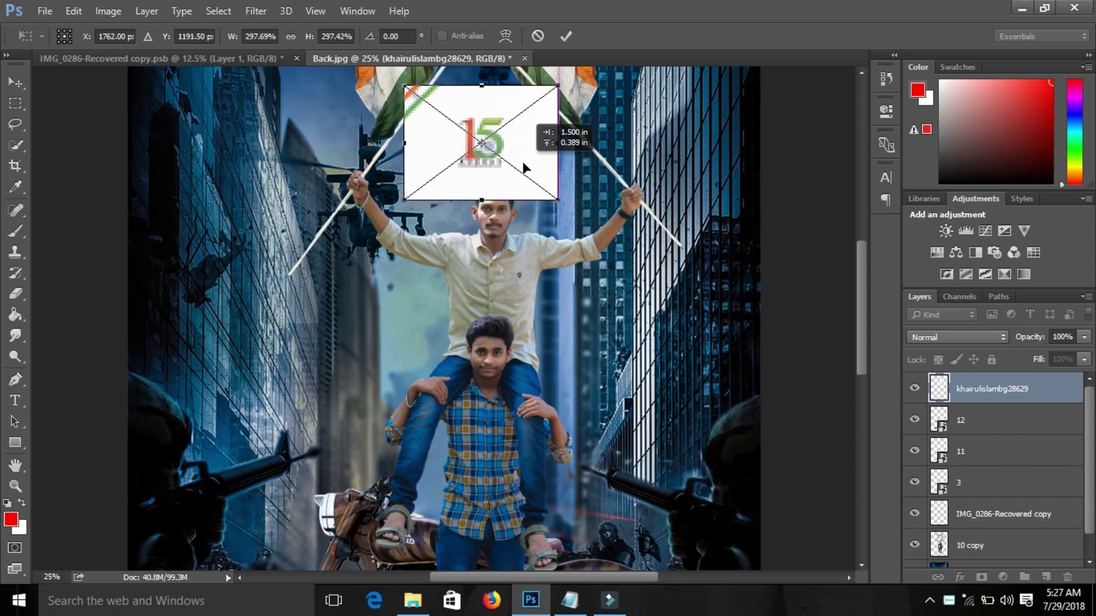
left_click_drag(548, 189, 580, 213)
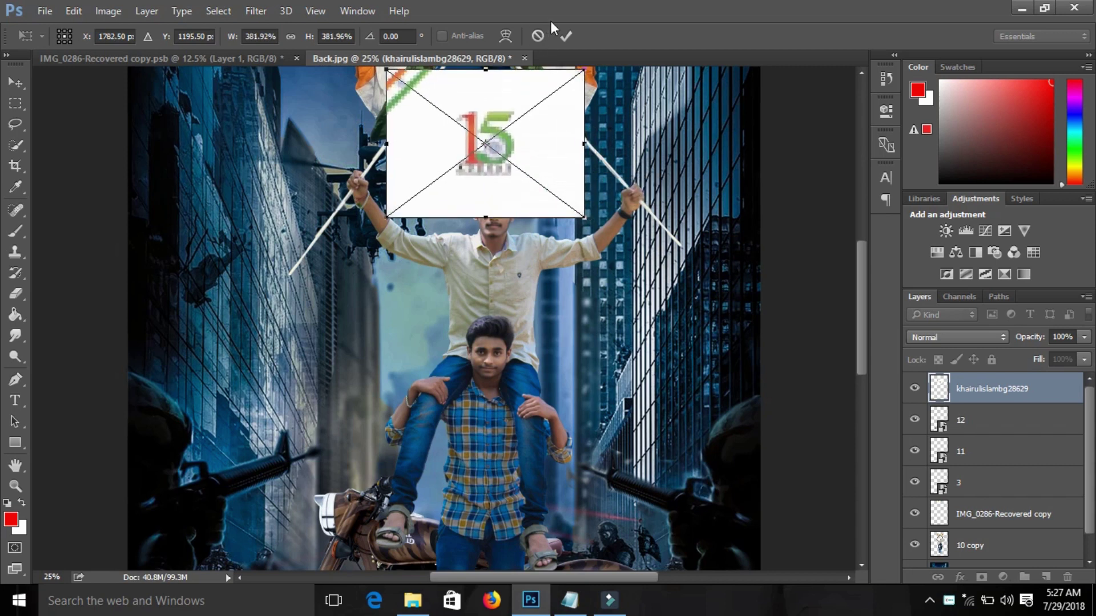
left_click(566, 36)
- Rasterize the logo layer and set its blend mode to Multiply
key("e")
left_click(544, 171)
left_click(548, 248)
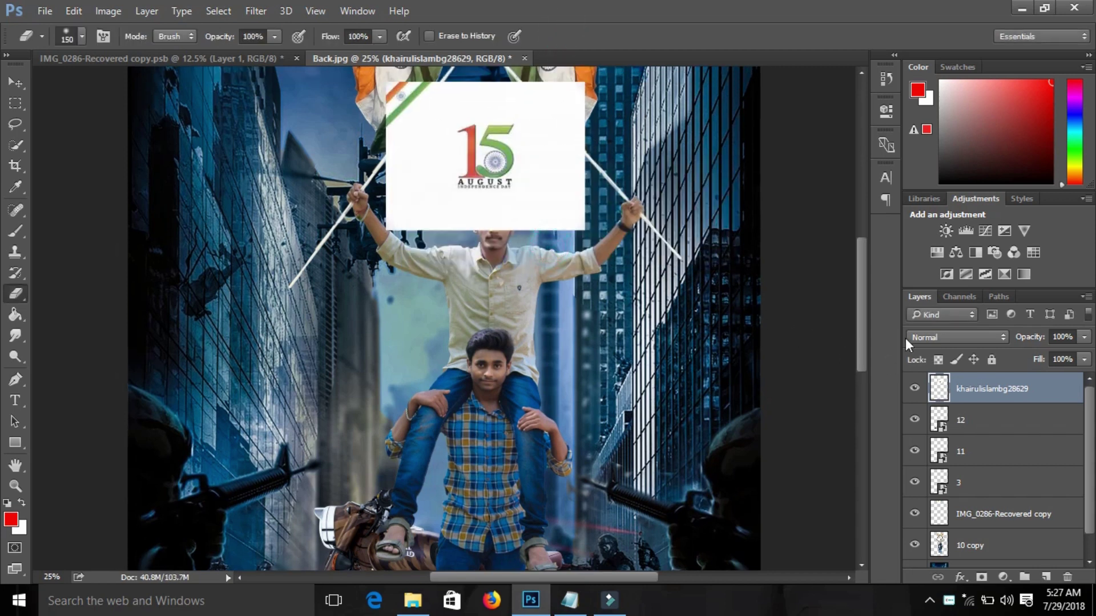
left_click(953, 337)
left_click(922, 63)
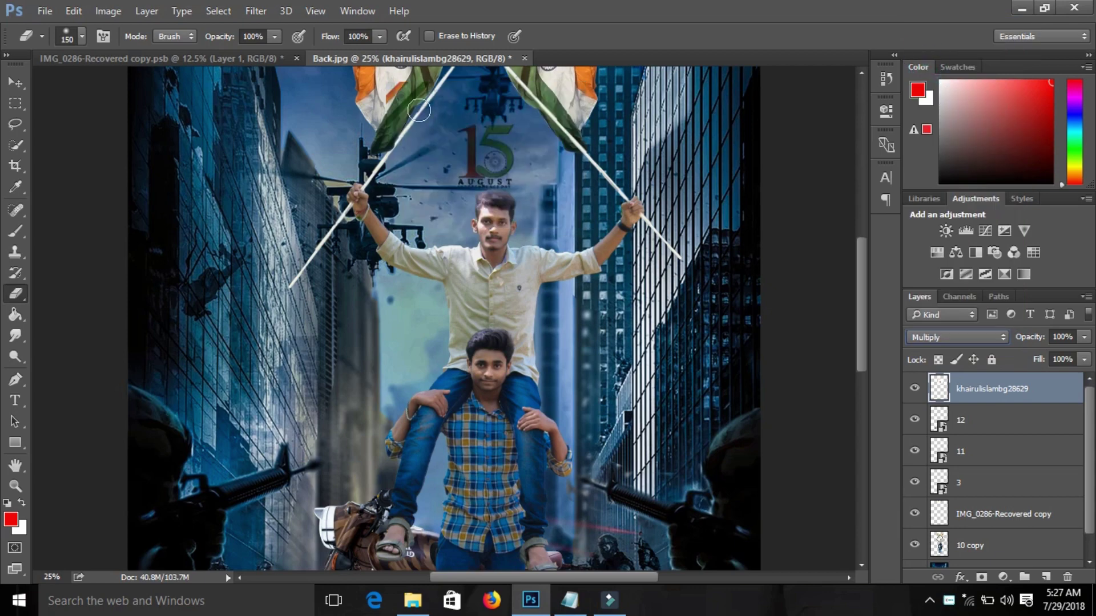
- Free-transform the 15 August logo slightly higher and a little larger
scroll(418, 126, "up", 1)
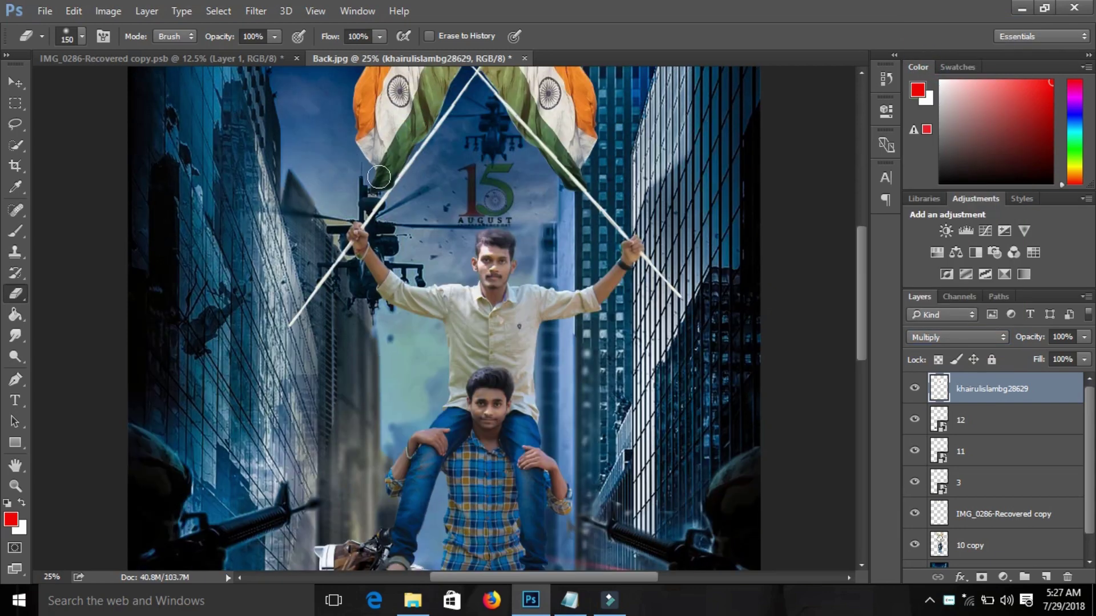
key("ctrl+t")
left_click_drag(524, 220, 522, 197)
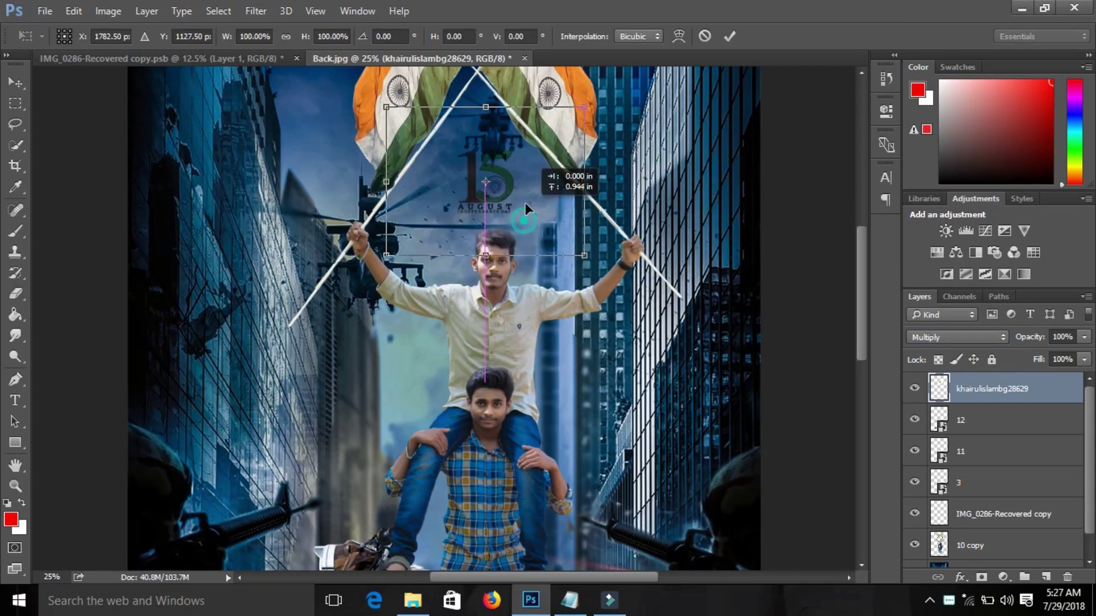
left_click_drag(595, 250, 614, 260)
left_click(730, 36)
key("e")
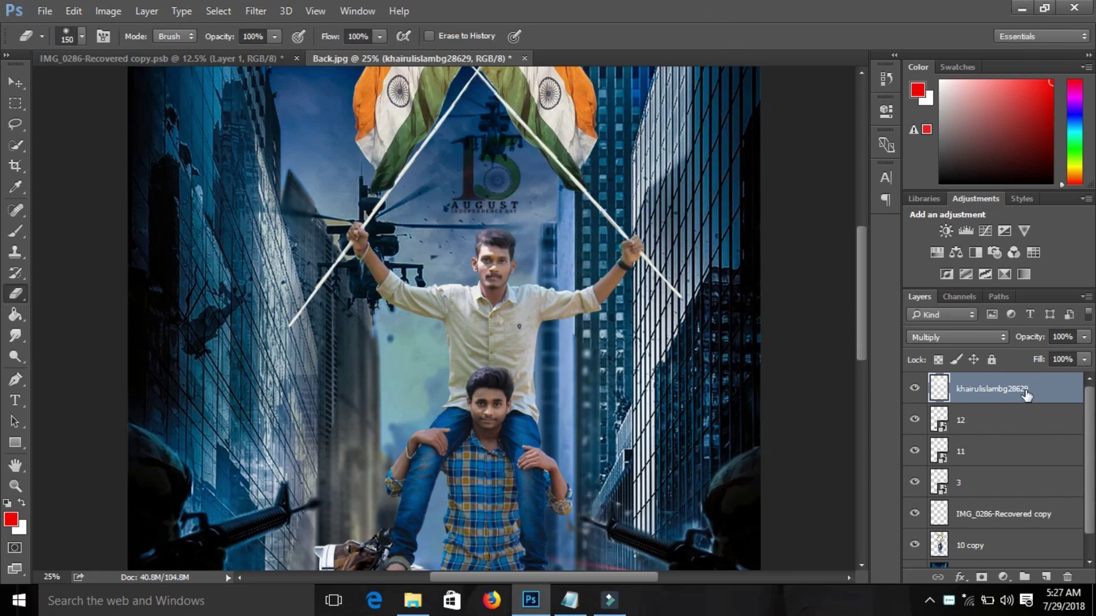
- Duplicate the logo layer twice, merge the three copies, and blend in Multiply
right_click(1034, 389)
left_click(734, 162)
key("Return")
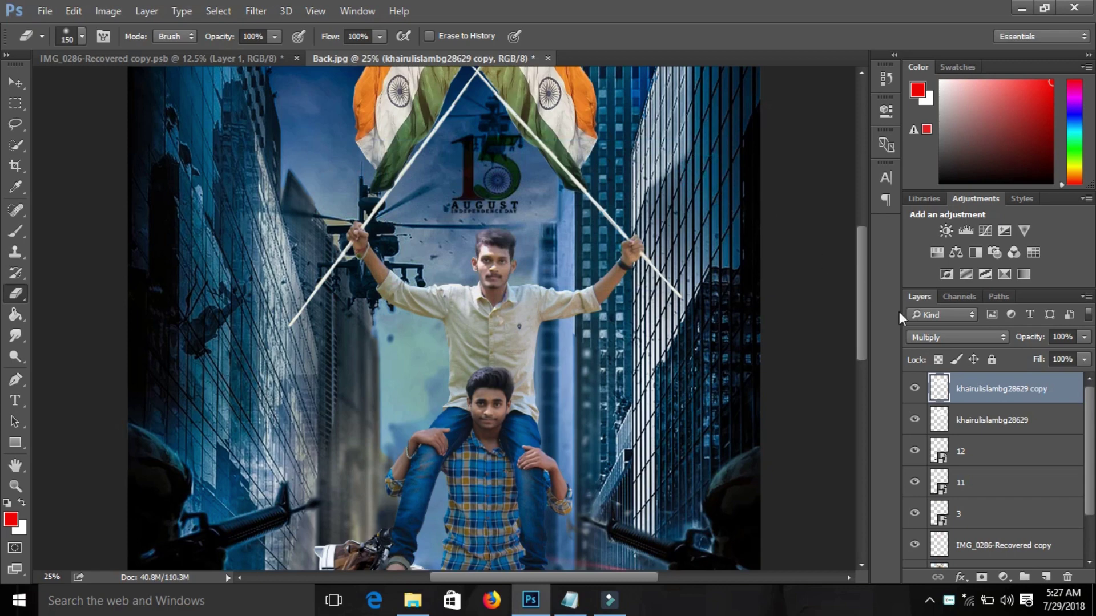
right_click(1003, 388)
left_click(735, 158)
left_click(694, 149)
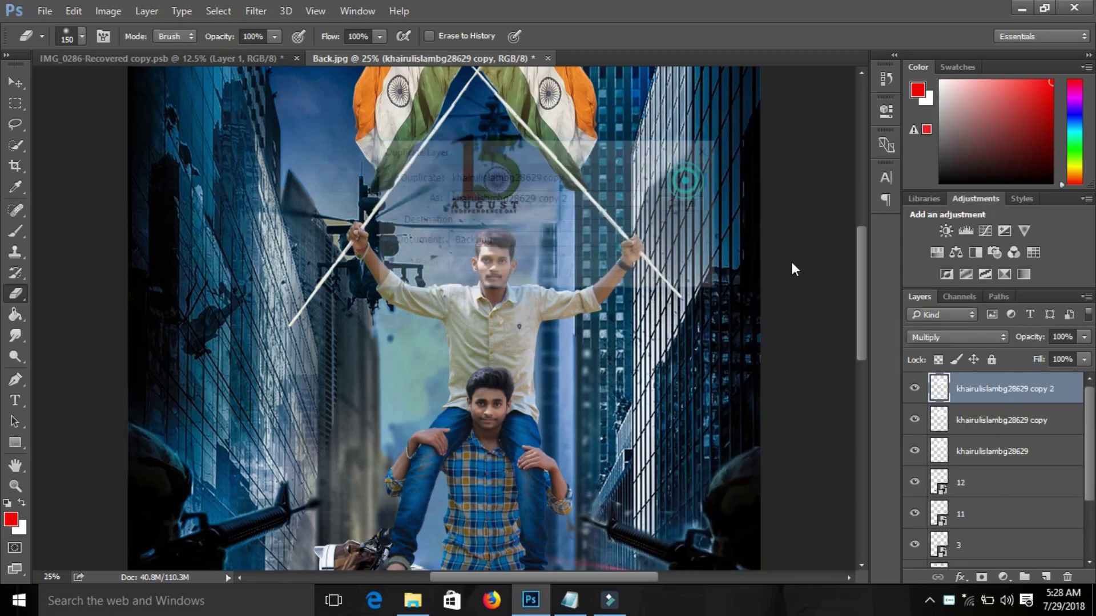
left_click(992, 452, "shift")
right_click(1005, 451)
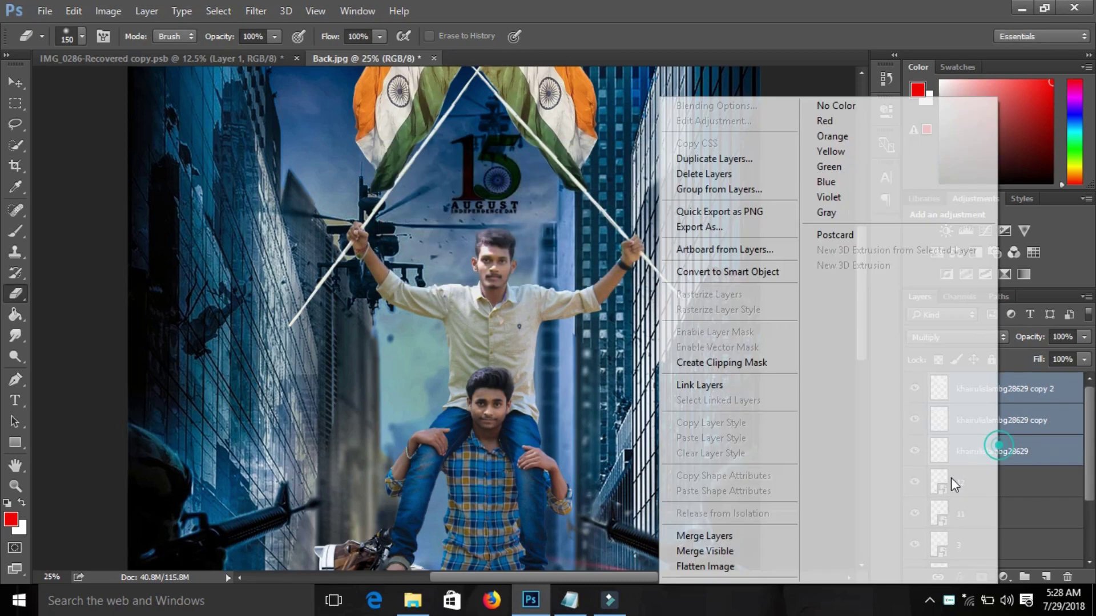
left_click(760, 536)
left_click(954, 337)
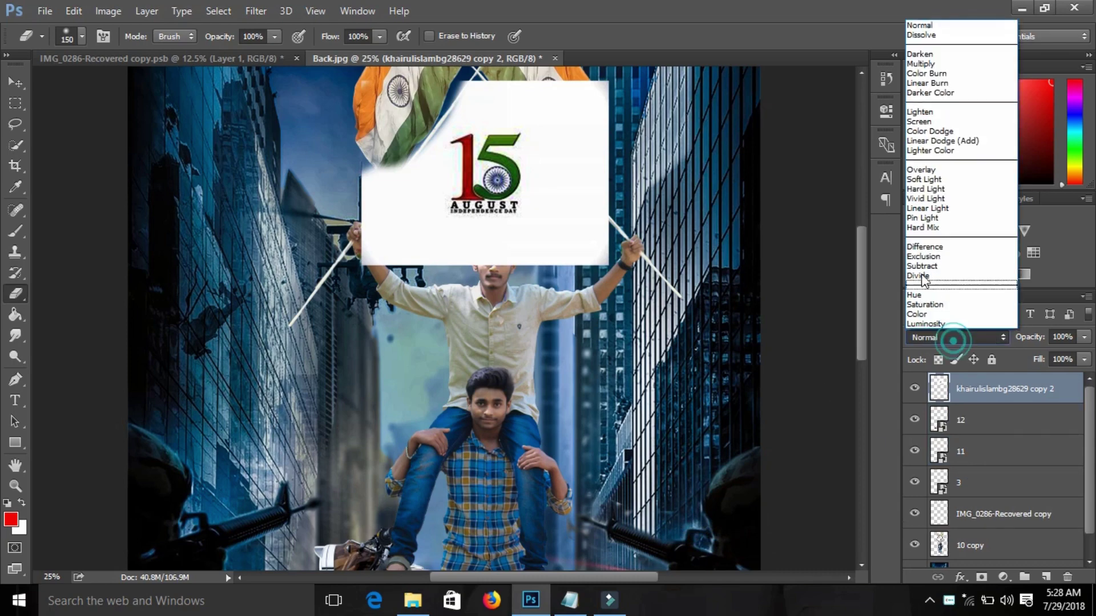
left_click(920, 67)
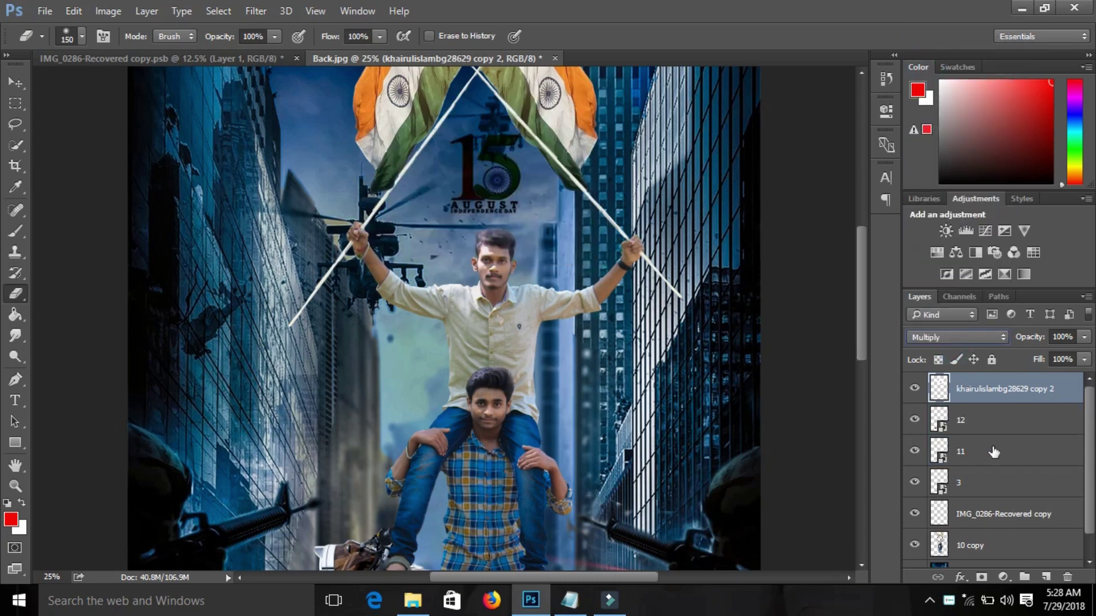
- Rasterize layers 3, 11 and 12 together, then zoom out to view the poster
left_click(984, 480)
left_click(982, 420, "shift")
right_click(973, 452)
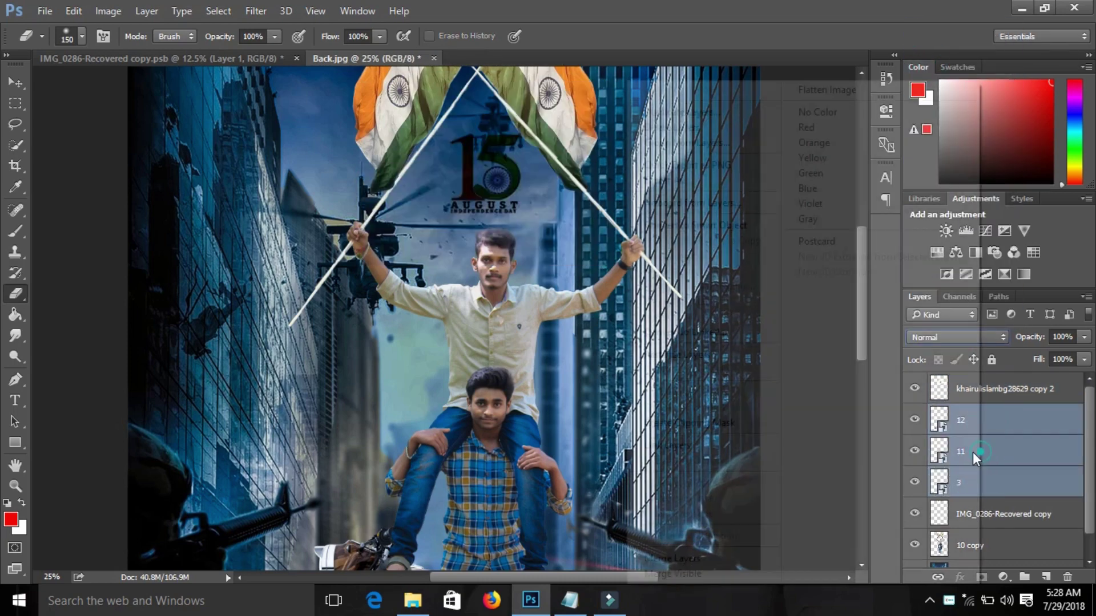
left_click(677, 354)
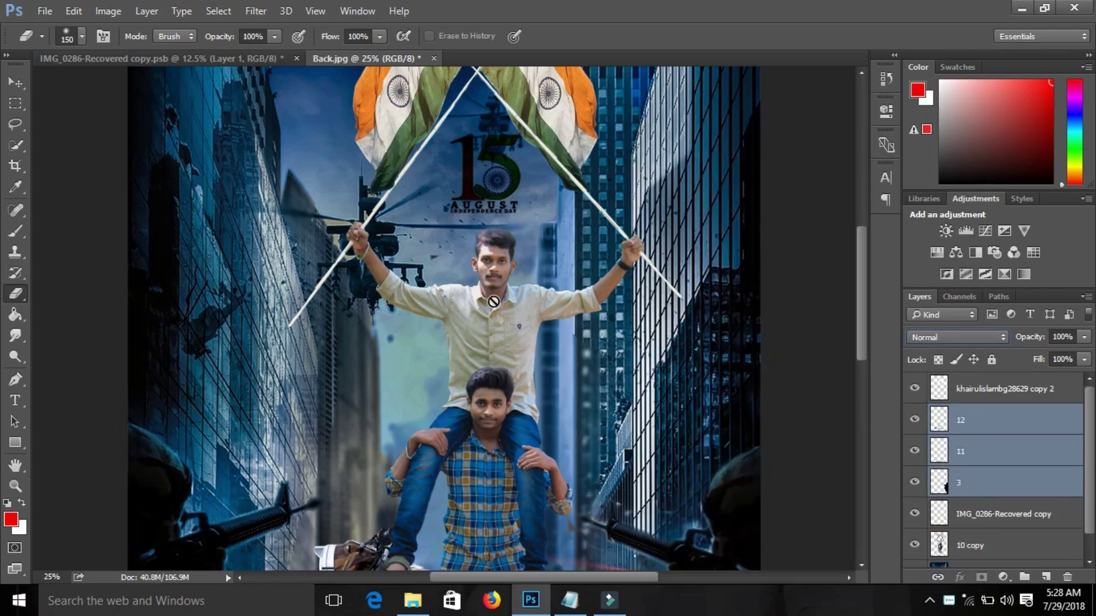
key("ctrl+minus")
key("ctrl+minus")
key("ctrl+plus")
key("ctrl+j")
left_click(522, 239)
left_click(978, 395)
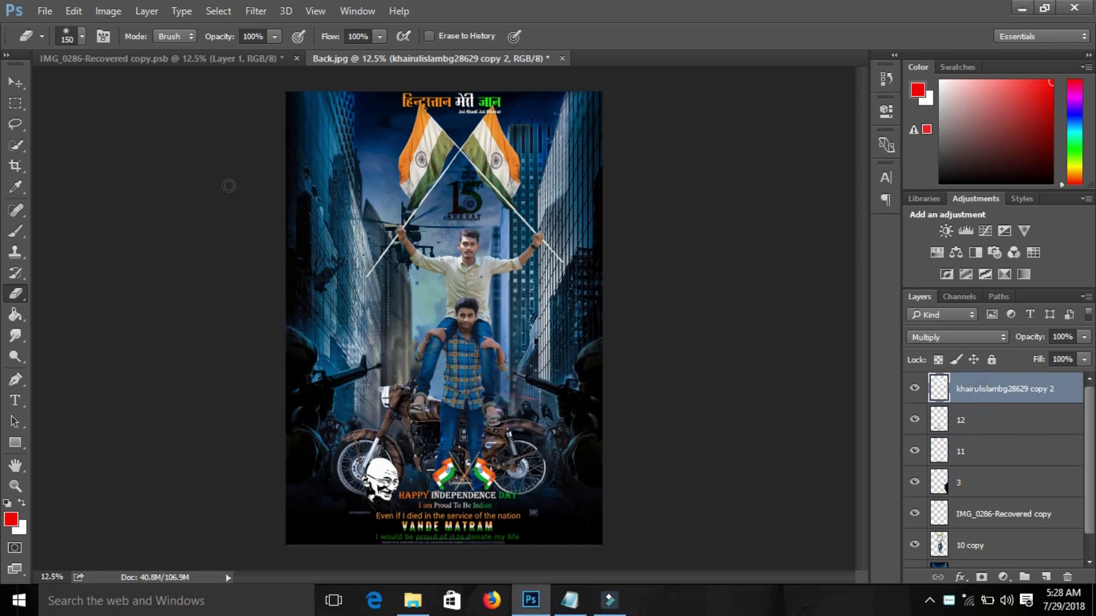
- Embed the military helicopter PNG into the poster
left_click(46, 11)
left_click(104, 310)
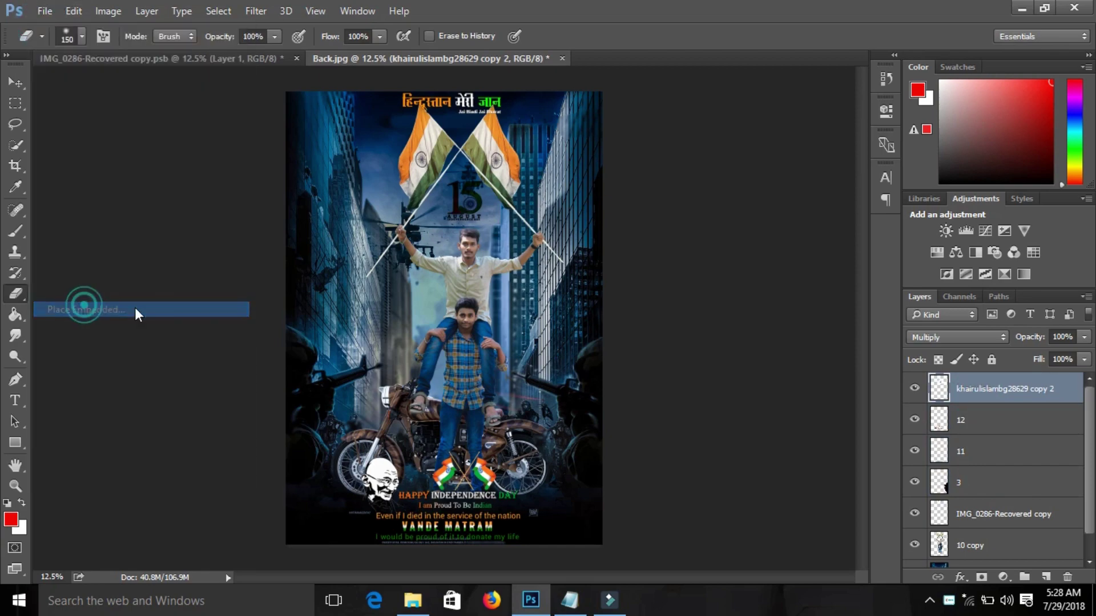
left_click(1037, 148)
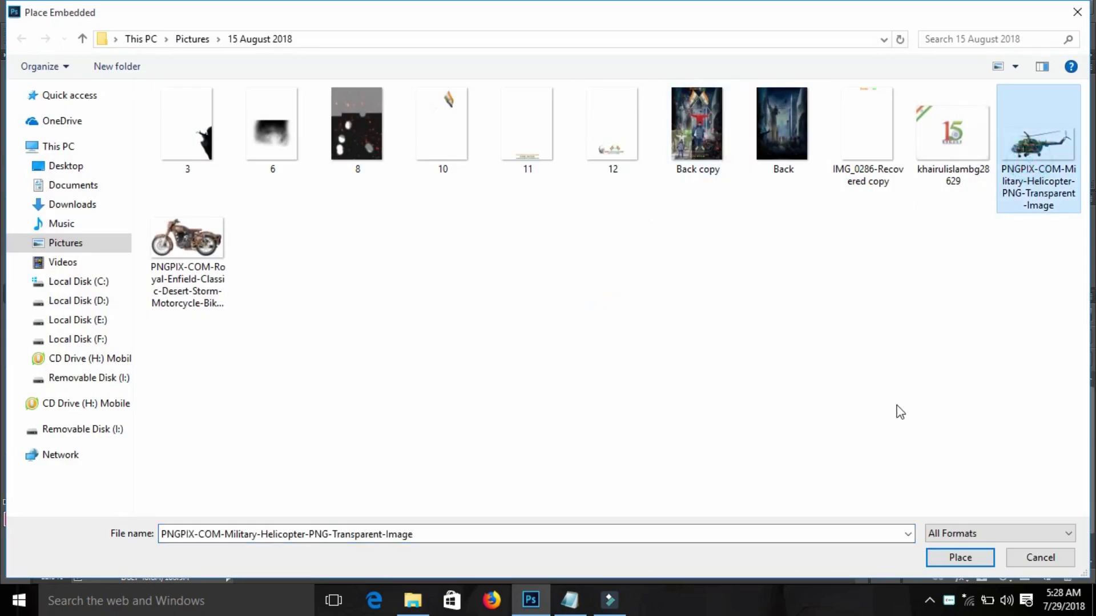
left_click(952, 554)
- Flip the helicopter horizontally, tilt it 17.55° into the upper-left sky, and rasterize it
right_click(510, 356)
left_click(586, 320)
mouse_move(605, 393)
left_mouse_down()
mouse_move(577, 431)
mouse_move(411, 250)
mouse_move(389, 182)
mouse_move(392, 192)
left_mouse_up()
left_click(571, 37)
key("e")
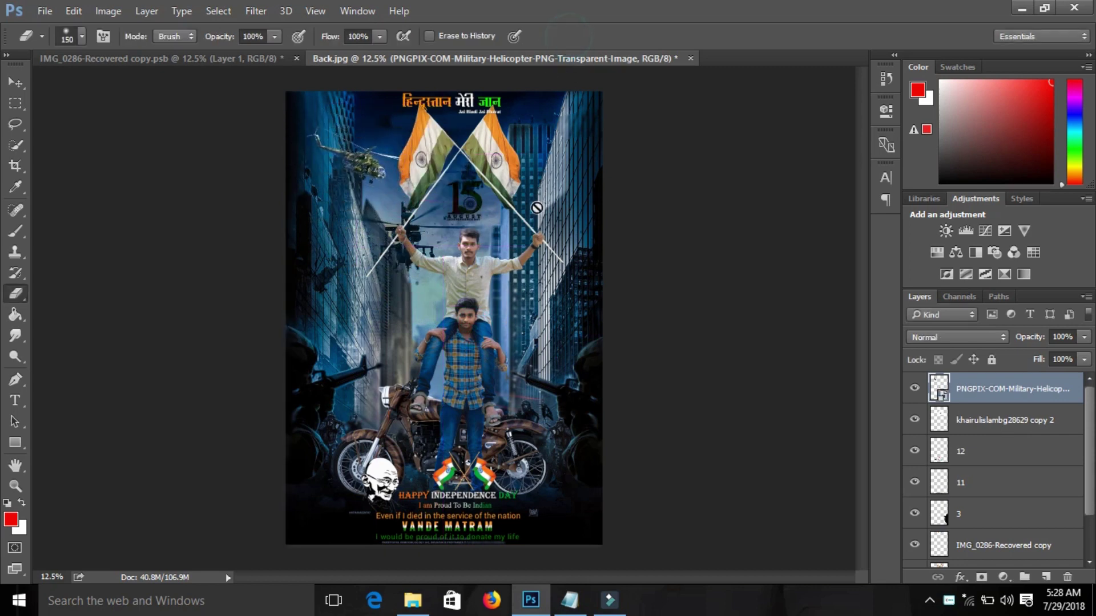
left_click(513, 280)
- Clip a Color Balance adjustment to the helicopter with midtones -20, -13, -9
left_click(587, 251)
left_click(1003, 578)
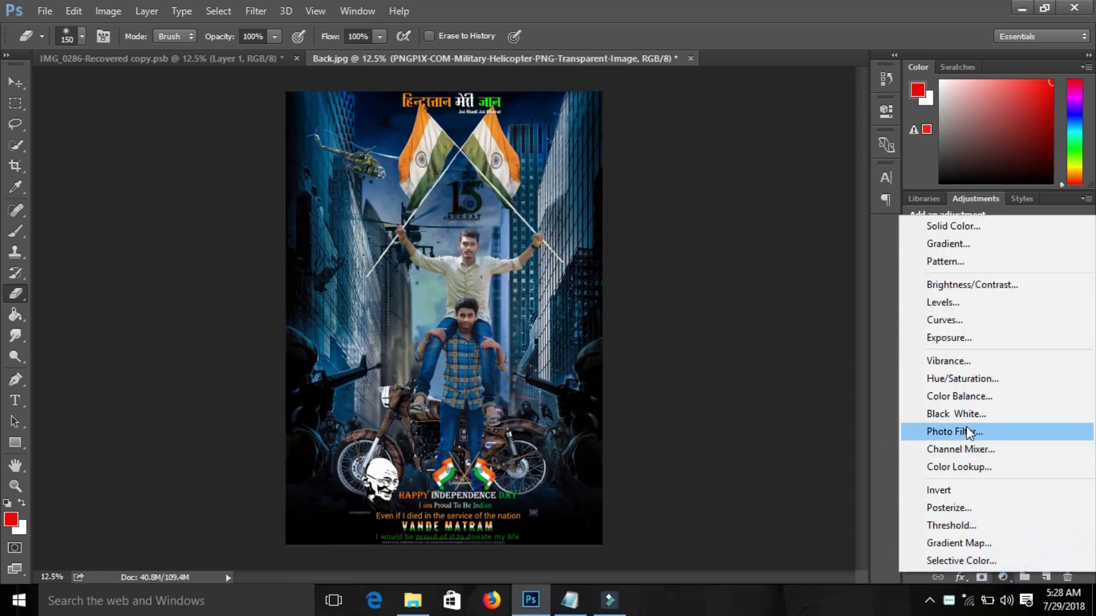
left_click(967, 397)
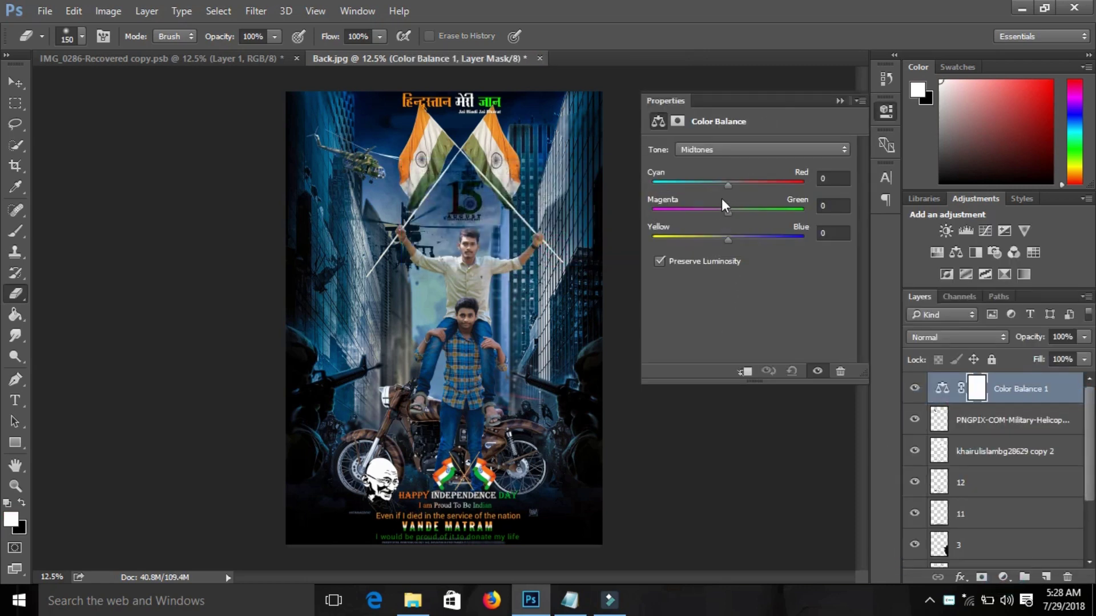
left_click(745, 372)
mouse_move(741, 184)
left_mouse_down()
mouse_move(712, 183)
mouse_move(740, 208)
mouse_move(725, 217)
left_mouse_up()
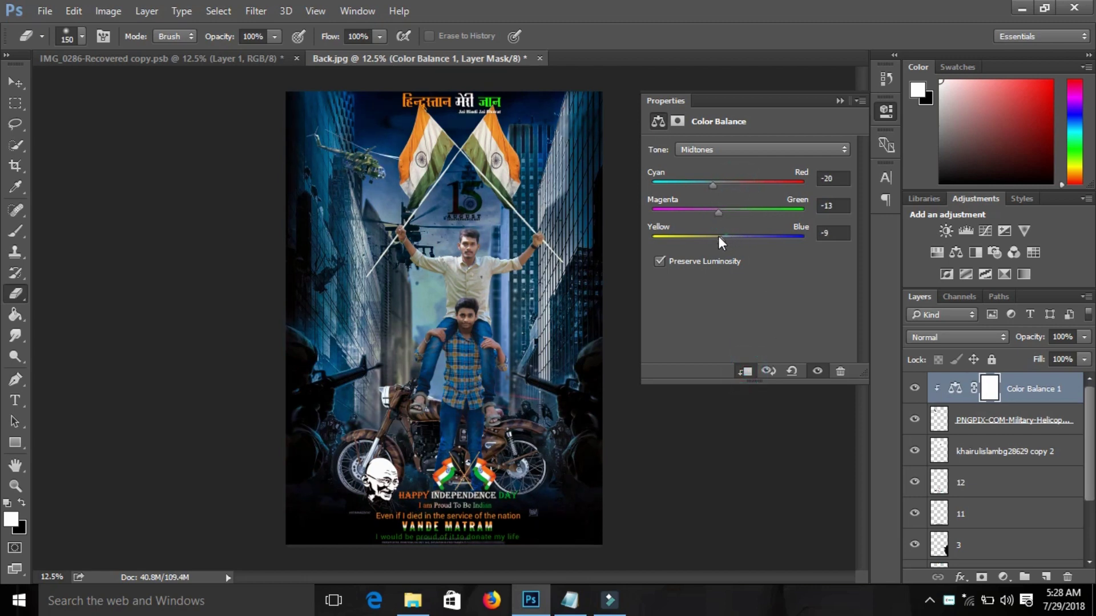
left_click(840, 101)
- Merge the Color Balance into the helicopter and lower its opacity to about 83%
left_click(1004, 422)
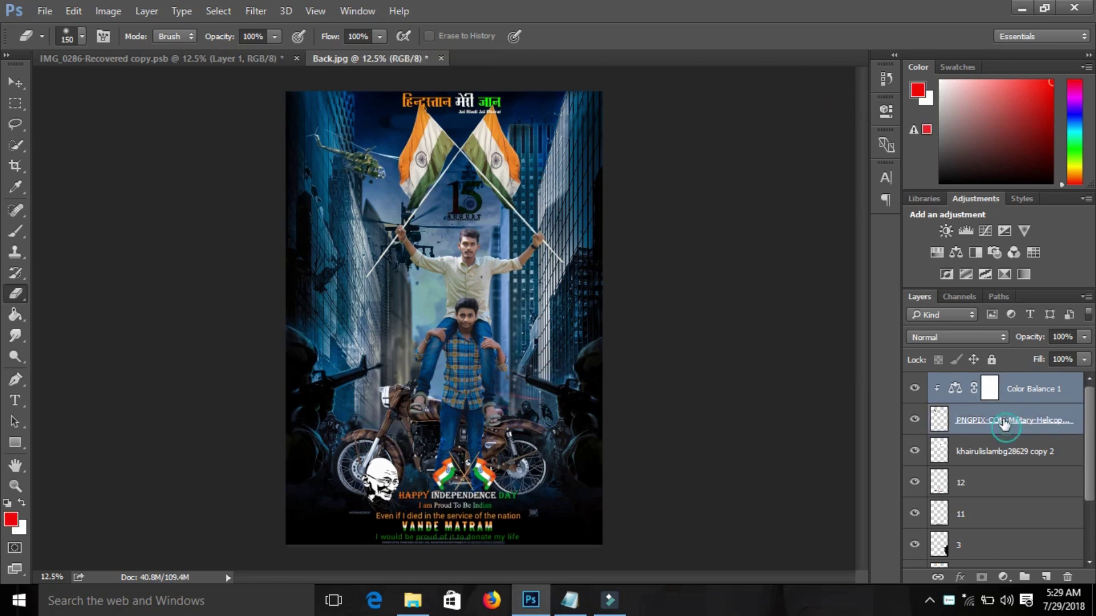
key("ctrl+e")
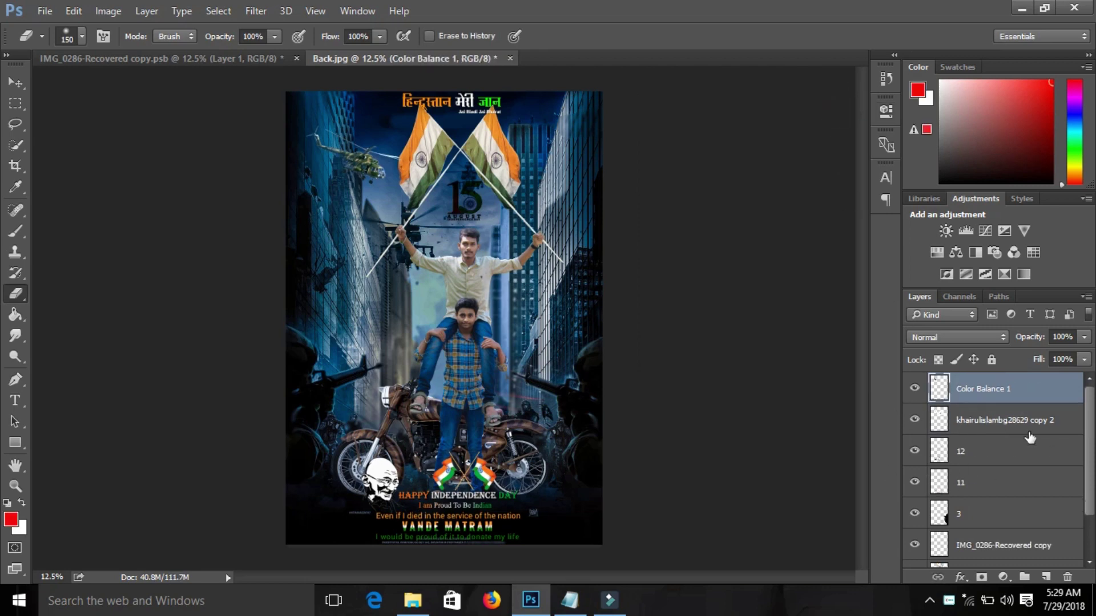
left_click(1084, 337)
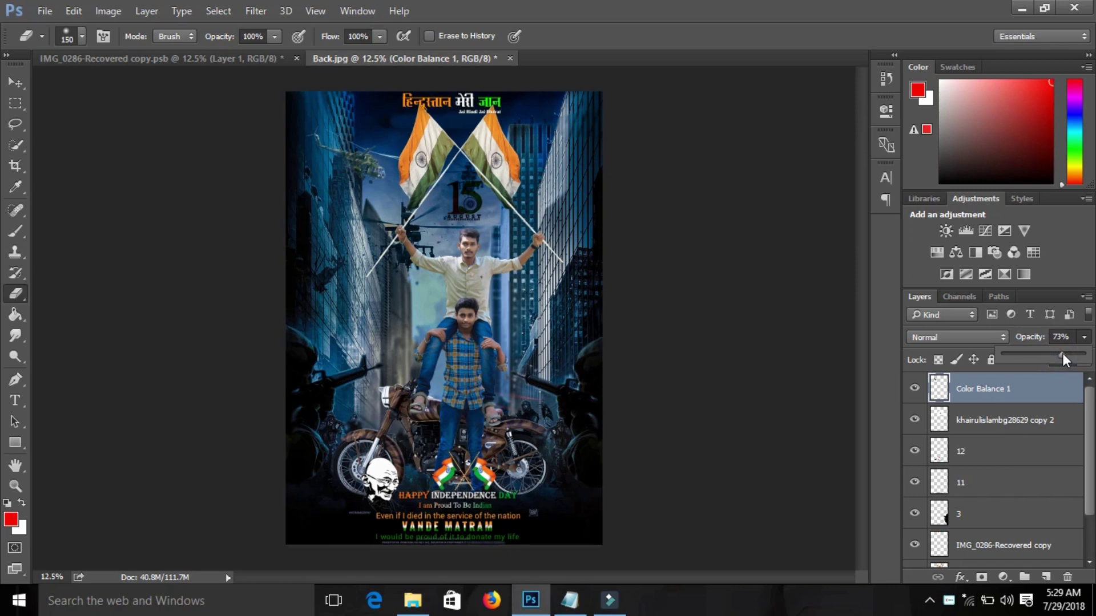
scroll(1012, 531, "down", 2)
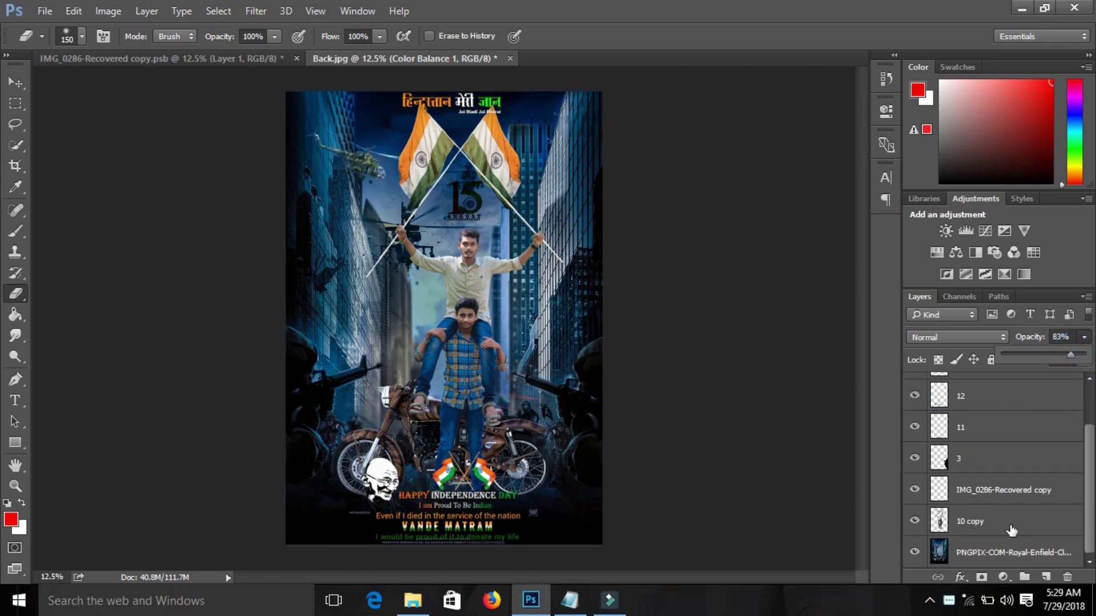
left_click(996, 551)
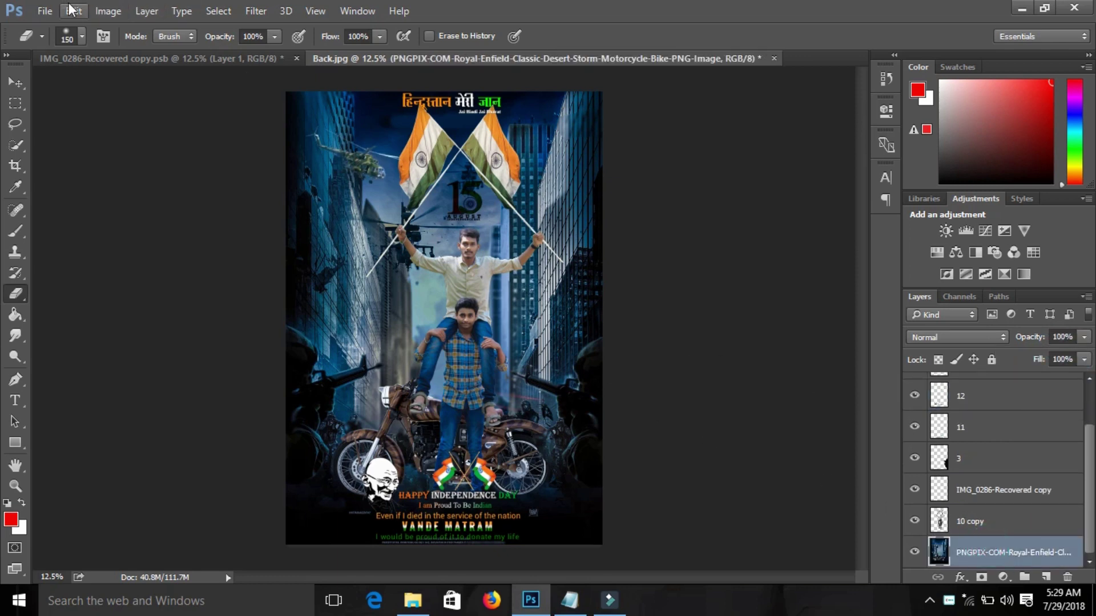
- Embed smoke image 6 into the poster
left_click(45, 11)
left_click(130, 311)
left_click(281, 106)
left_click(959, 558)
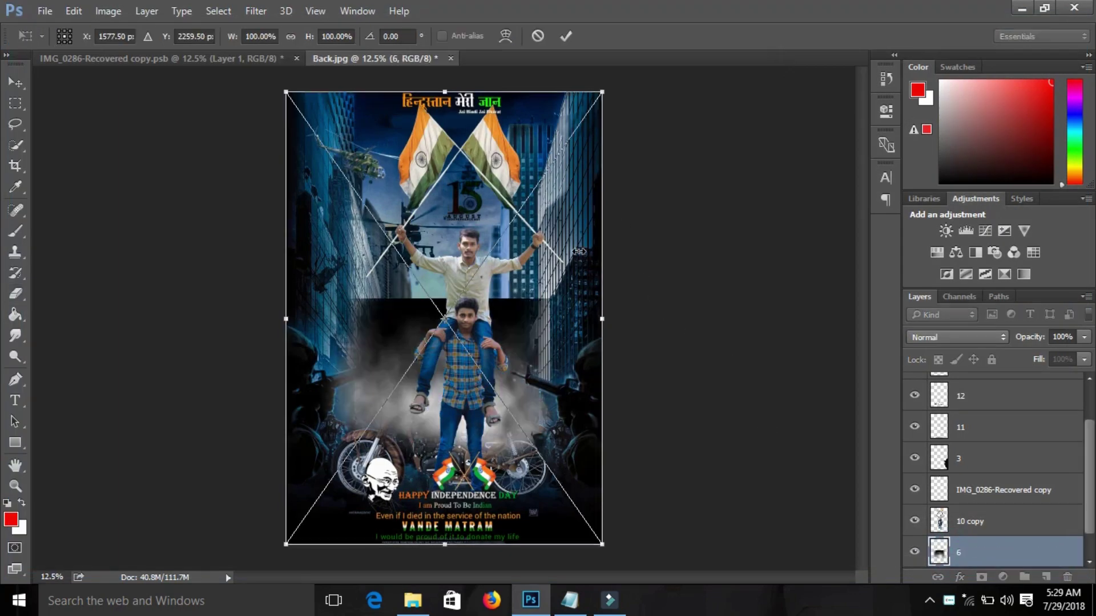
left_click(566, 36)
key("e")
- Set layer 6 to Screen blending and move it beneath the figures
left_click(965, 337)
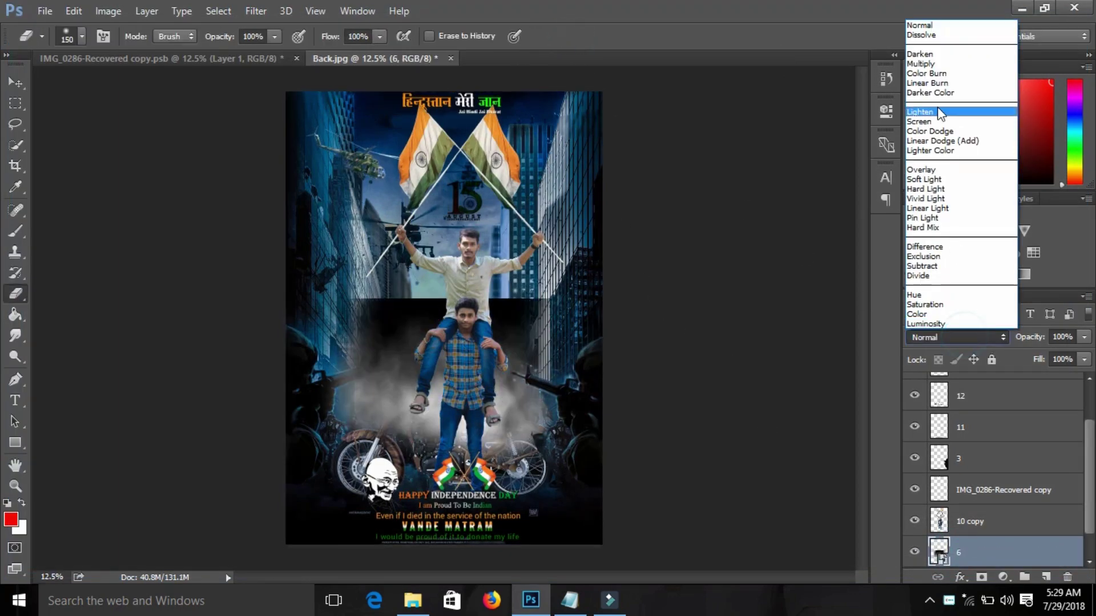
left_click(931, 64)
left_click(965, 337)
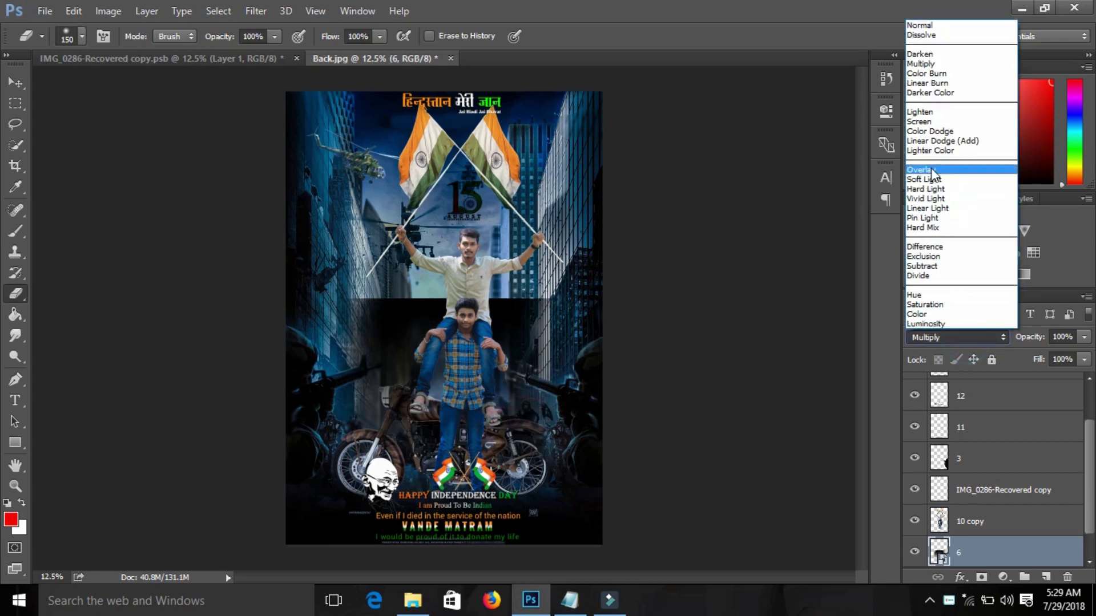
left_click(922, 121)
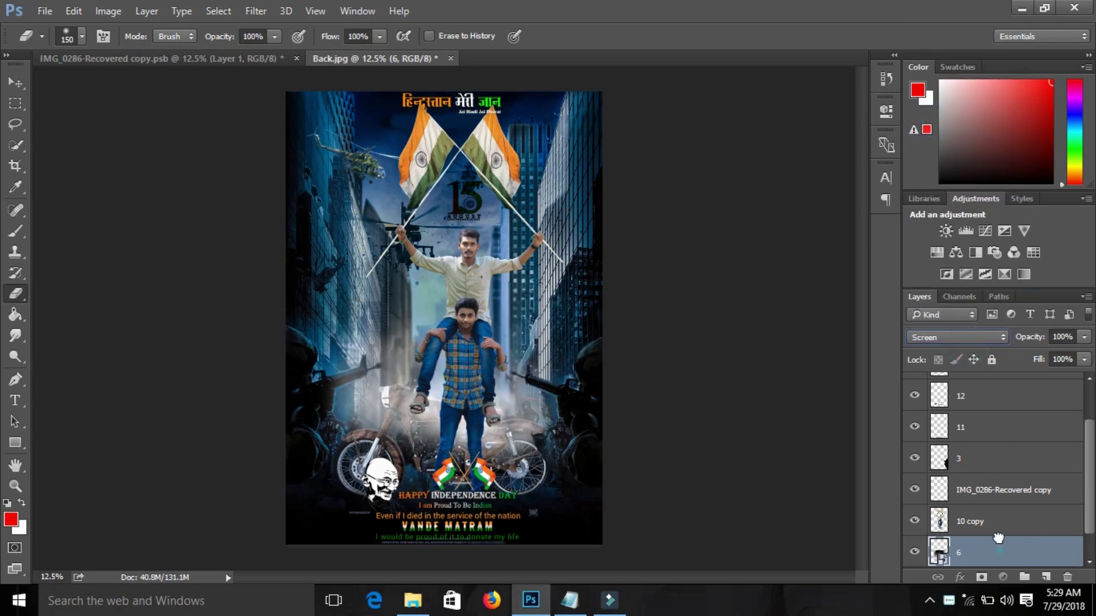
mouse_move(1001, 555)
left_mouse_down()
mouse_move(994, 474)
mouse_move(979, 522)
left_mouse_up()
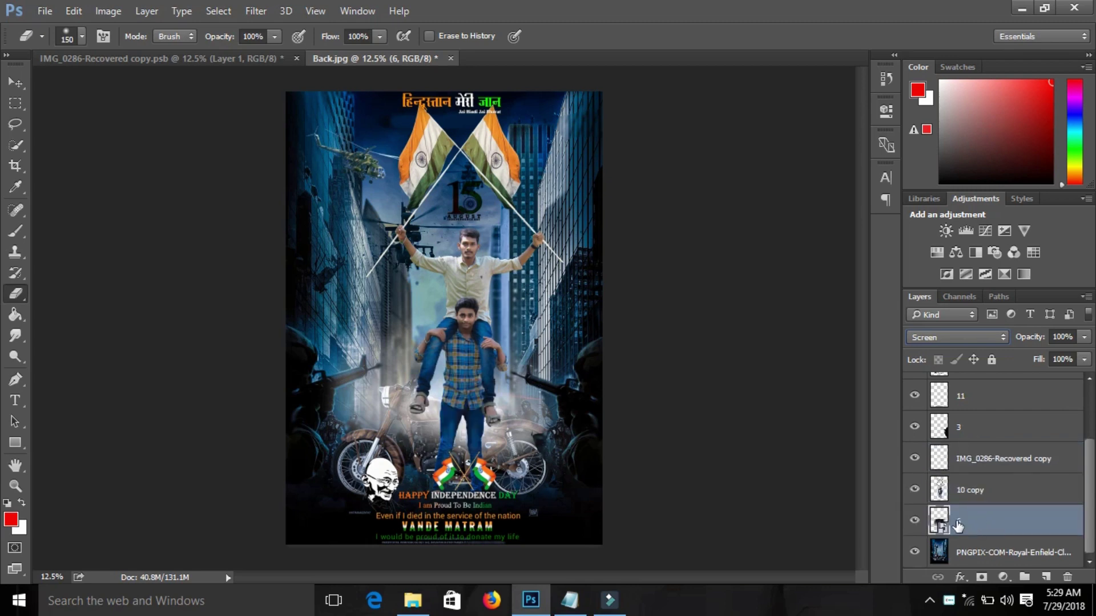
- Rasterize layer 6 and erase its haze from the boy's legs and the motorbike
left_click(474, 435)
left_click(519, 249)
left_click_drag(437, 425, 503, 445)
key("ctrl+z")
mouse_move(529, 453)
left_mouse_down()
mouse_move(581, 430)
mouse_move(502, 445)
left_mouse_up()
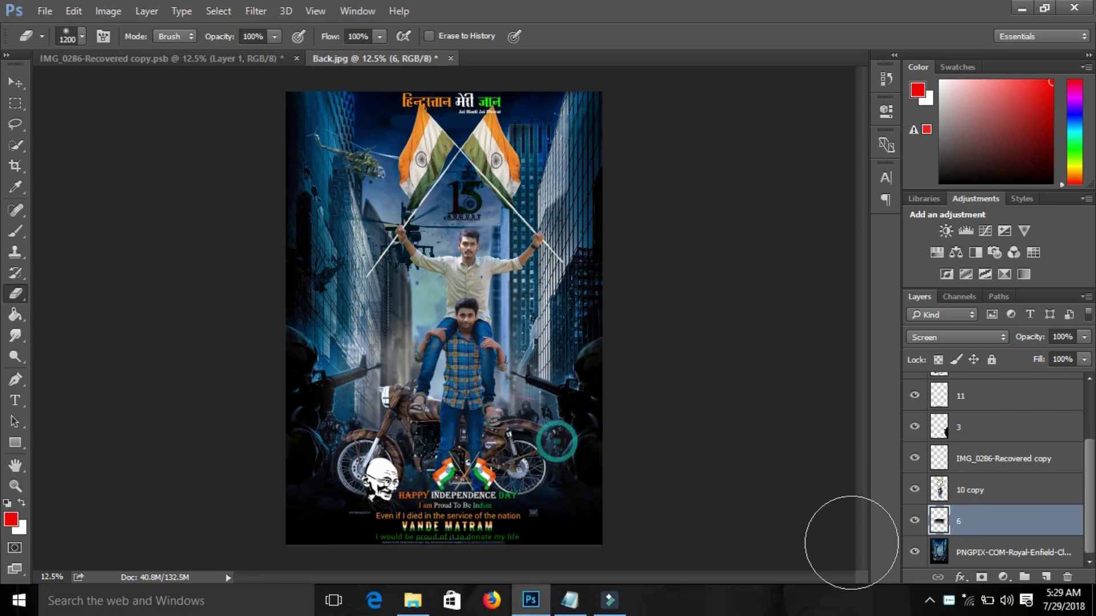
left_click(984, 490)
scroll(978, 490, "up", 3)
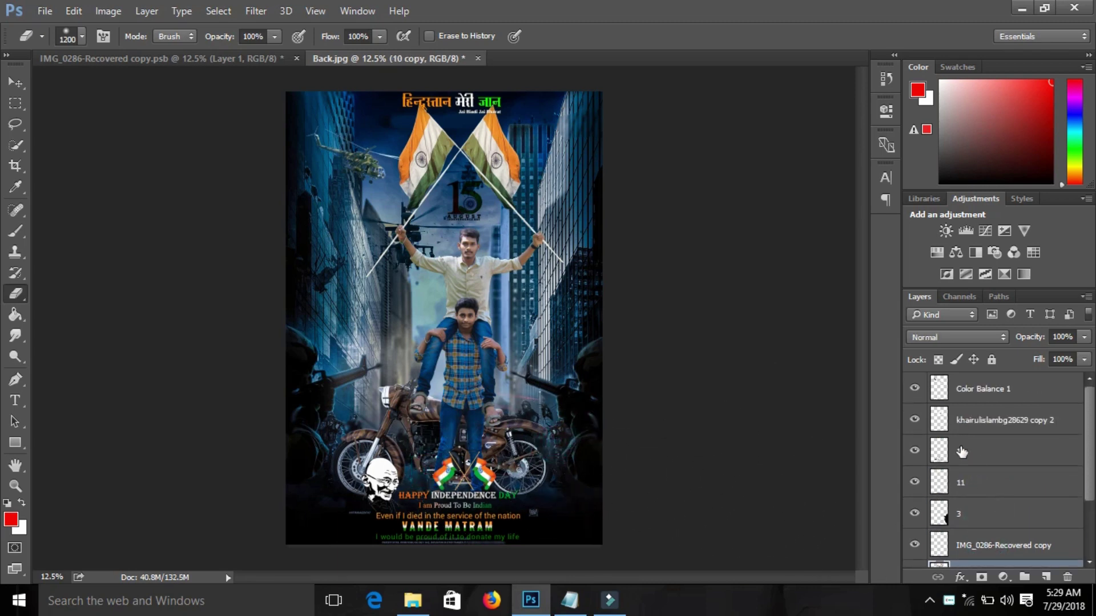
scroll(998, 521, "down", 3)
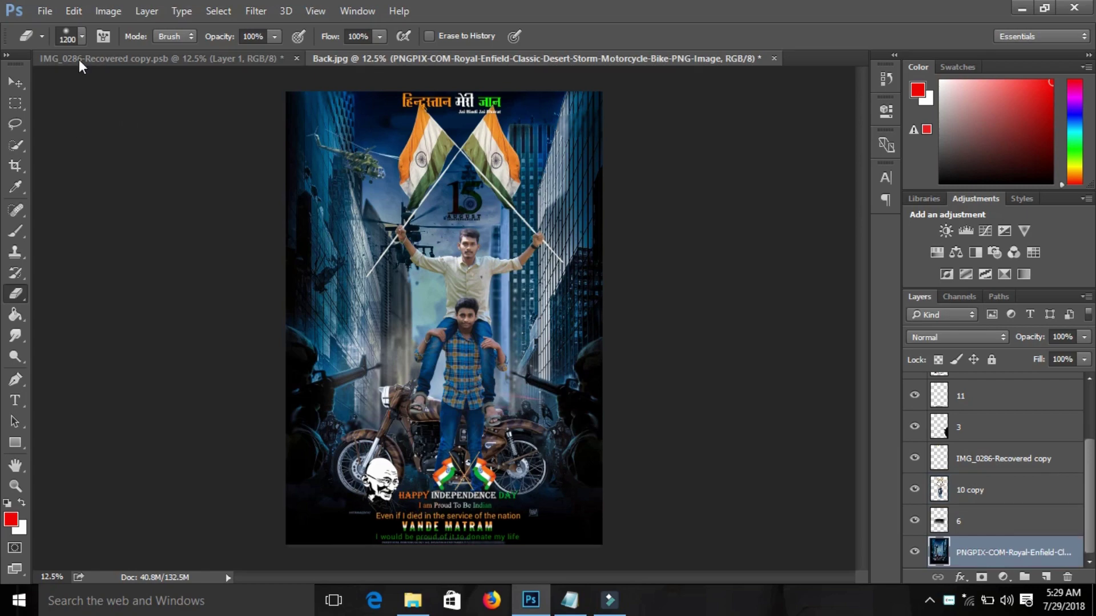
- Embed spark image 8 and blend it in Screen mode
left_click(44, 11)
left_click(85, 311)
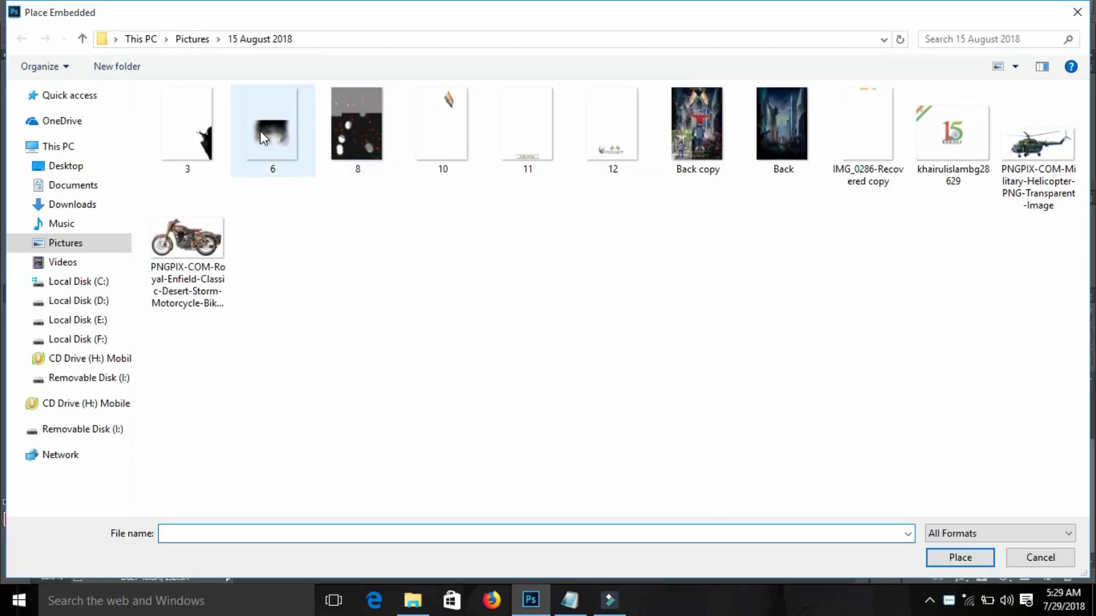
left_click(366, 140)
left_click(949, 559)
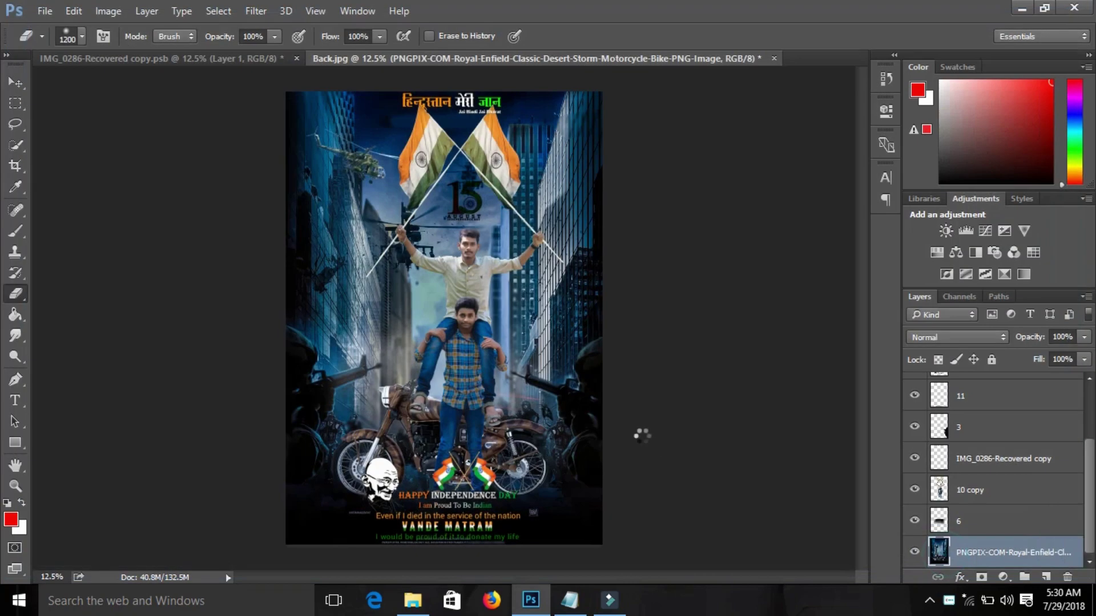
left_click(566, 36)
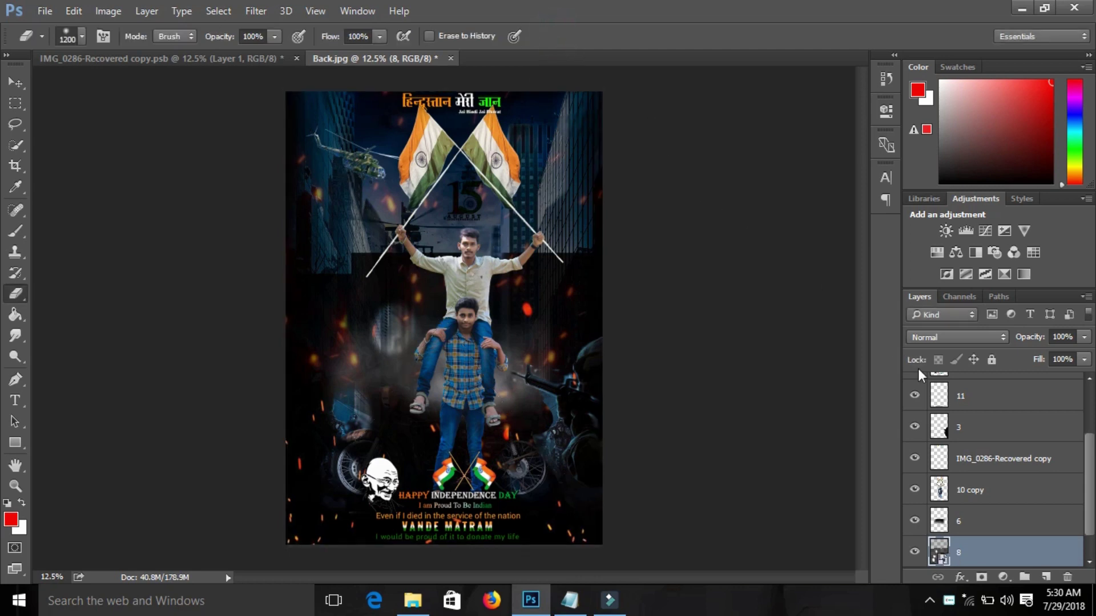
left_click(956, 337)
left_click(920, 121)
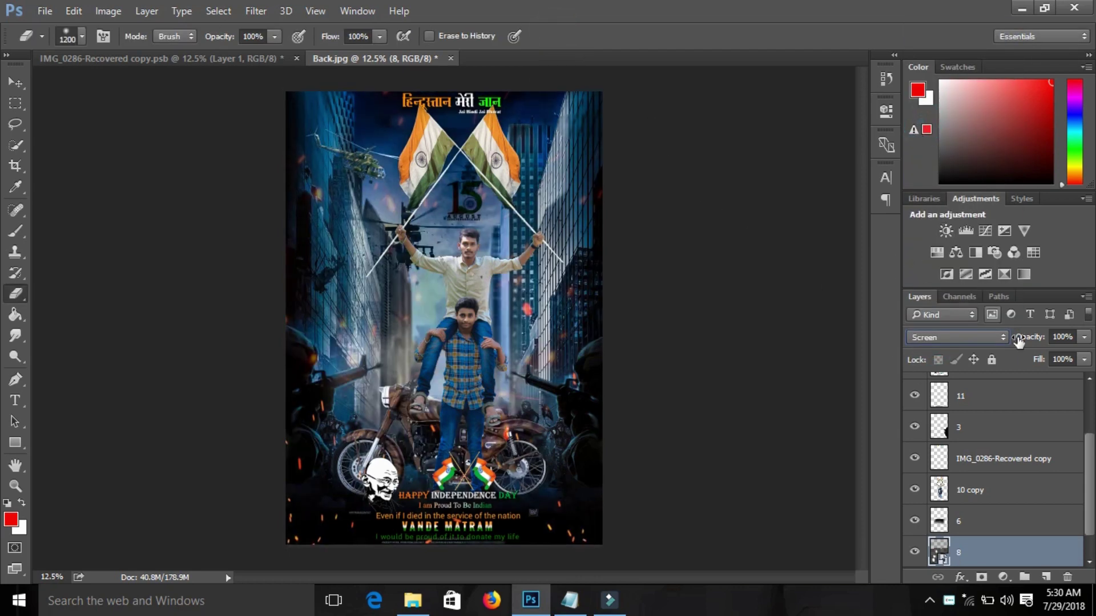
- Duplicate layer 8, move the copy below Color Balance 1, then rasterize and erase part
left_click_drag(1048, 562, 1046, 577)
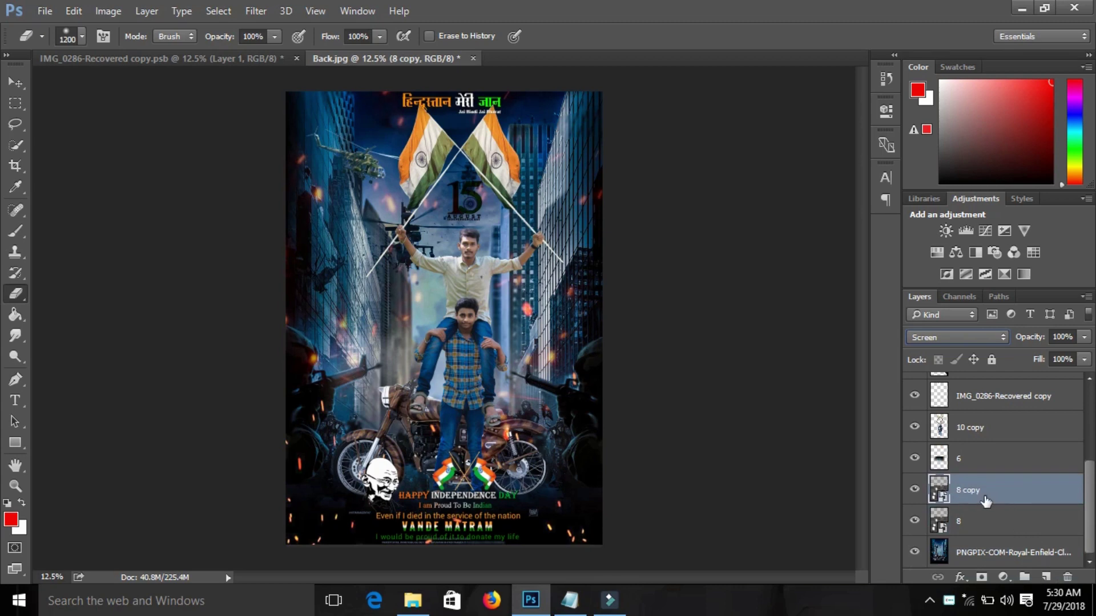
scroll(986, 502, "up", 2)
left_click_drag(986, 549, 980, 420)
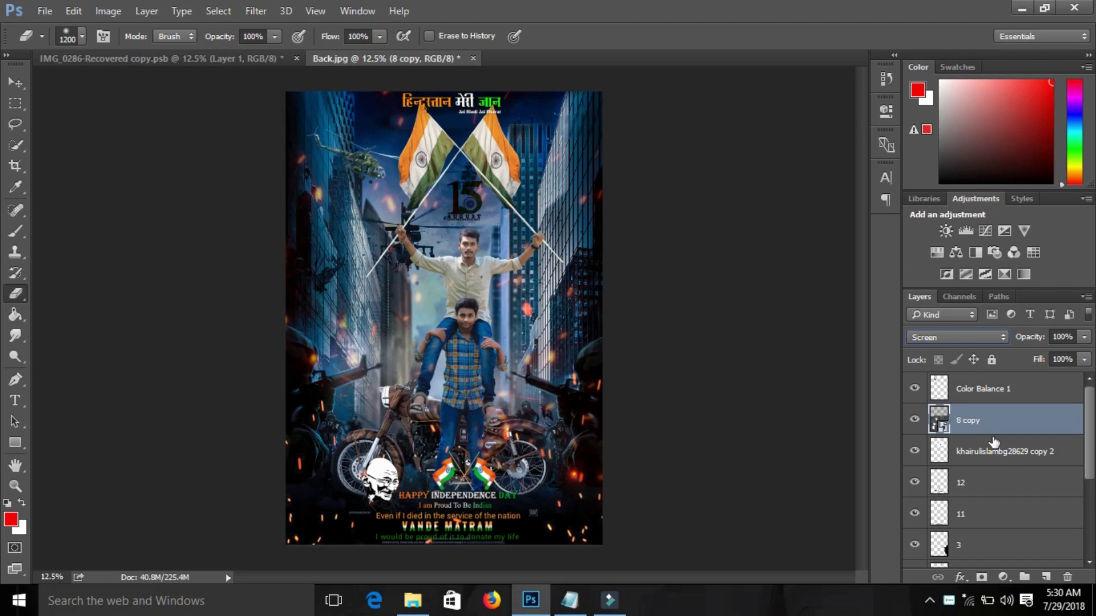
left_click(671, 421)
left_click(547, 249)
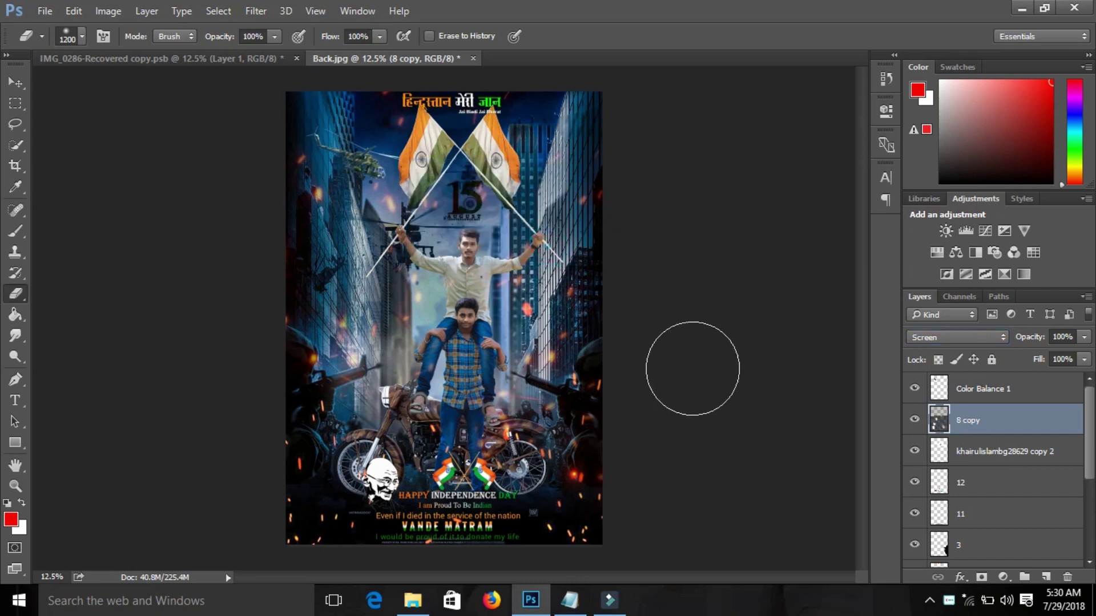
scroll(987, 462, "down", 3)
scroll(987, 462, "down", 2)
left_click(988, 553)
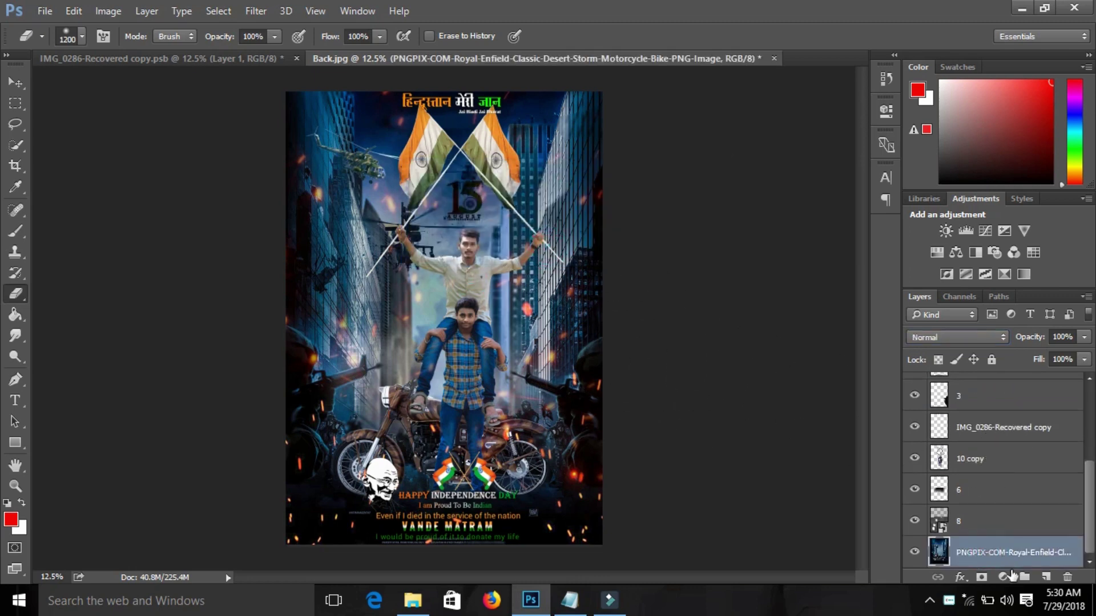
- Add Layer 1 above the motorbike, fill it black, then undo the fill
left_click(1045, 577)
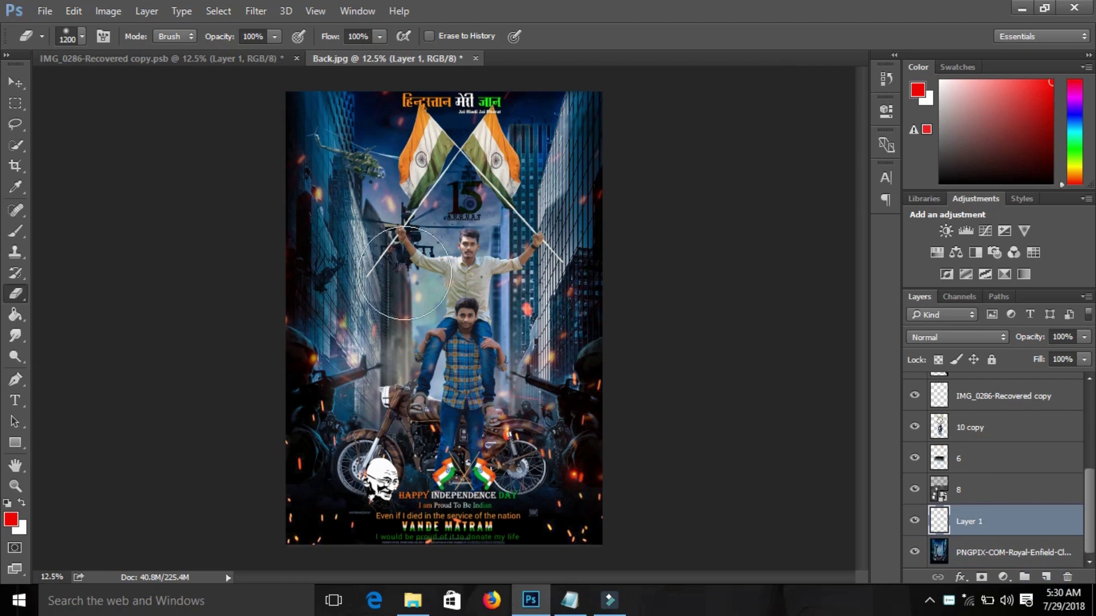
left_click(15, 314)
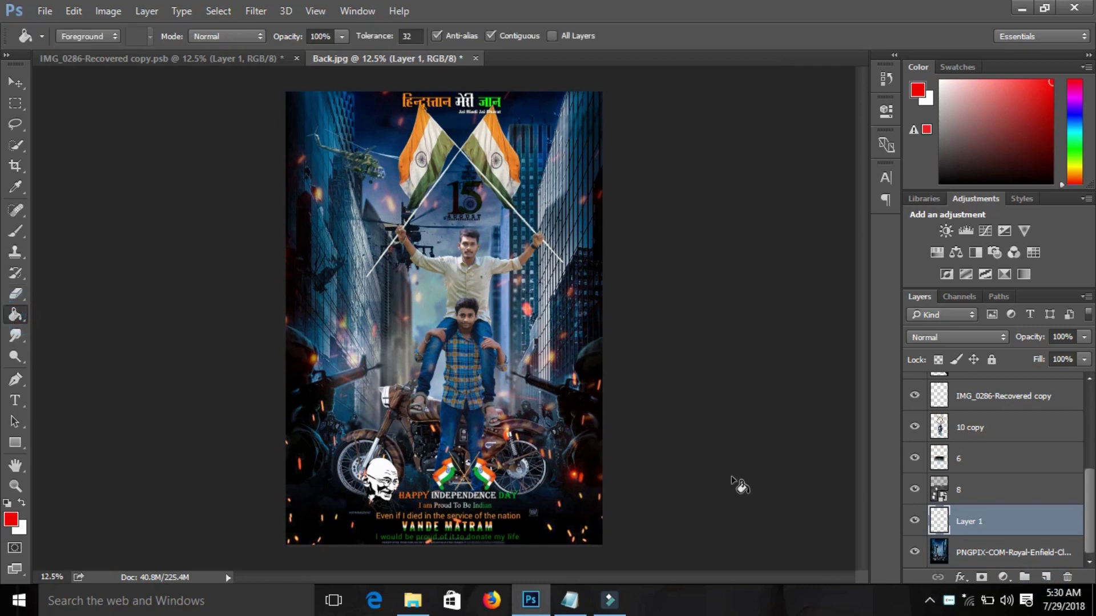
left_click(7, 504)
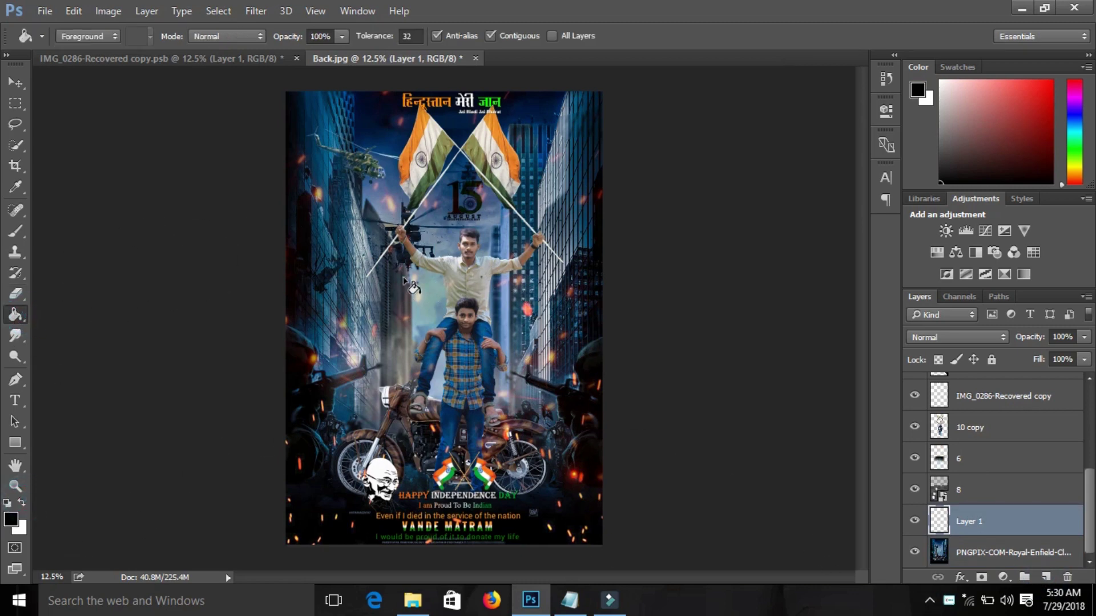
left_click(416, 278)
key("ctrl+z")
- Create Layer 2 above Color Balance 1 and fill it solid black
scroll(1029, 484, "up", 5)
left_click(996, 390)
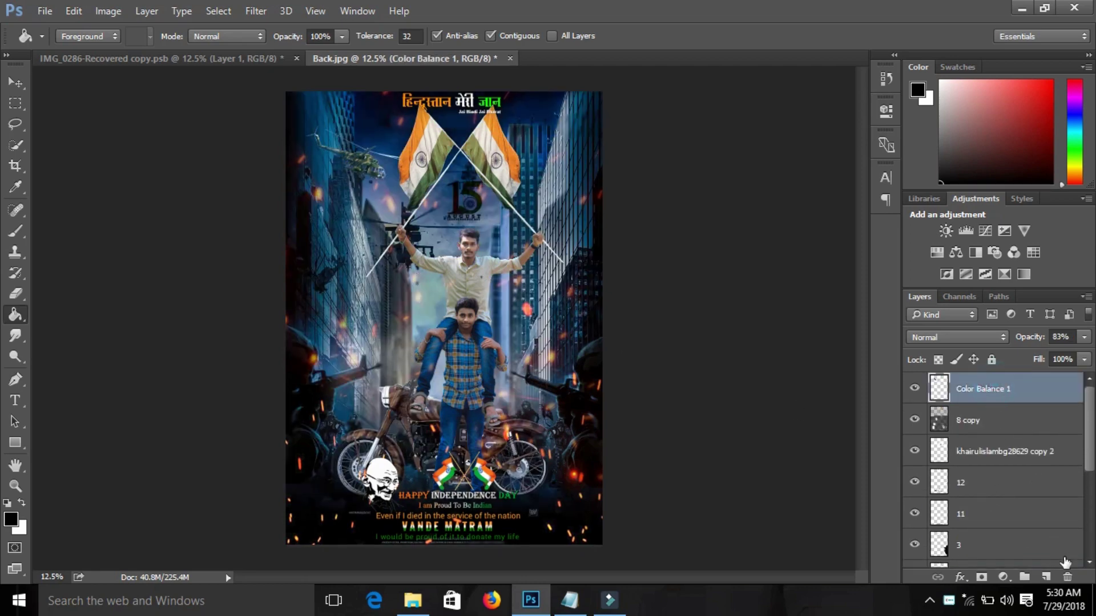
left_click(1046, 576)
left_click(451, 266)
- Erase the centre of black Layer 2 with a soft eraser of about 3800 px, leaving the edges dark
key("e")
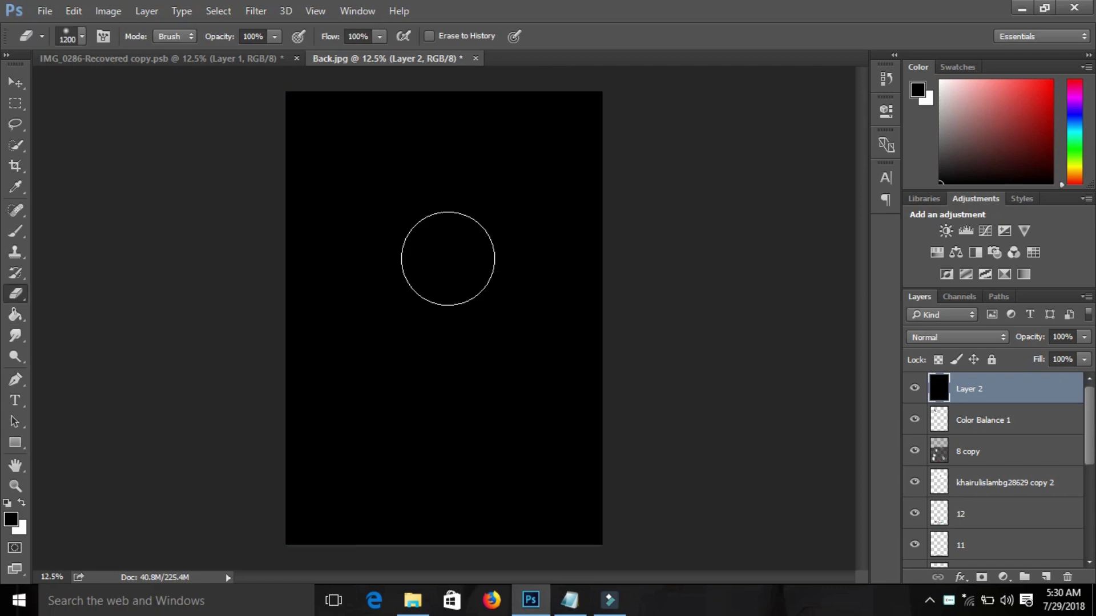
key("bracketright")
key("bracketright")
key("bracketright")
key("bracketright")
key("bracketright")
key("bracketright")
key("bracketright")
key("bracketright")
key("bracketright")
key("bracketright")
key("bracketright")
left_click(451, 330)
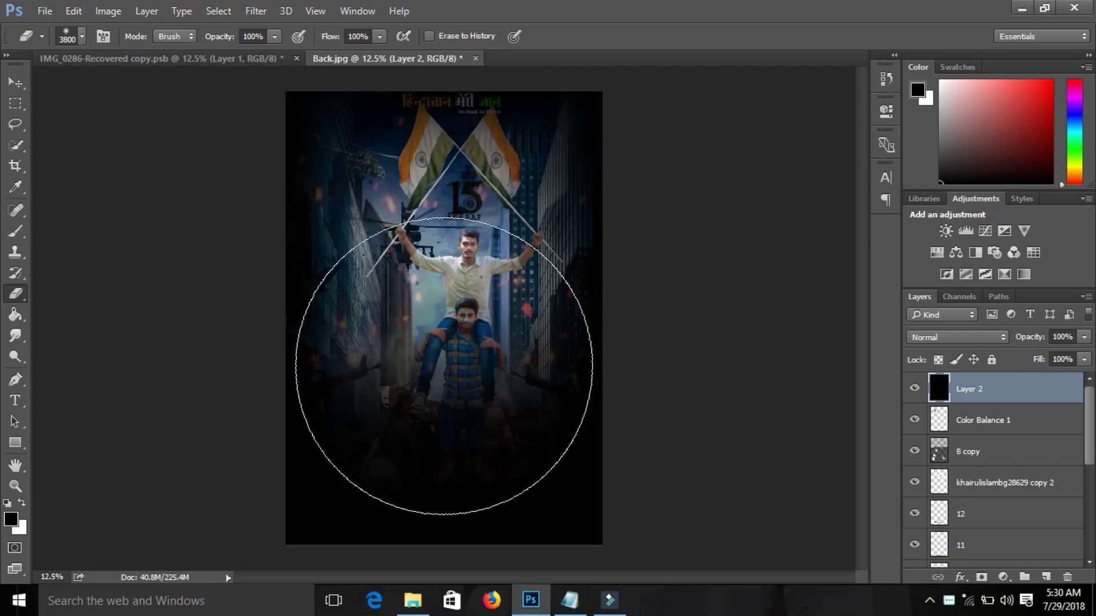
left_click(447, 387)
left_click(449, 321)
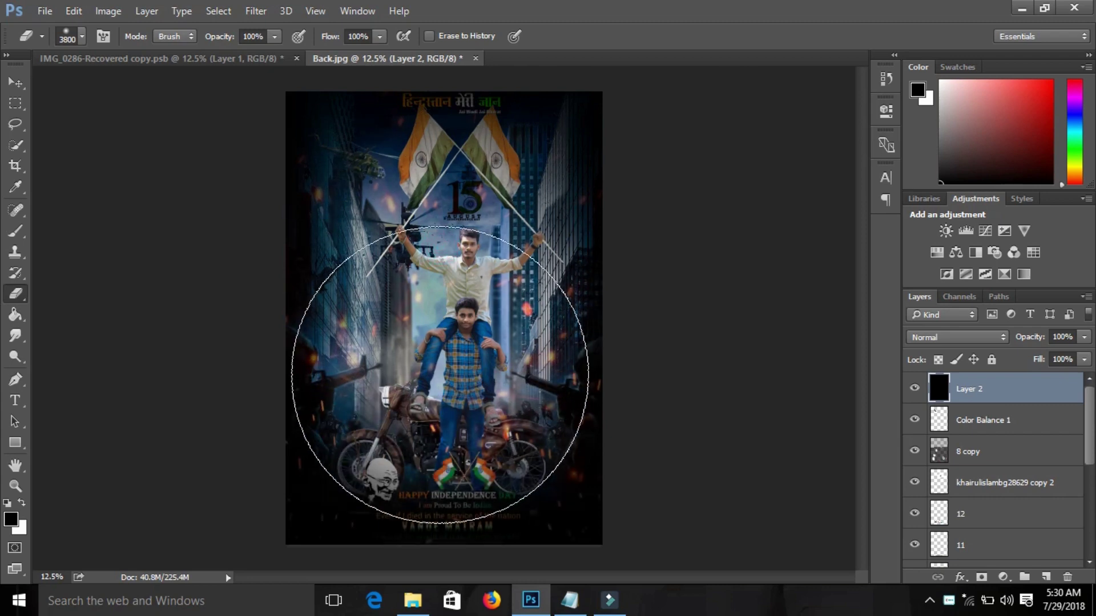
left_click(440, 245)
left_click(459, 429)
left_click(440, 453)
left_click(440, 415)
left_click(460, 452)
key("bracketleft")
key("bracketleft")
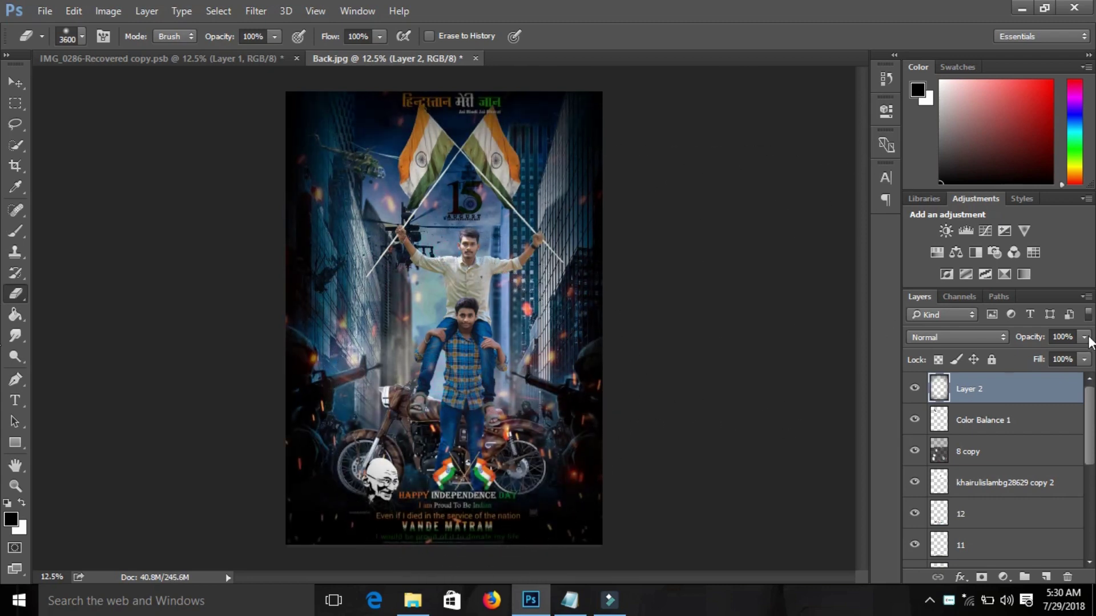
- Set the vignette layer's opacity to 52%
left_click_drag(1066, 354, 1028, 363)
left_click(1044, 355)
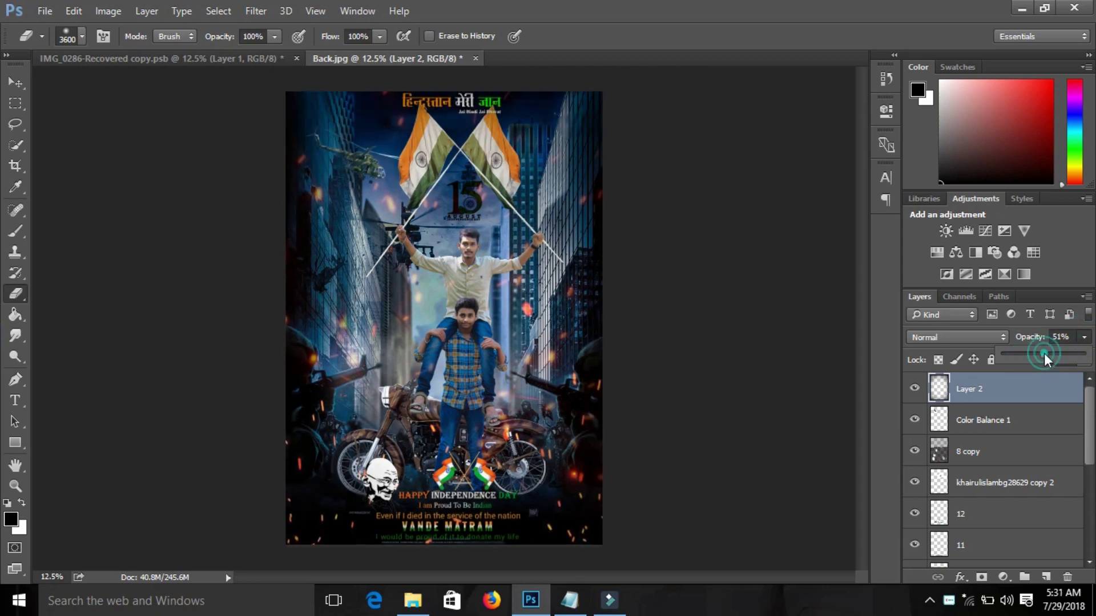
left_click(16, 82)
- Zoom to 100% on the standing man's face on 10 copy and set the foreground colour to pure red
scroll(993, 456, "down", 3)
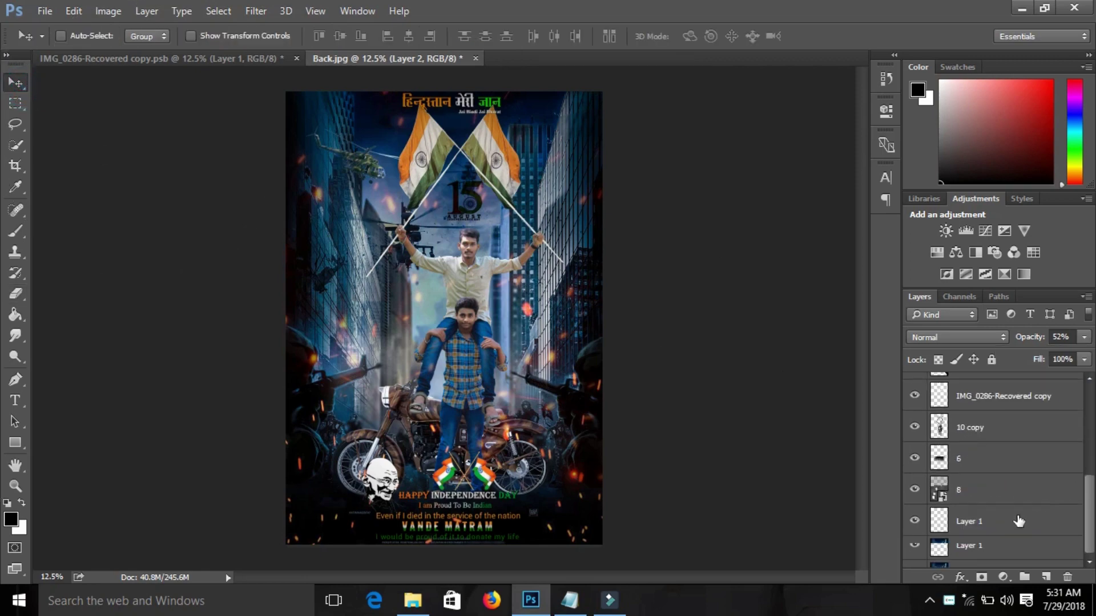
left_click(988, 427)
key("ctrl+plus")
key("ctrl+plus")
key("ctrl+plus")
scroll(400, 264, "up", 3)
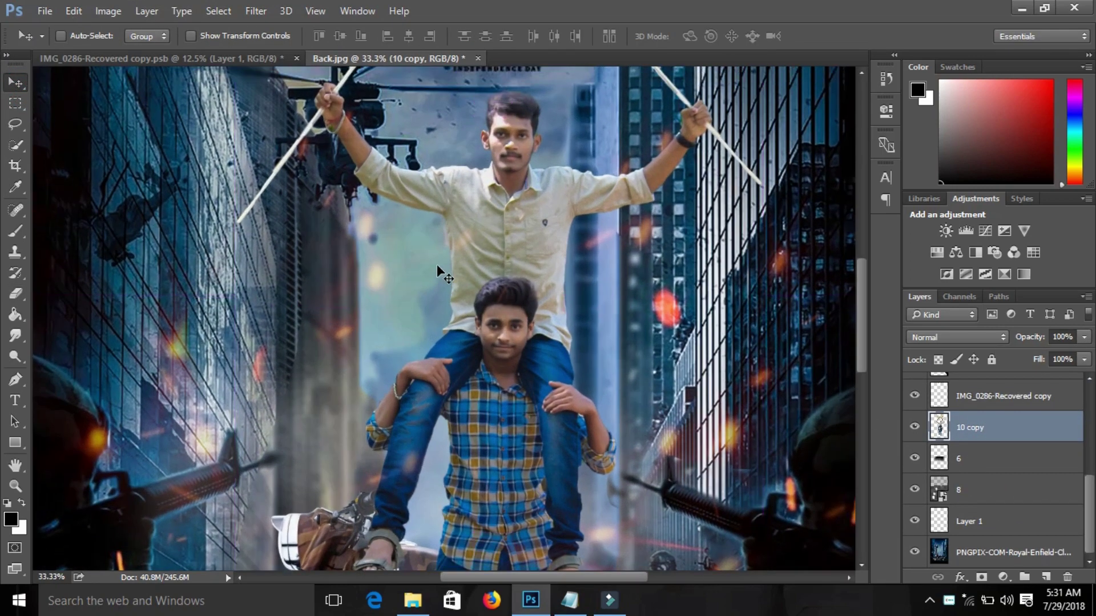
scroll(503, 251, "up", 2)
key("ctrl+plus")
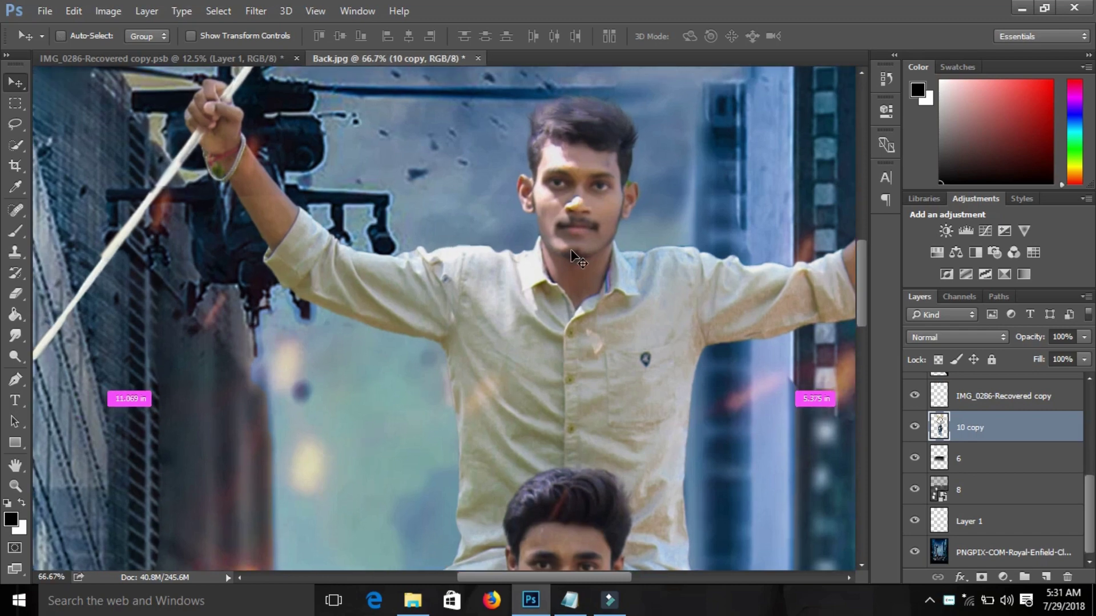
scroll(564, 238, "up", 2)
scroll(511, 359, "up", 1)
scroll(510, 360, "right", 3)
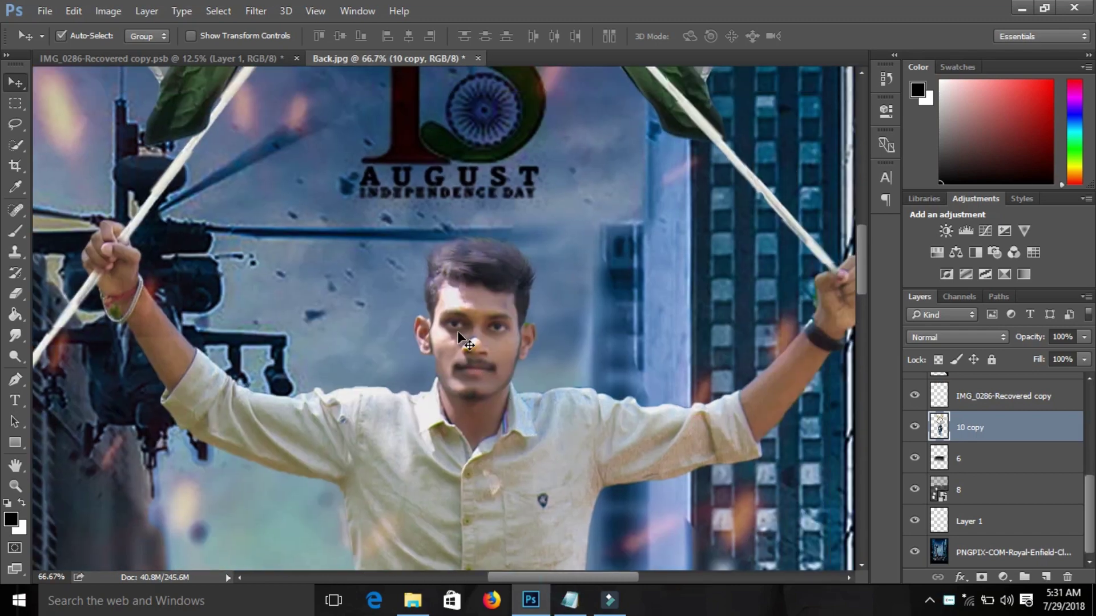
key("ctrl+plus")
left_click(10, 518)
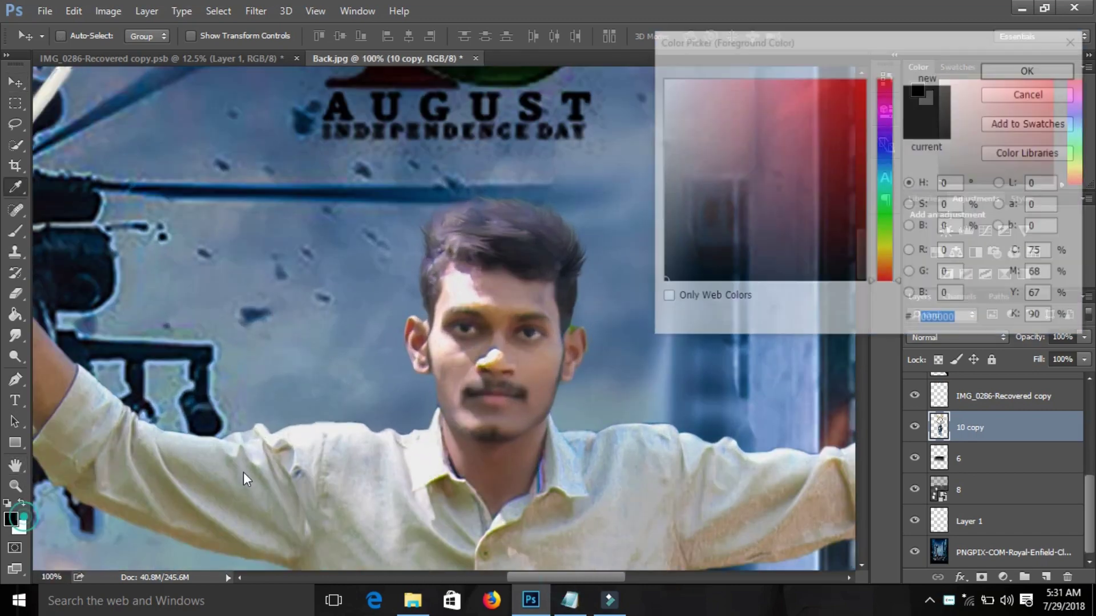
left_click(868, 79)
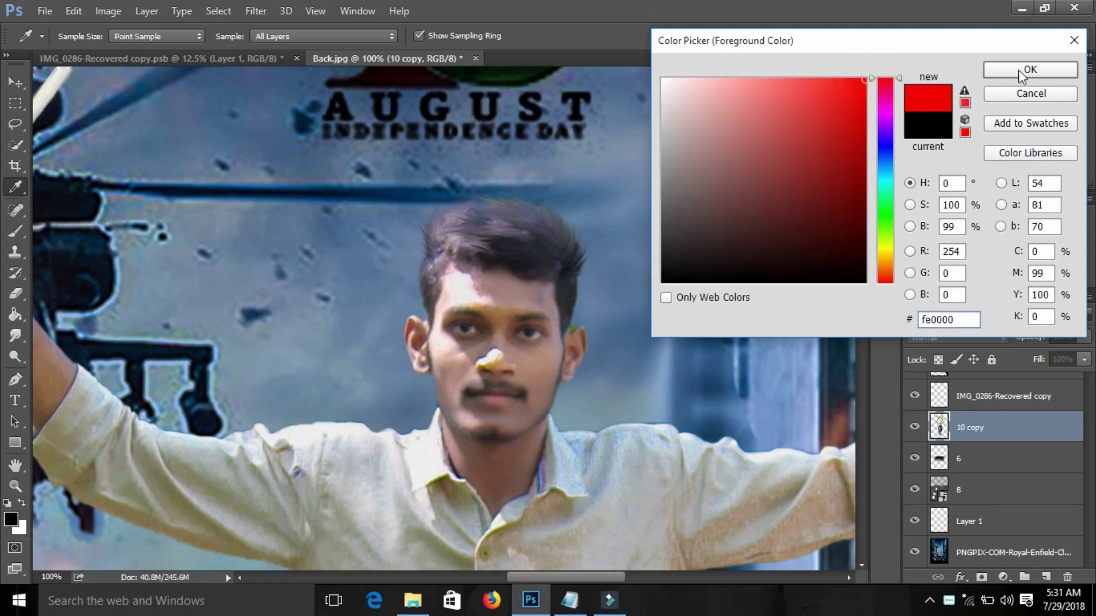
left_click(1018, 69)
- On a new layer, paint a red tilak dot on the forehead with a hard round brush
left_click(1048, 577)
right_click(656, 354)
left_click(704, 356)
key("b")
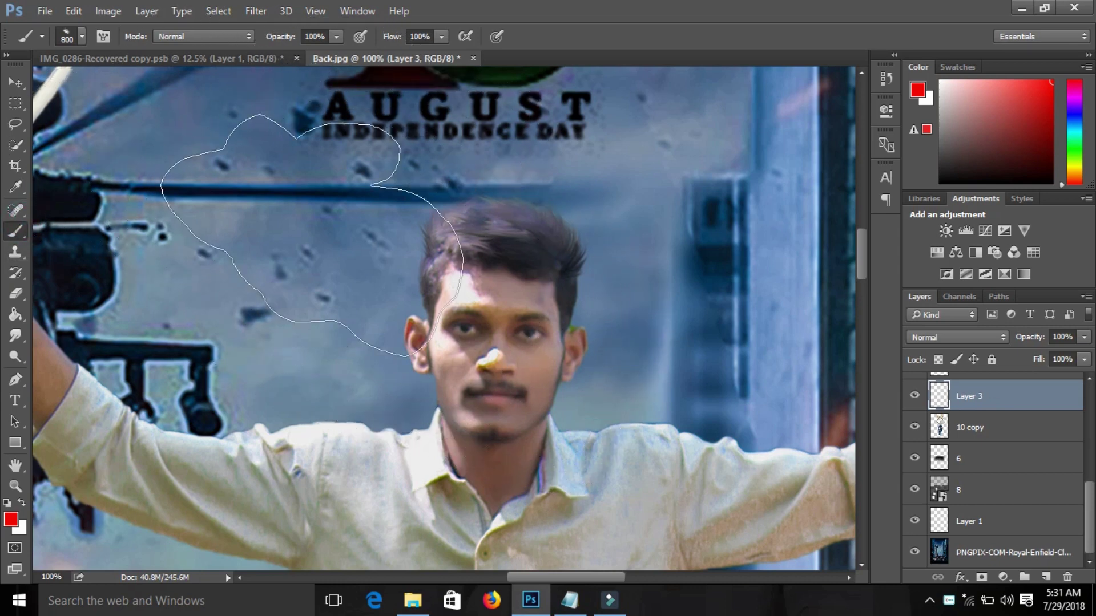
right_click(295, 214)
left_click(344, 325)
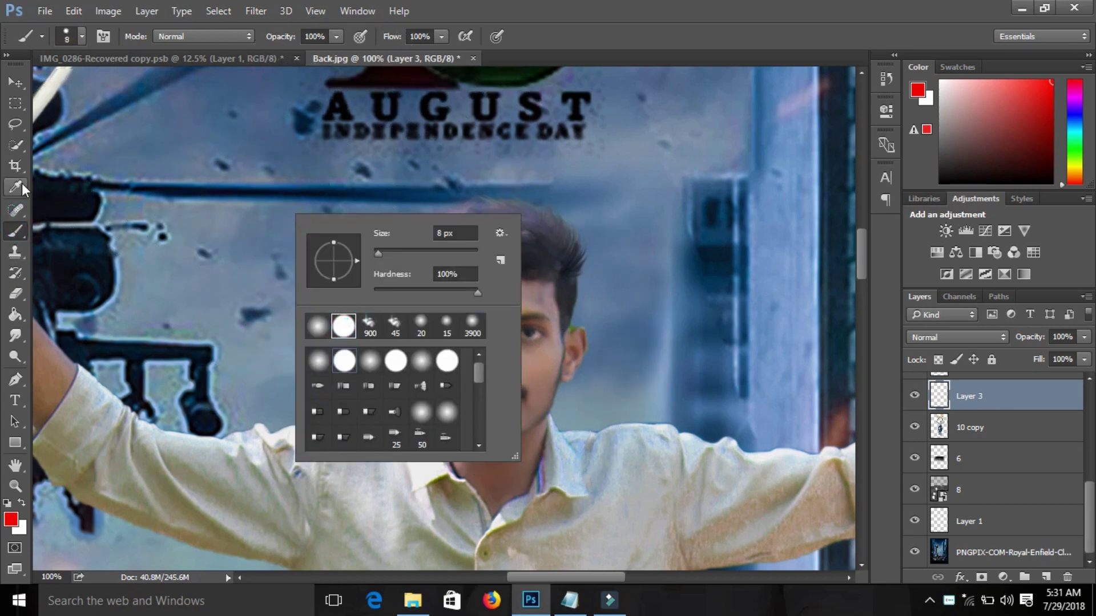
key("Return")
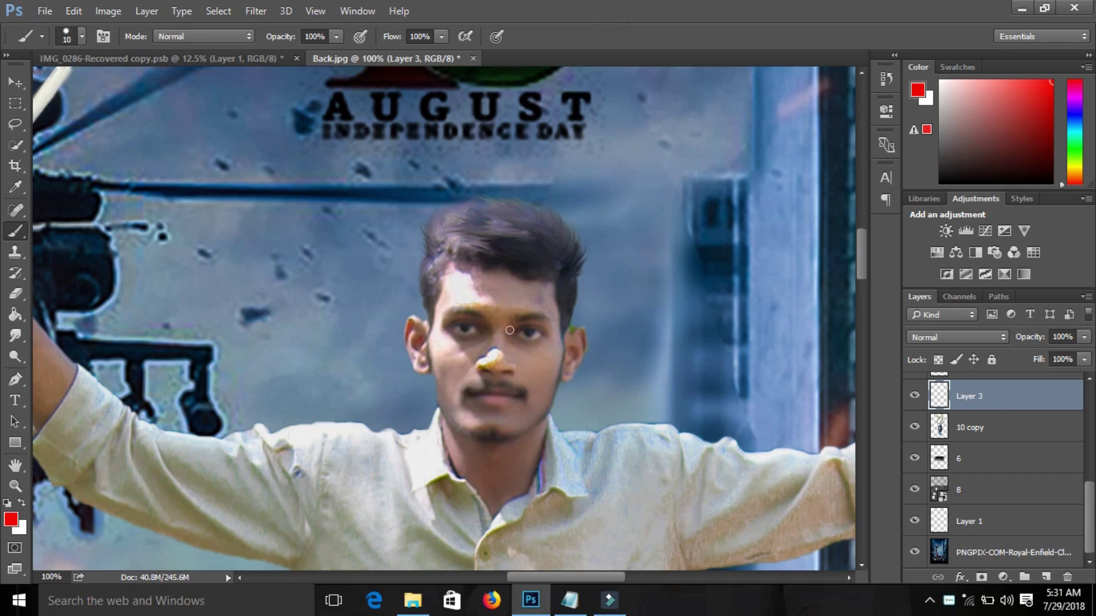
left_click(499, 316)
- Switch to a 21 px hard round eraser to trim the red marks
right_click(674, 391)
left_click(630, 364)
left_click(15, 293)
right_click(290, 267)
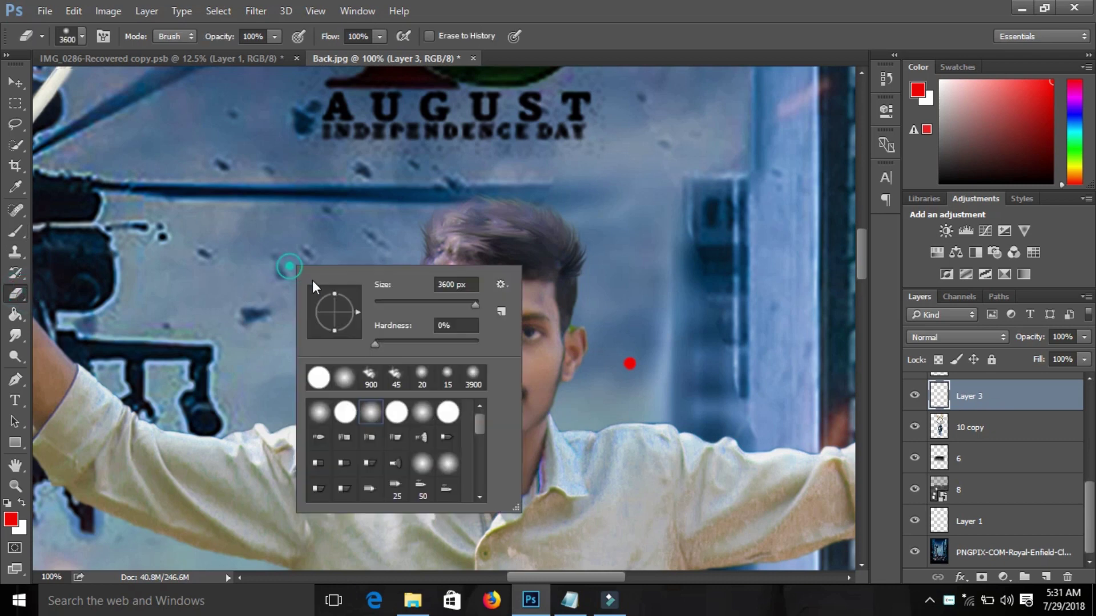
left_click(385, 303)
left_click(318, 377)
left_click(444, 308)
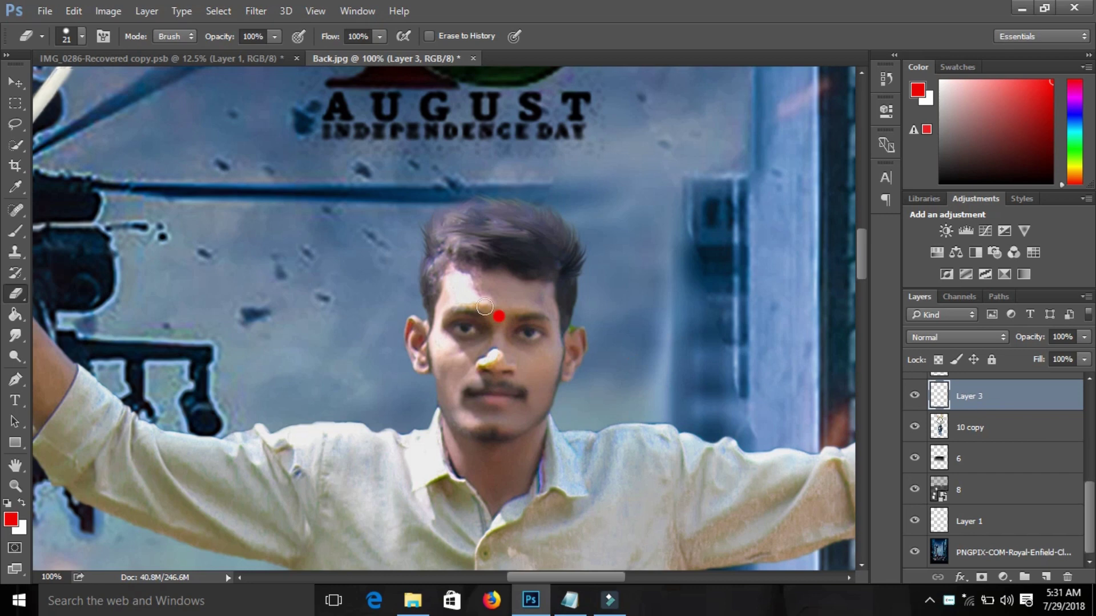
- Rotate the forehead dot slightly into a crescent and set Layer 3 opacity to 61%
key("ctrl+plus")
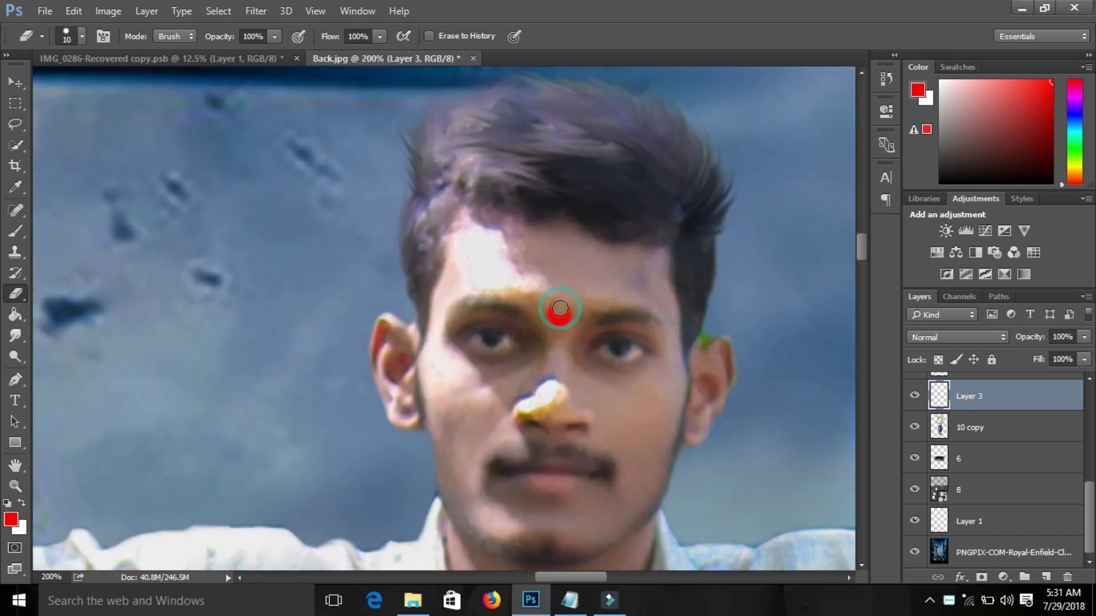
key("ctrl+t")
left_click_drag(653, 360, 652, 355)
key("Return")
key("e")
left_click(1083, 337)
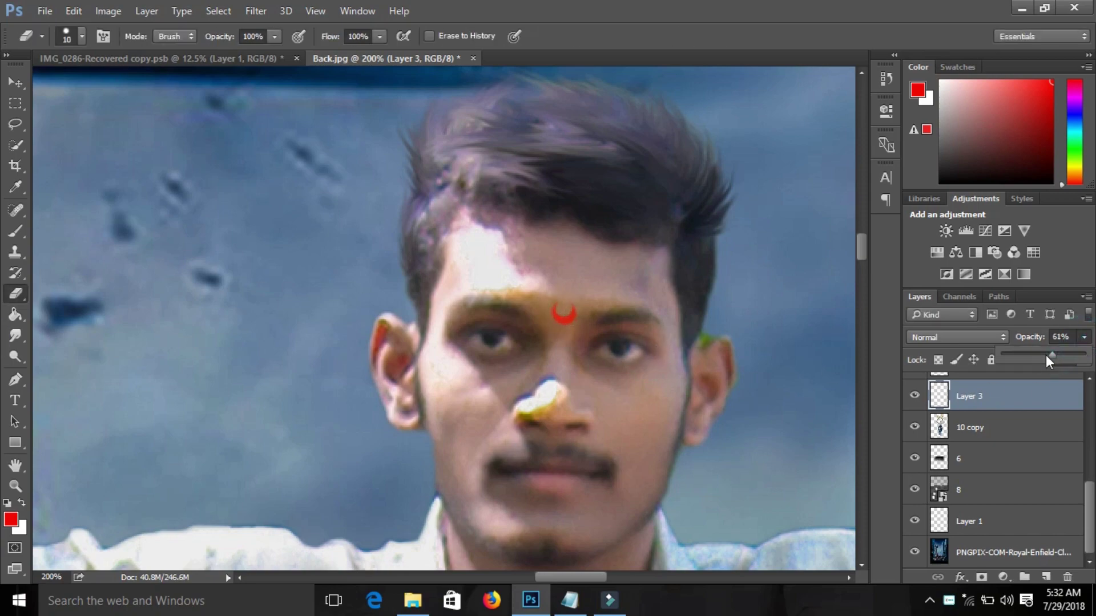
key("ctrl+minus")
key("ctrl+minus")
key("ctrl+minus")
scroll(862, 419, "down", 2)
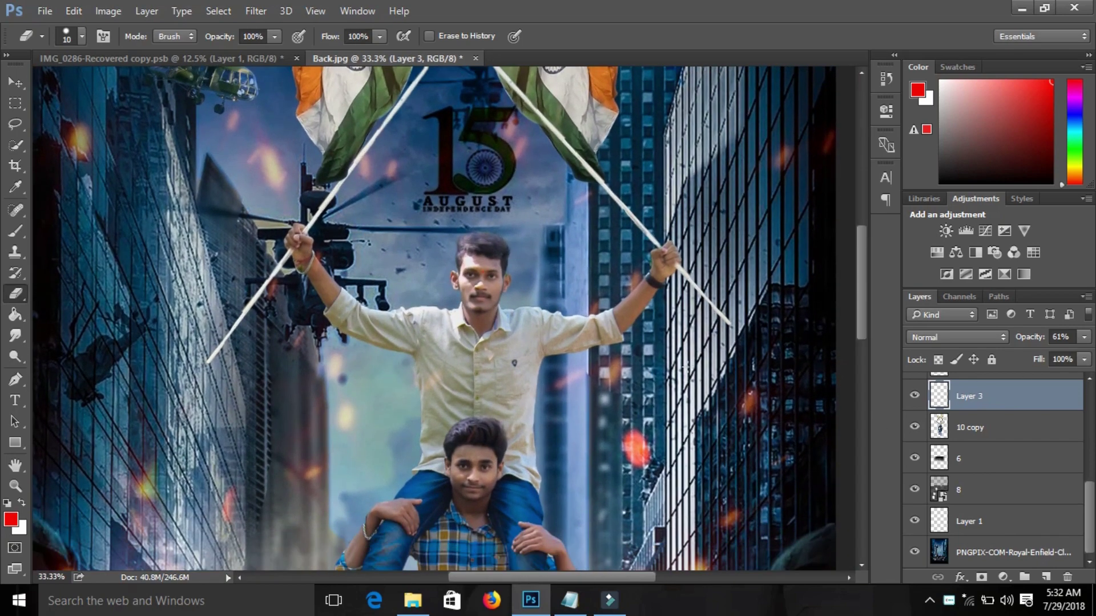
- Show the rulers and zoom to 50% on the two figures
key("ctrl+r")
key("ctrl+t")
key("Return")
key("e")
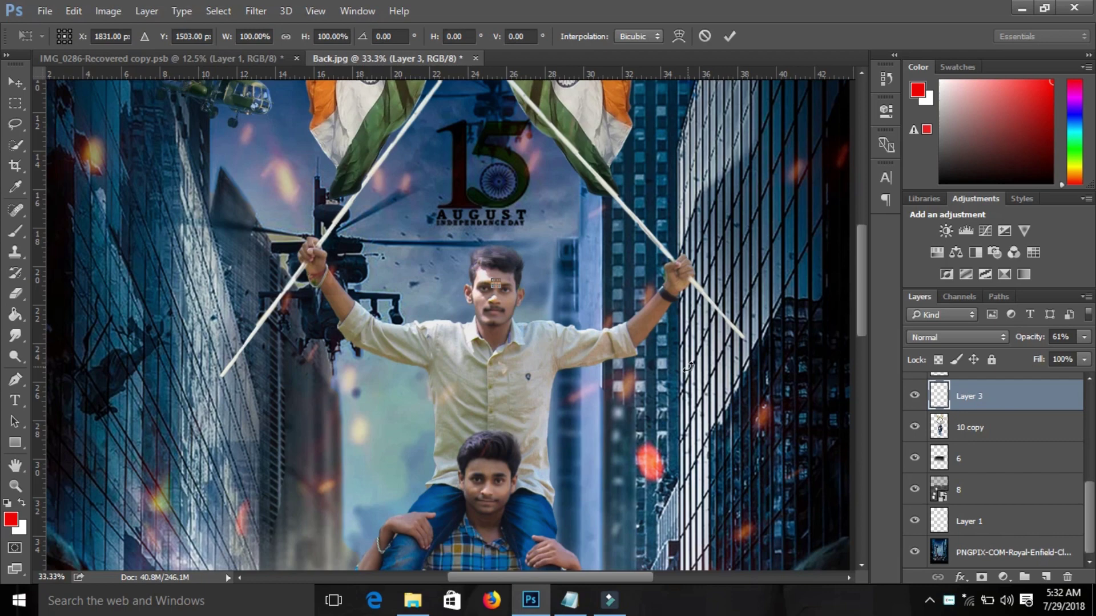
scroll(639, 369, "down", 2)
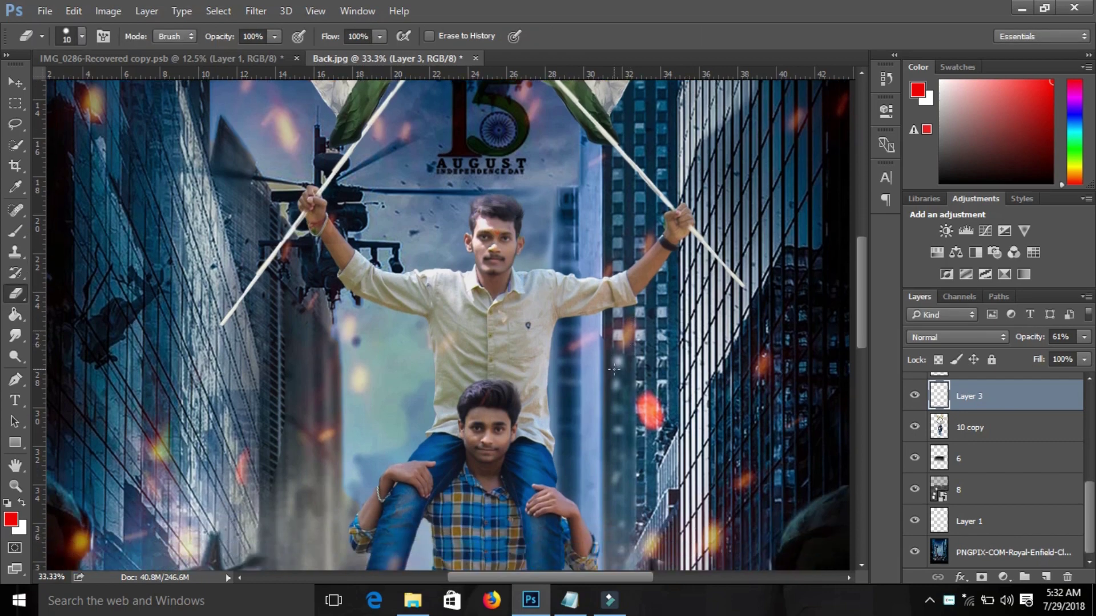
key("ctrl+plus")
scroll(562, 249, "up", 2)
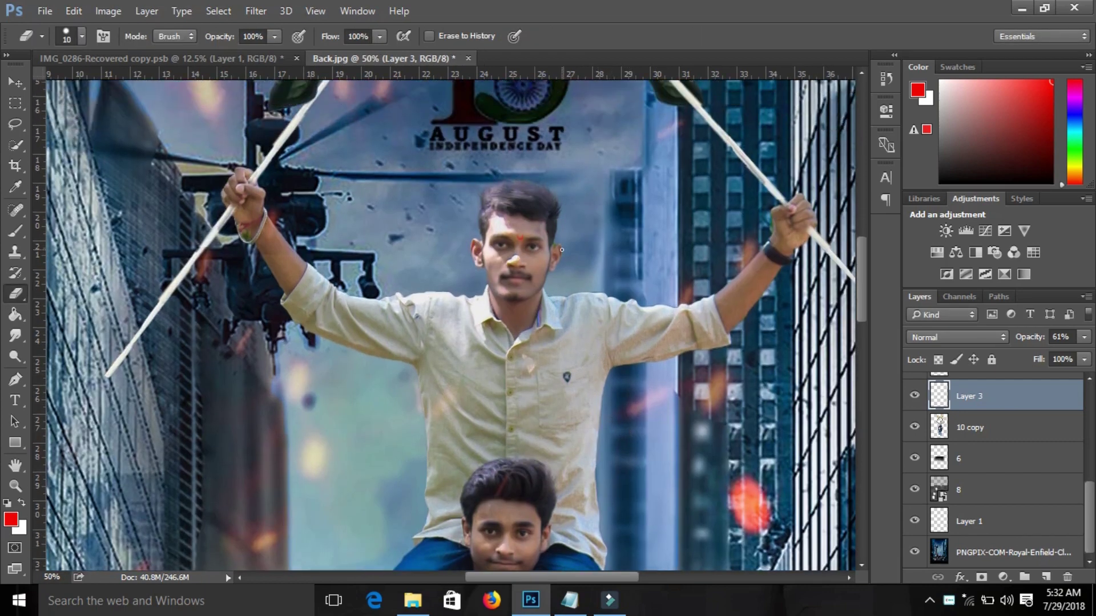
- Duplicate the tilak layer and move the copy onto the lower boy's forehead
key("ctrl+j")
key("ctrl+t")
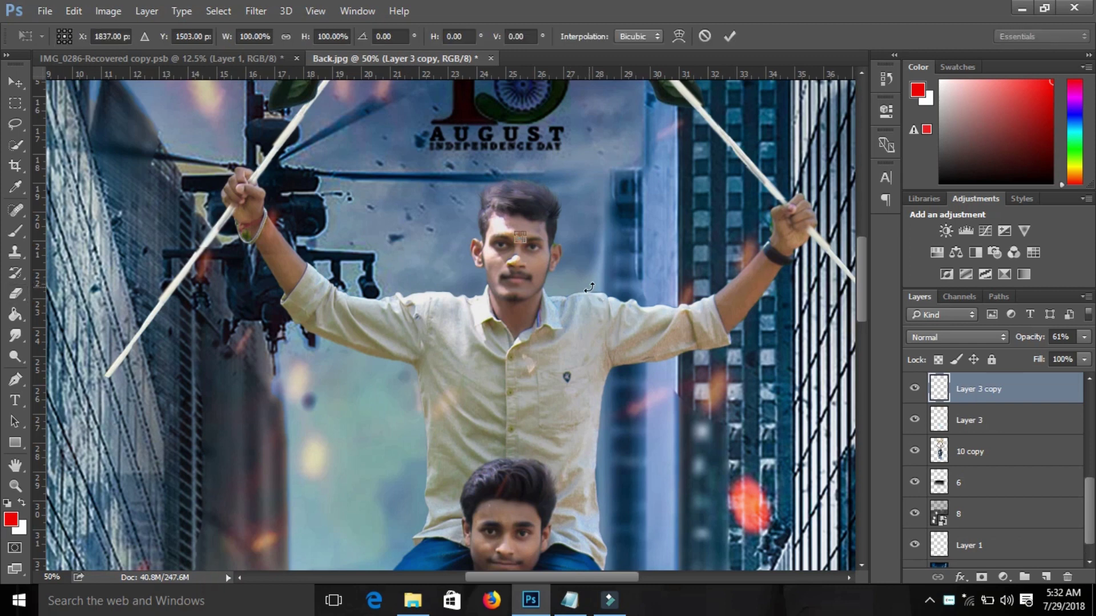
left_click_drag(523, 240, 508, 539)
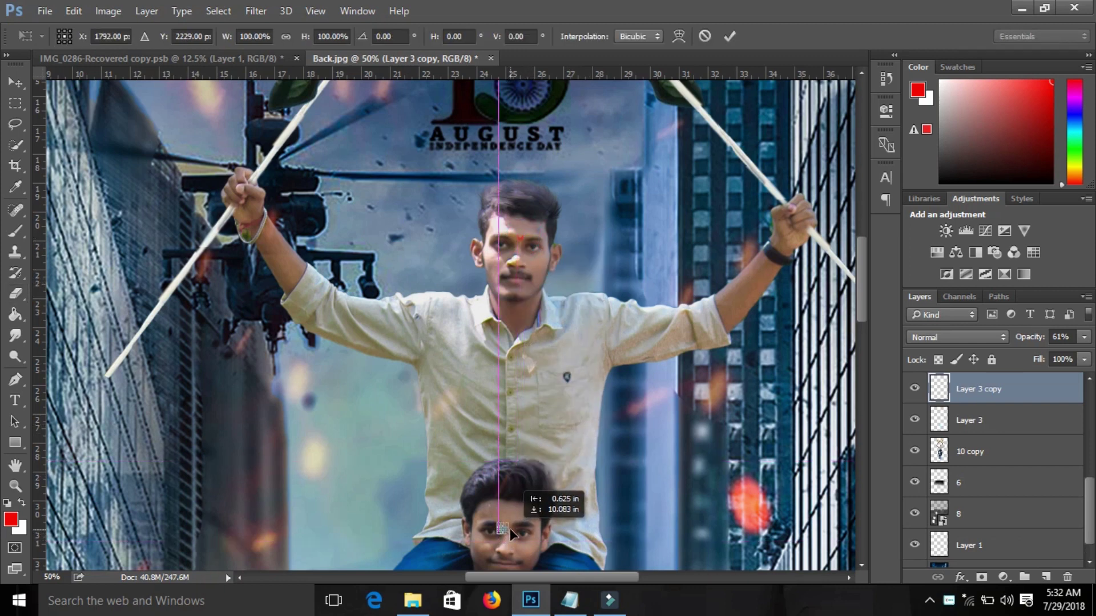
left_click_drag(508, 539, 509, 528)
scroll(530, 505, "down", 2)
scroll(530, 505, "down", 5)
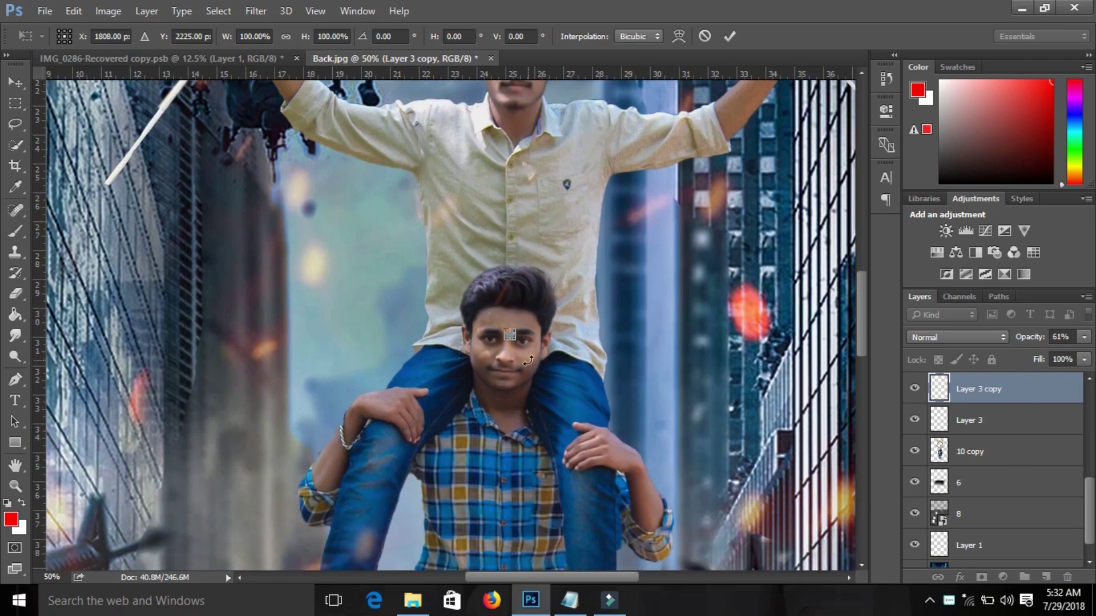
key("Return")
- Return to the Eraser and scroll back to view the full poster
key("e")
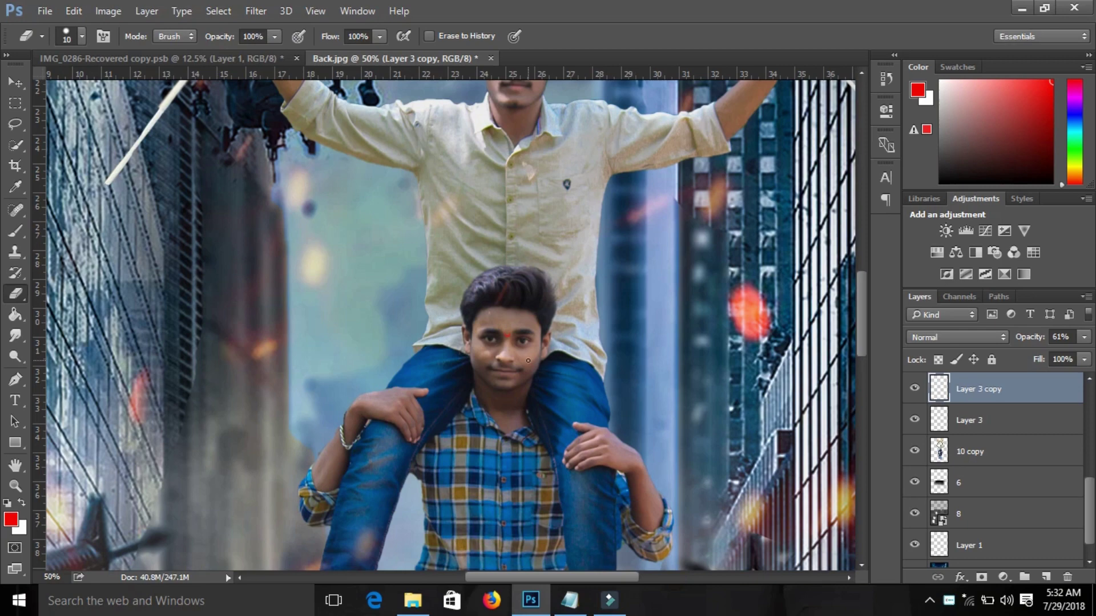
left_click(529, 363)
scroll(528, 361, "down", 1)
scroll(528, 361, "down", 1)
scroll(528, 361, "down", 1)
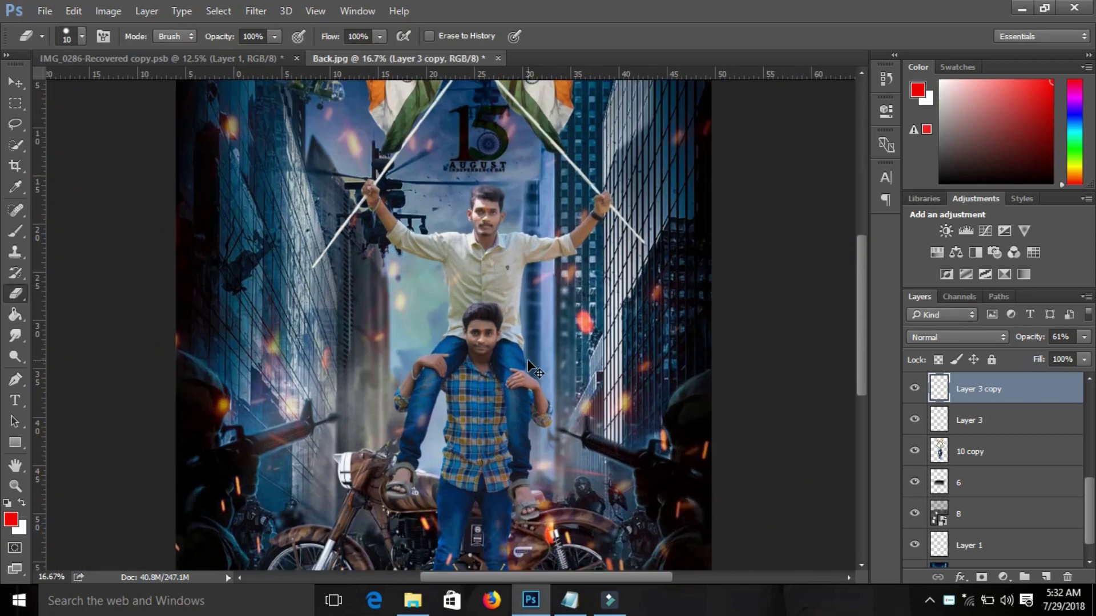
scroll(528, 361, "up", 2)
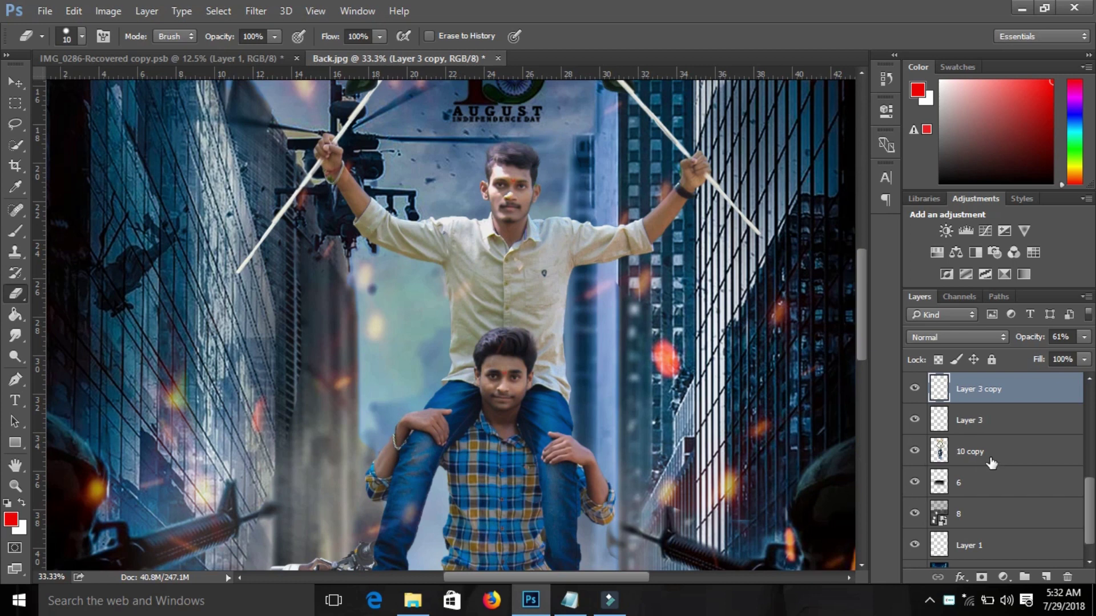
- Quick-select the top man's shirt, arms and left sleeve on 10 copy, excluding the boy's hair, then add a new layer
left_click(991, 456)
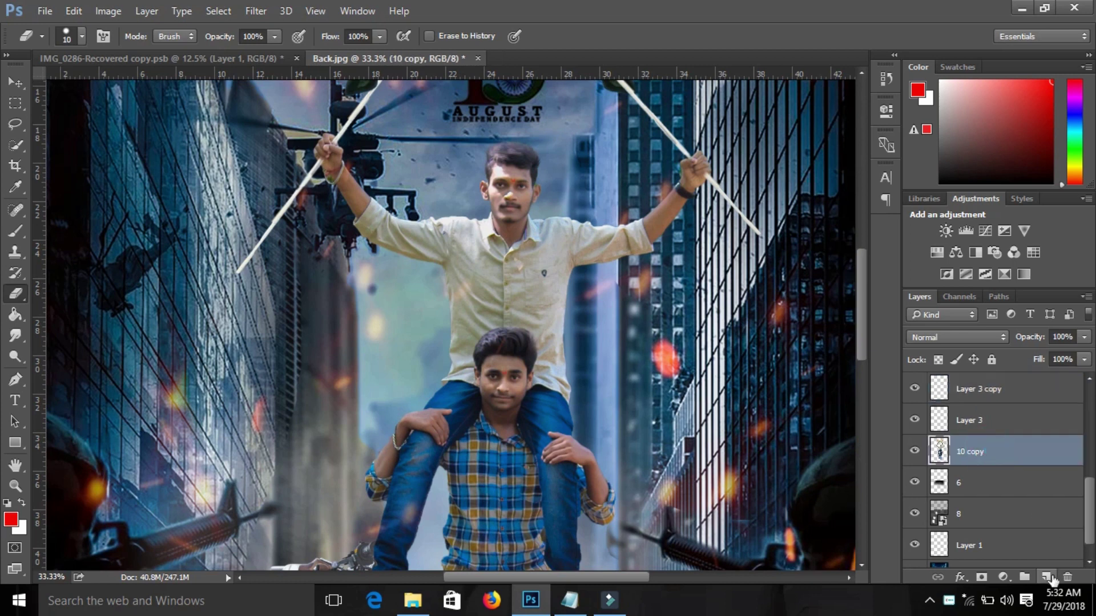
key("w")
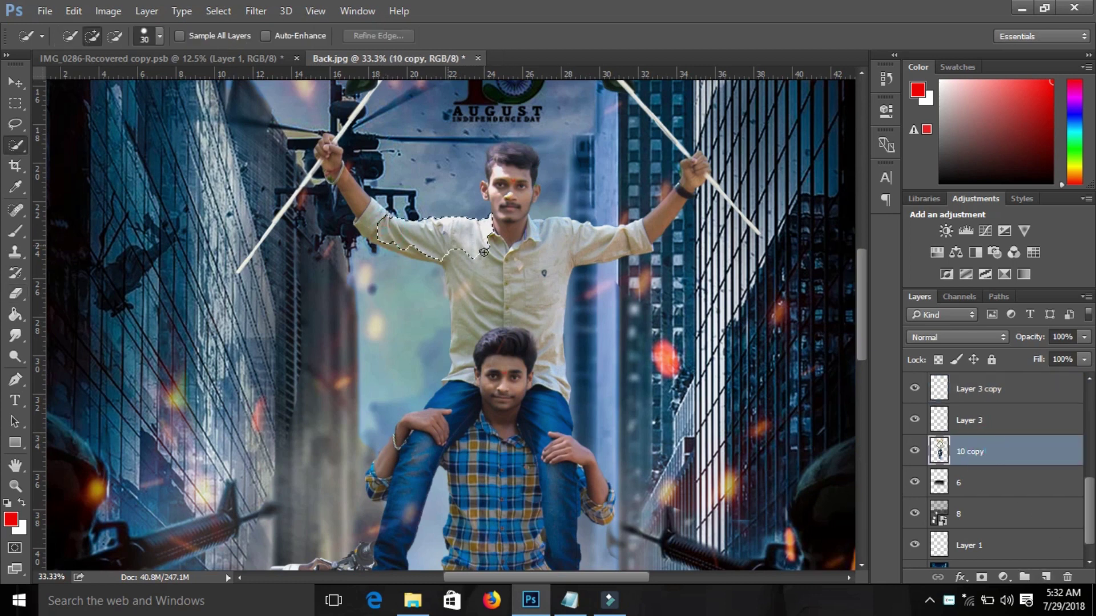
left_click_drag(536, 257, 635, 241)
left_click_drag(566, 289, 564, 379)
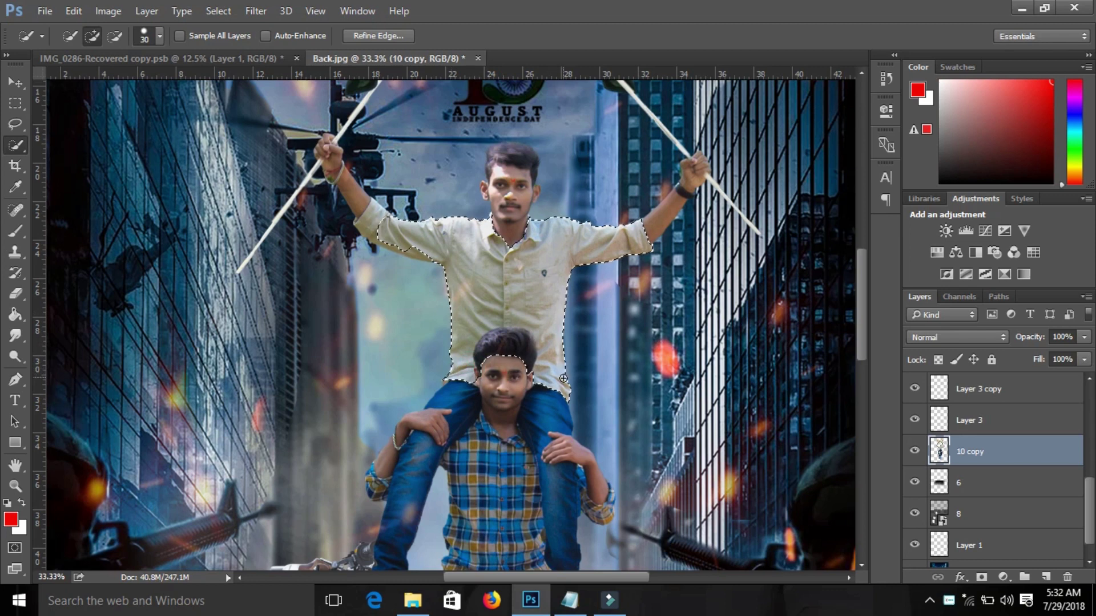
left_click_drag(508, 343, 488, 361)
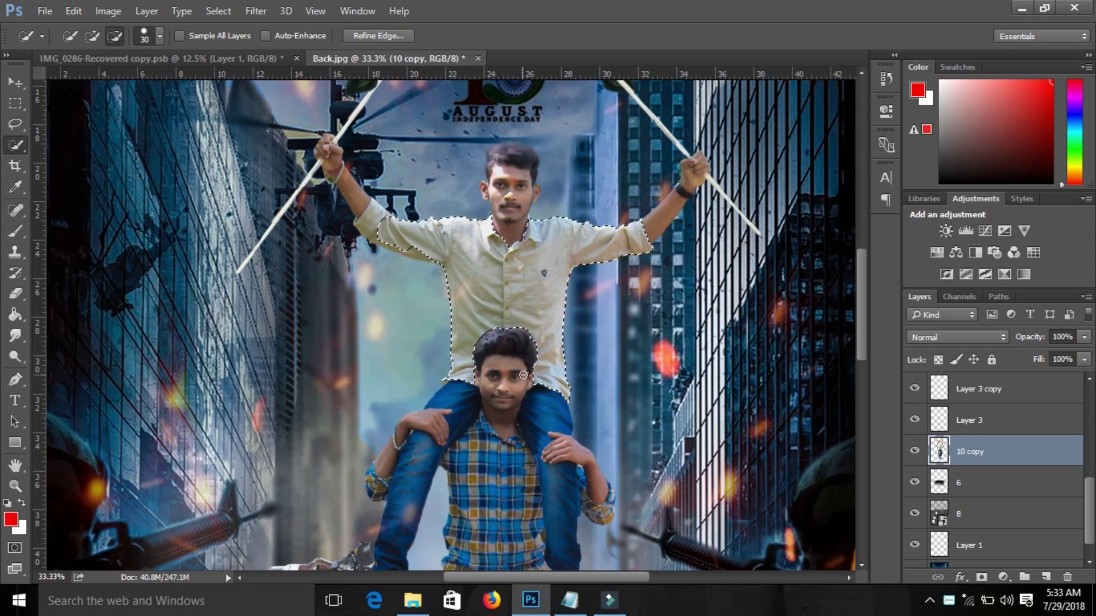
key("alt")
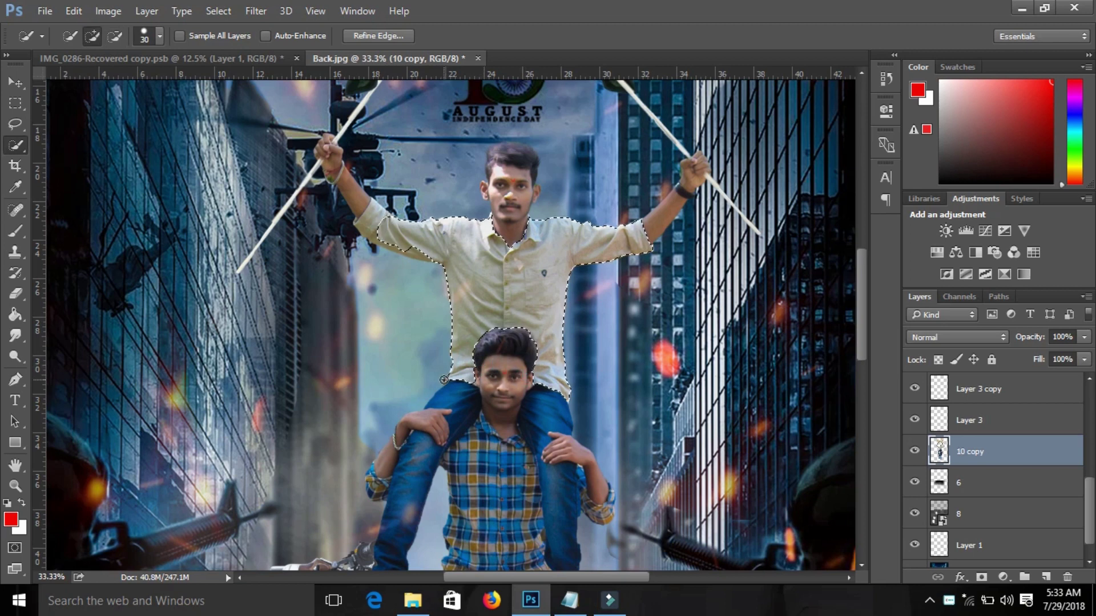
left_click(374, 228)
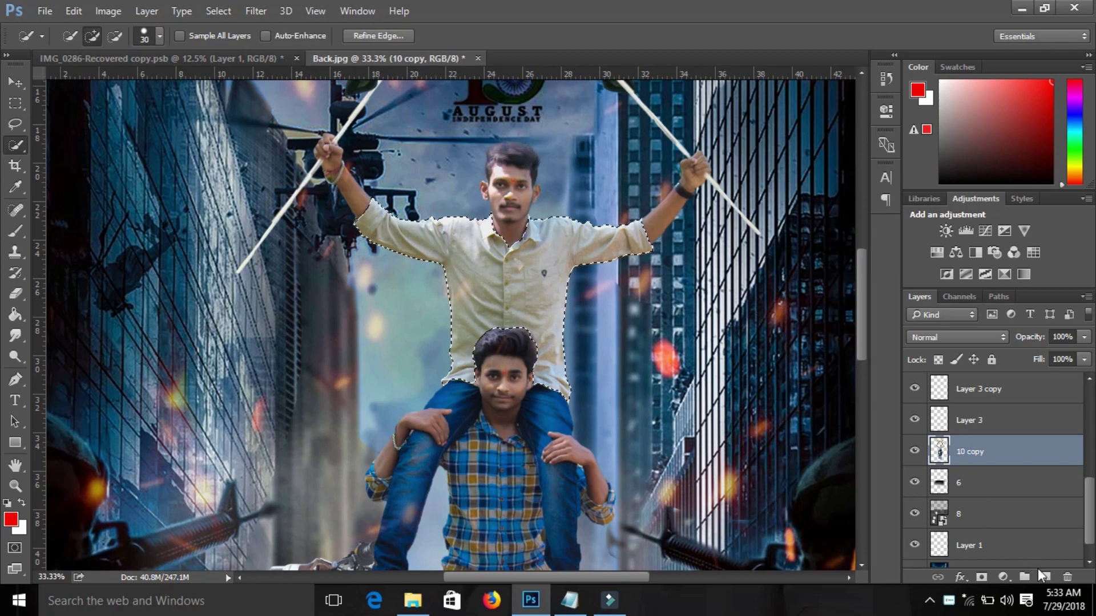
left_click(1043, 576)
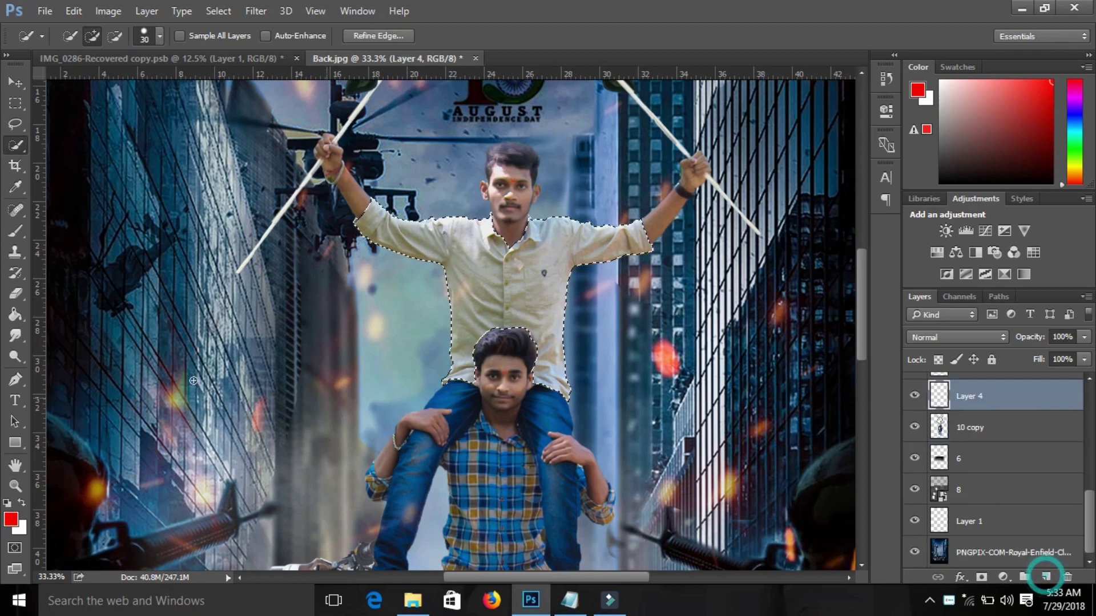
- Brush red over the selected shirt on Layer 4, filling its left-edge gaps
left_click(16, 231)
left_click_drag(415, 235, 508, 356)
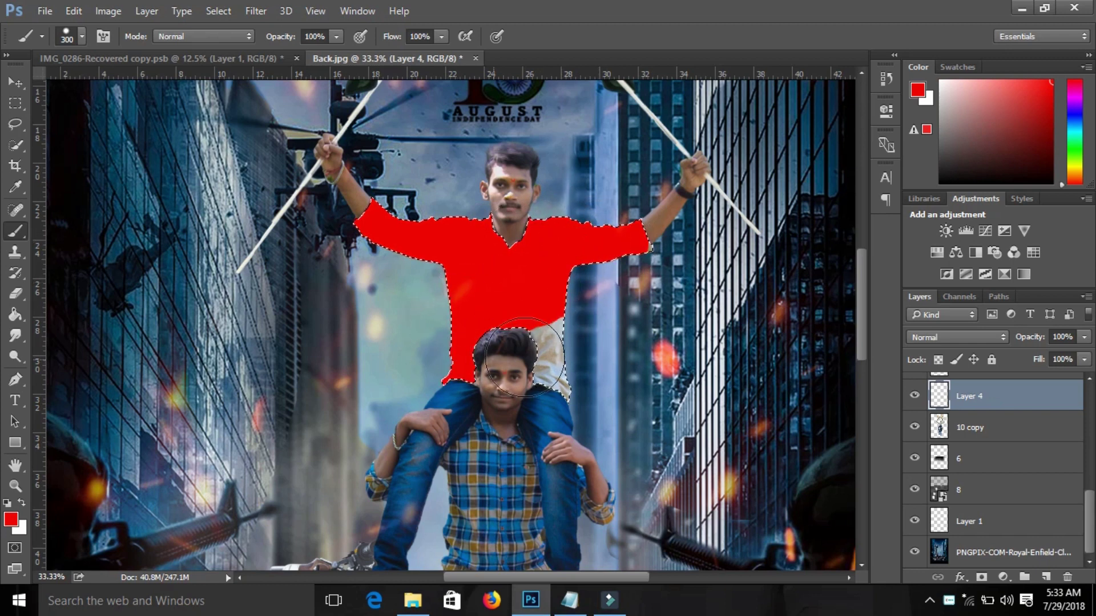
left_click_drag(536, 252, 516, 301)
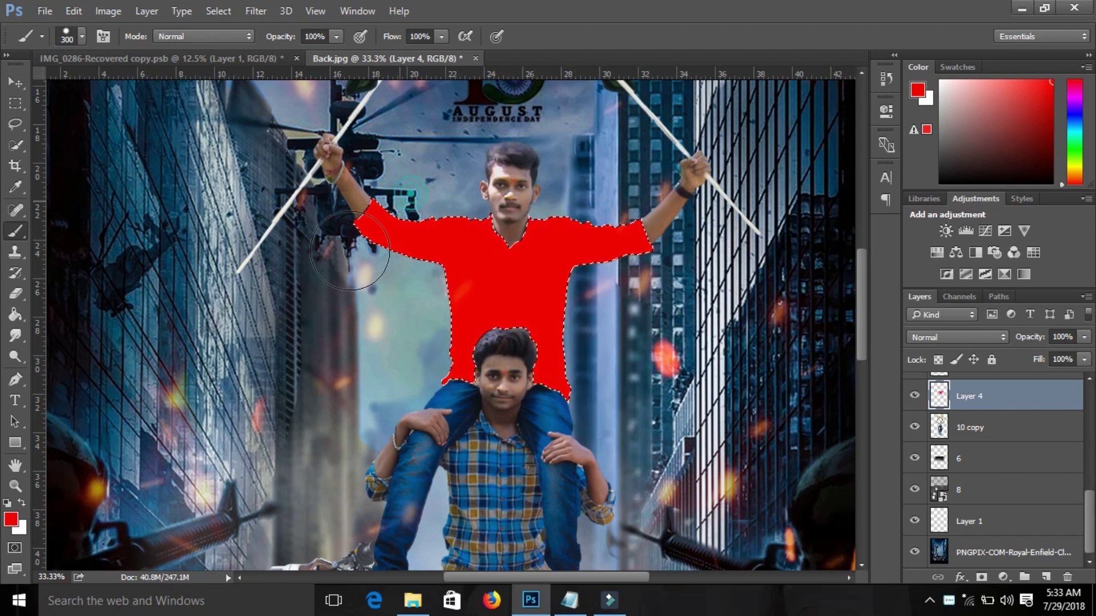
- Set Layer 4 to Multiply at 86% opacity, zoom out and deselect
left_click(964, 340)
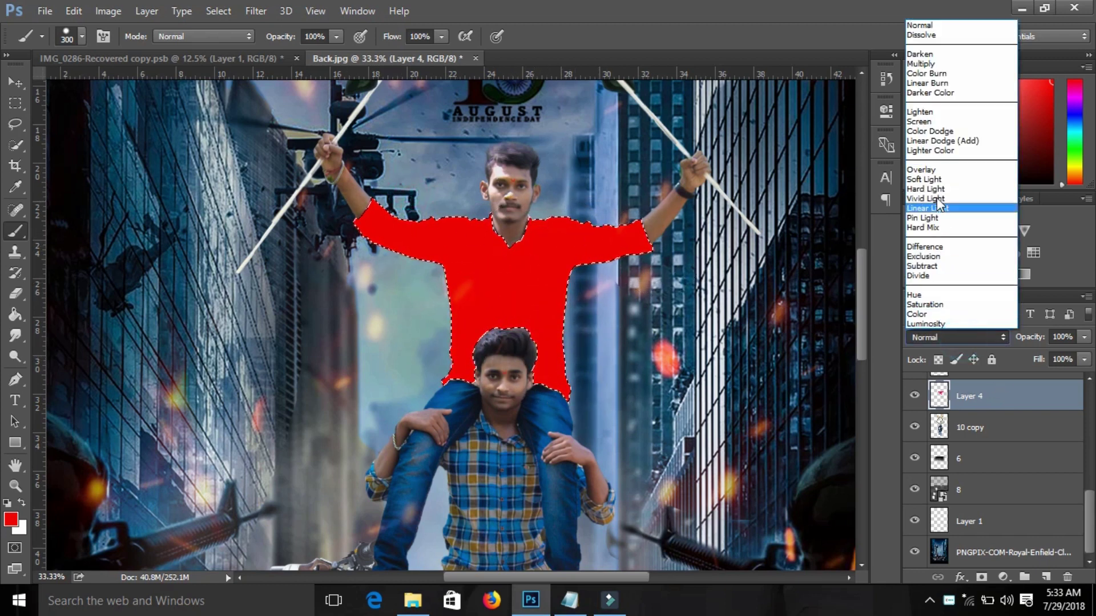
left_click(927, 63)
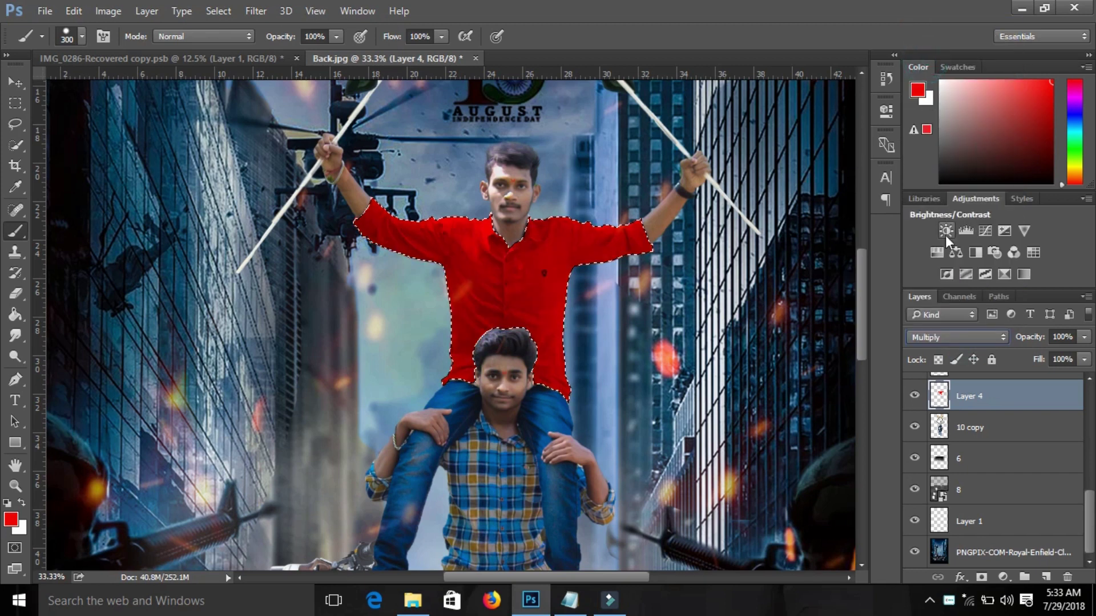
left_click(1083, 337)
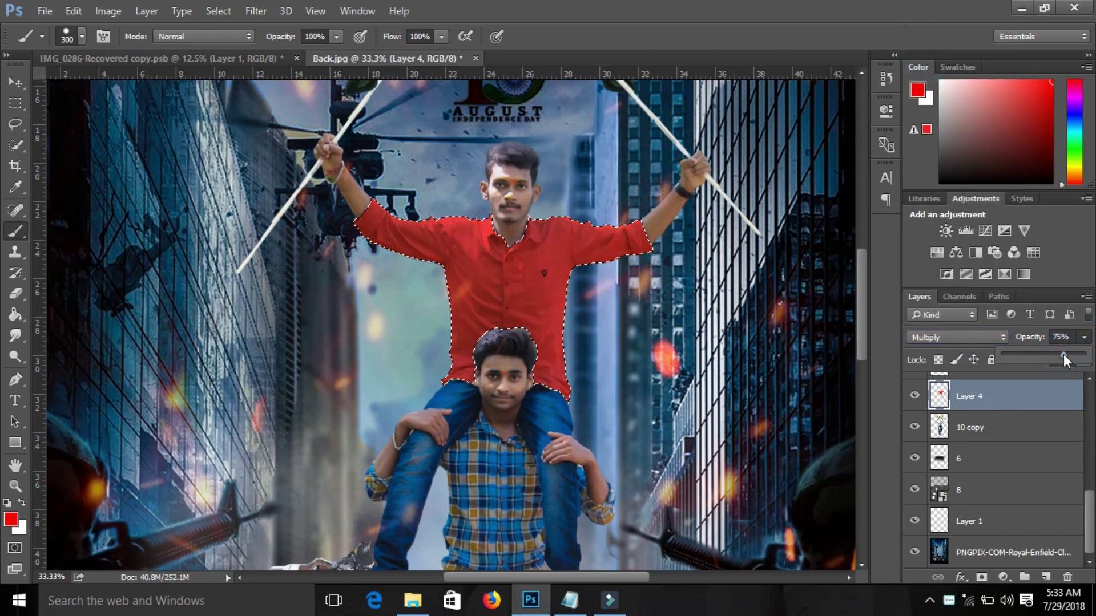
left_click(1073, 354)
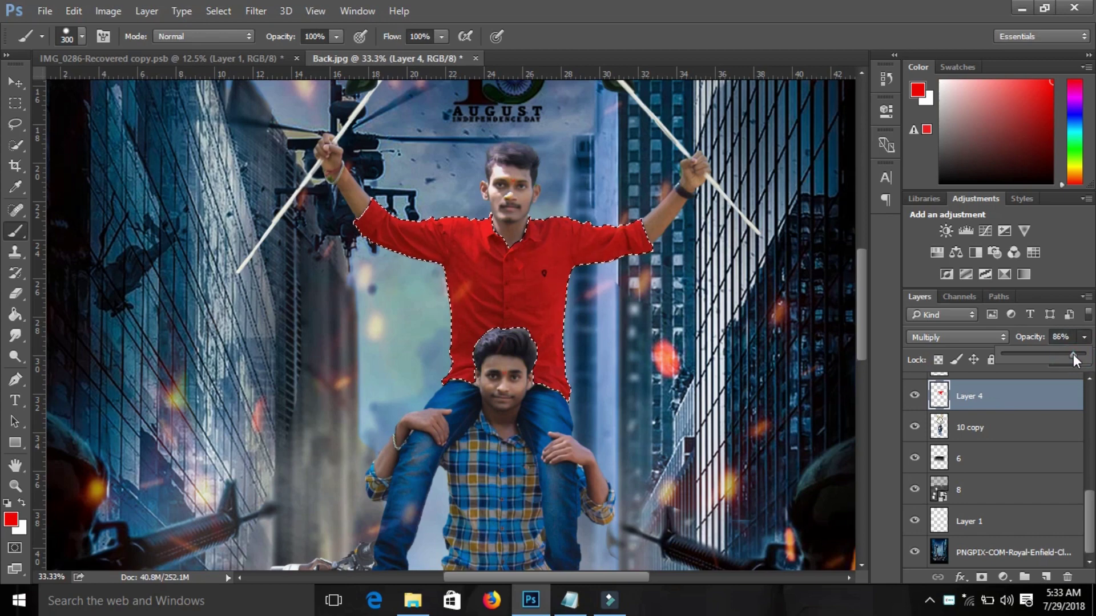
key("ctrl+minus")
key("ctrl+minus")
key("ctrl+minus")
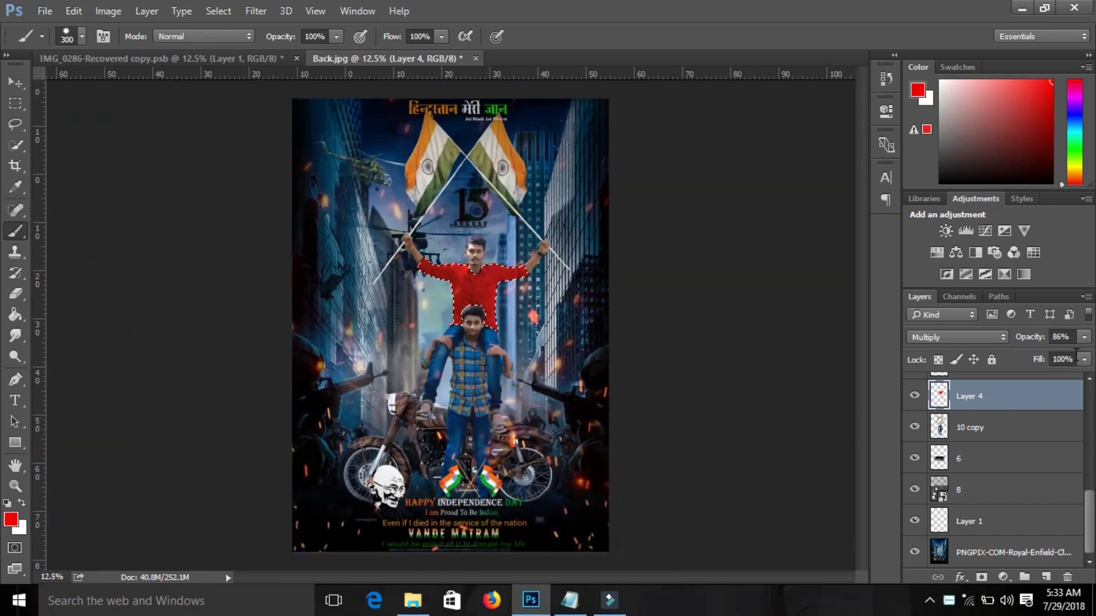
key("ctrl+d")
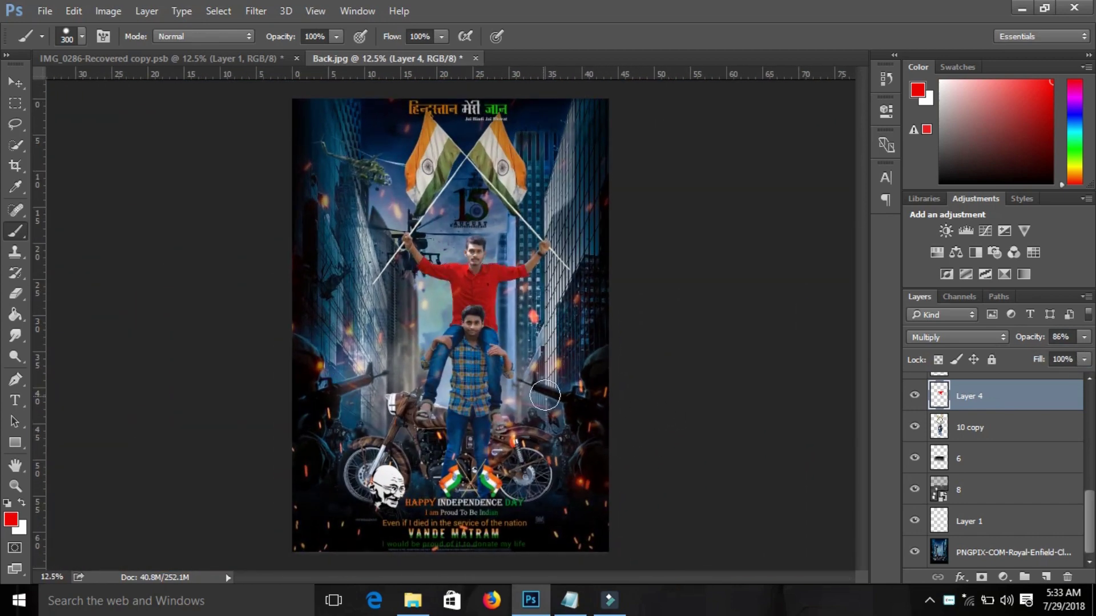